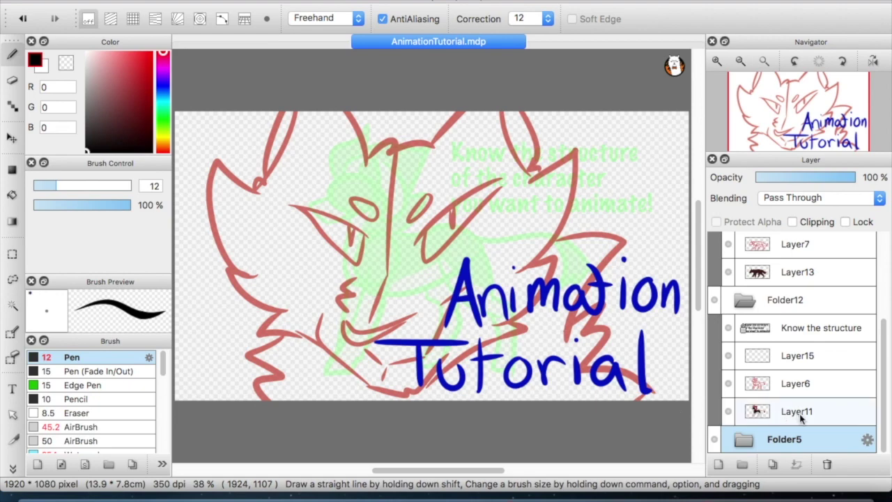
On Layer15, sketch the standing character's skeleton in black: head, chest and hip circles, neck and body lines, and jointed front and hind legs.
click(803, 356)
mouse_move(363, 178)
mouse_down()
mouse_move(348, 218)
mouse_move(331, 188)
mouse_move(362, 174)
mouse_up()
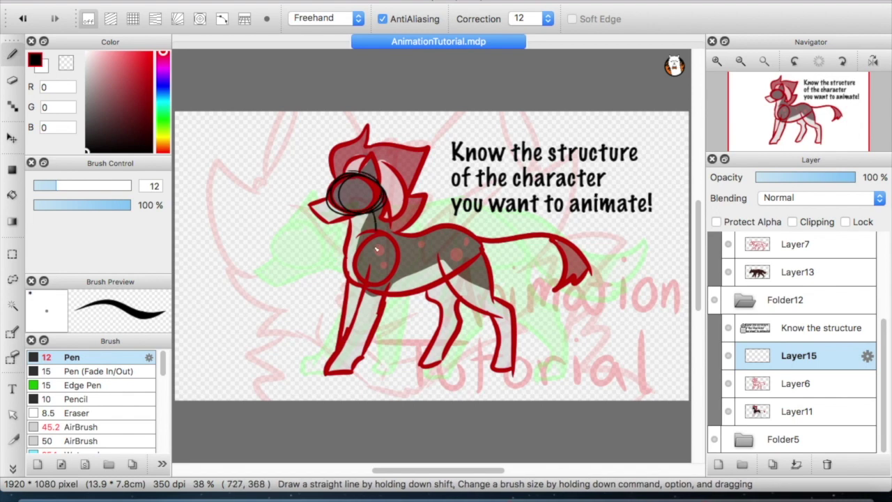
drag(386, 242, 391, 237)
mouse_move(469, 241)
mouse_down()
mouse_move(446, 293)
mouse_move(418, 238)
mouse_up()
drag(473, 293, 372, 294)
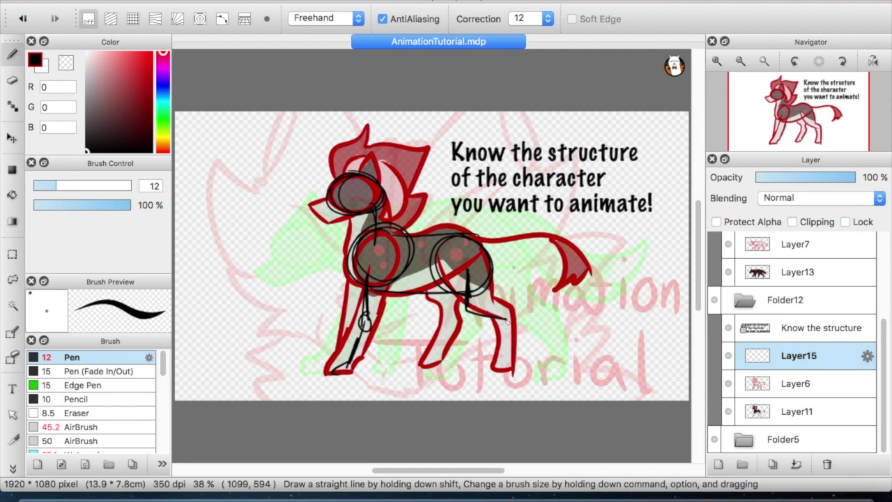
drag(506, 365, 504, 362)
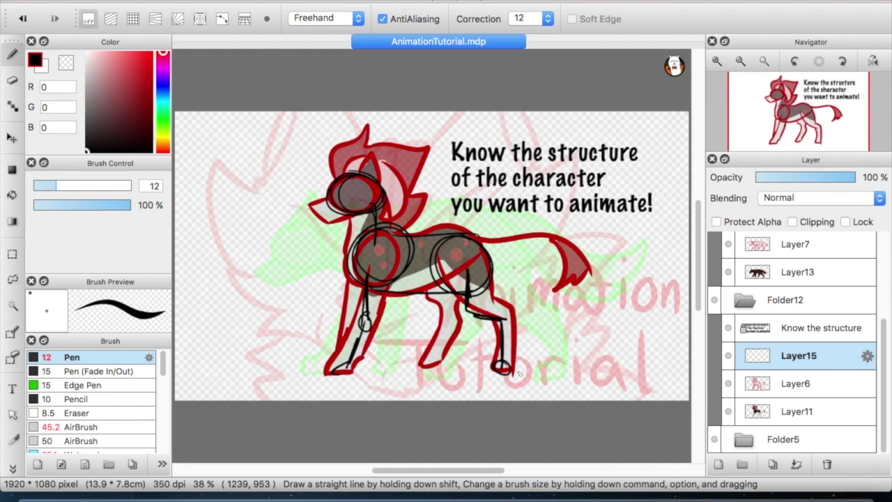
Hide Layer6 and Layer11, and add a curved tail line and an arrow pointing to the neck base to the skeleton sketch.
click(728, 383)
click(728, 411)
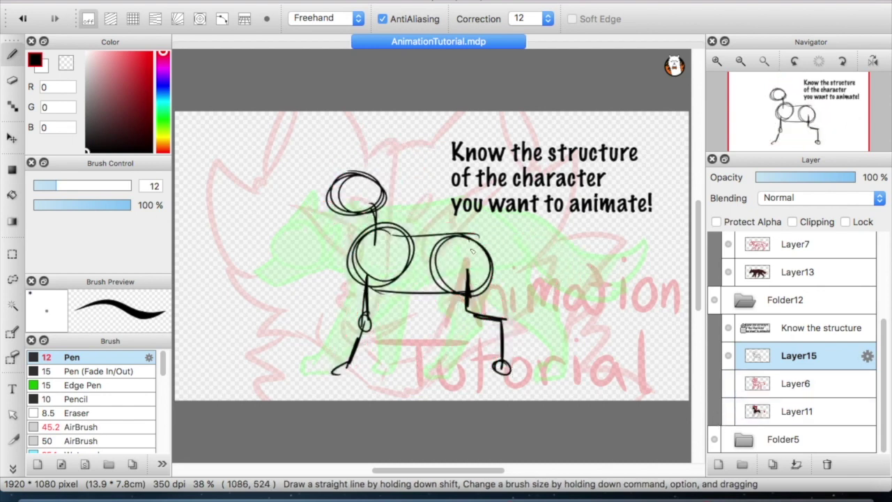
drag(480, 239, 598, 235)
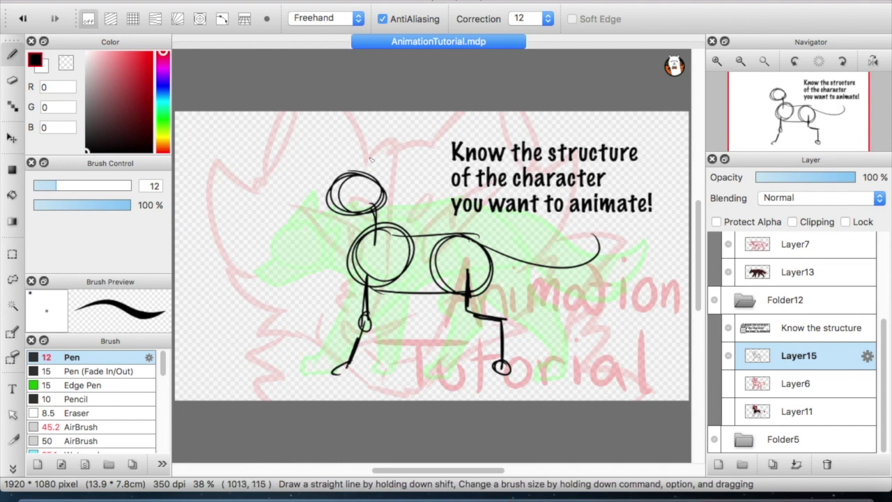
drag(439, 167, 402, 223)
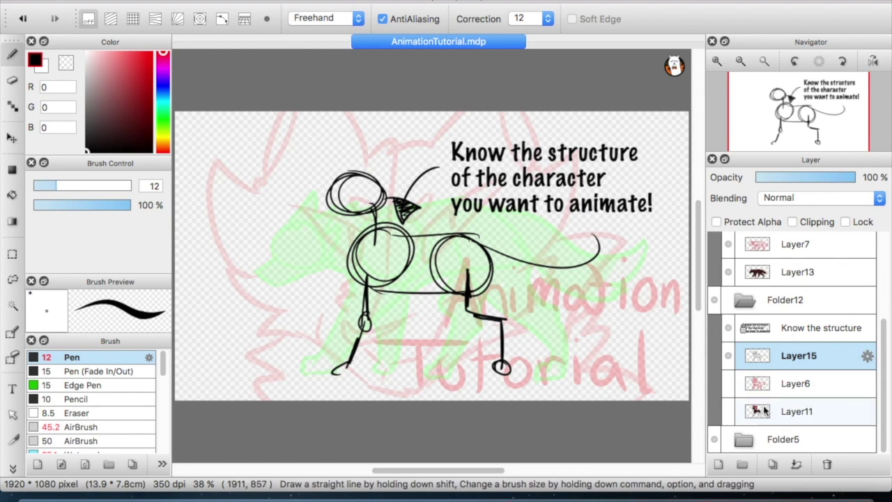
Show Layer6 and Layer11 again and hide the skeleton on Layer15.
click(729, 385)
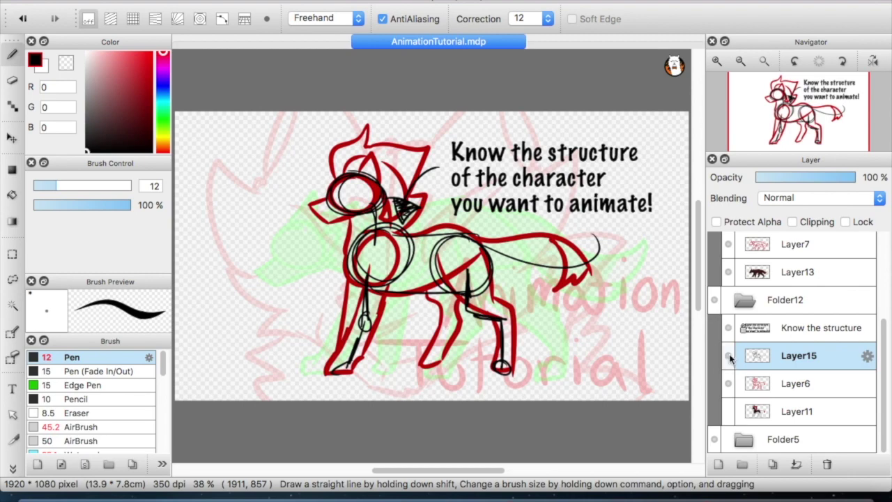
click(729, 357)
click(728, 412)
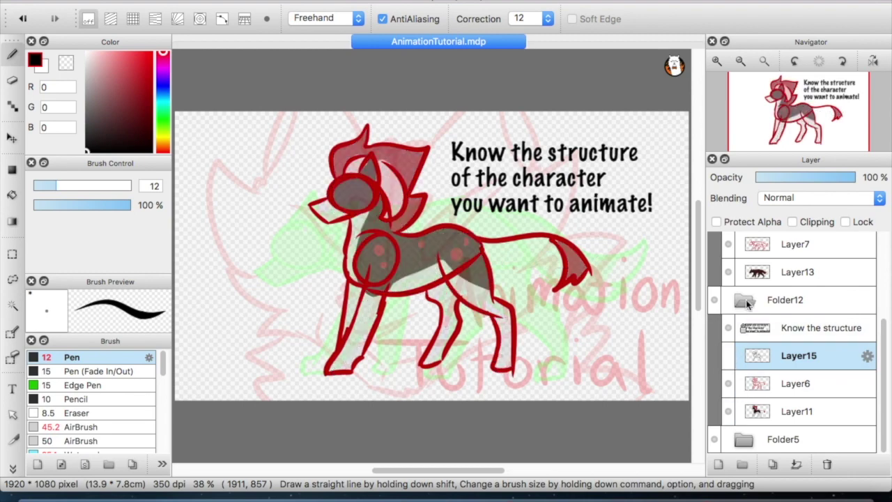
On Layer16 in Folder14, sketch the walking wolf's head, chest and hip circles in black and join them with neck, back and belly lines.
click(747, 304)
click(765, 358)
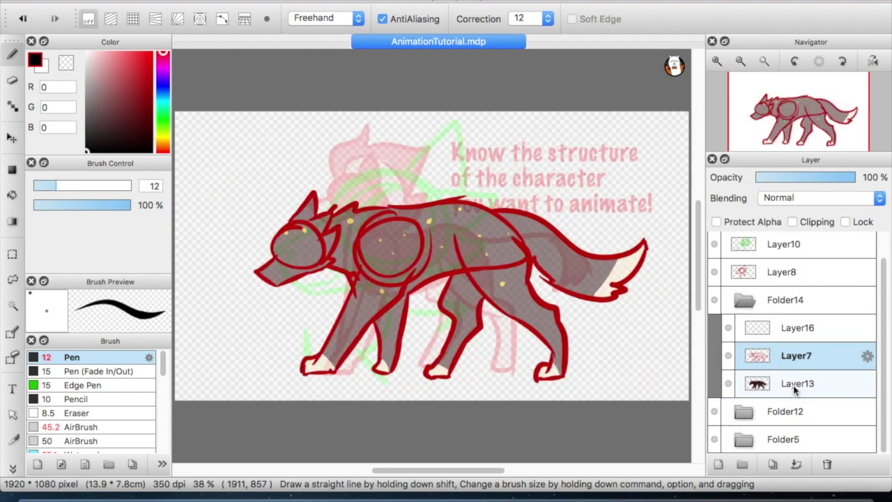
click(769, 330)
mouse_move(282, 233)
mouse_down()
mouse_move(321, 228)
mouse_move(323, 283)
mouse_move(276, 262)
mouse_move(304, 226)
mouse_move(286, 264)
mouse_move(384, 241)
mouse_move(406, 222)
mouse_up()
drag(515, 224, 454, 250)
drag(404, 205, 491, 211)
drag(419, 282, 524, 275)
Add the wolf skeleton's jointed front and hind legs, with small ovals marking the joints and front paw.
mouse_move(374, 257)
mouse_down()
mouse_move(369, 303)
mouse_move(321, 362)
mouse_up()
drag(357, 313, 360, 308)
mouse_move(481, 248)
mouse_down()
mouse_move(495, 299)
mouse_move(556, 318)
mouse_move(545, 322)
mouse_move(557, 366)
mouse_up()
drag(550, 327, 556, 372)
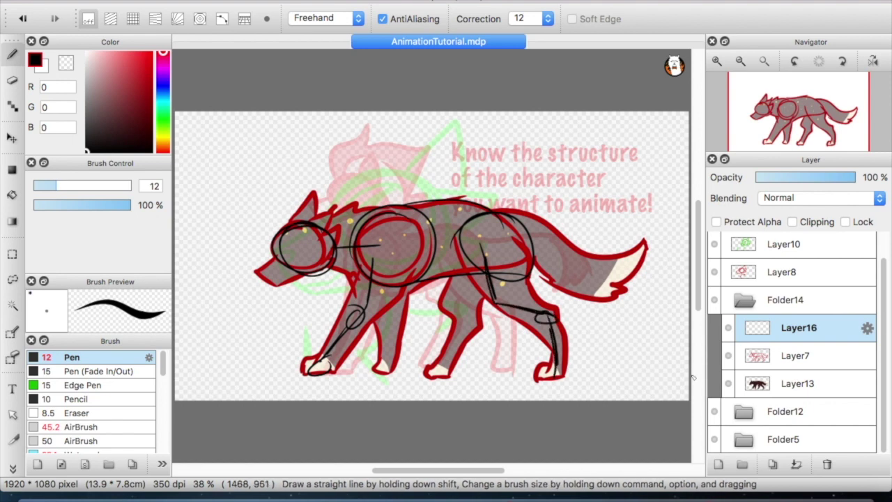
Hide Layer7 and Layer13 to view the wolf skeleton alone, and show both layers again.
click(728, 356)
click(727, 383)
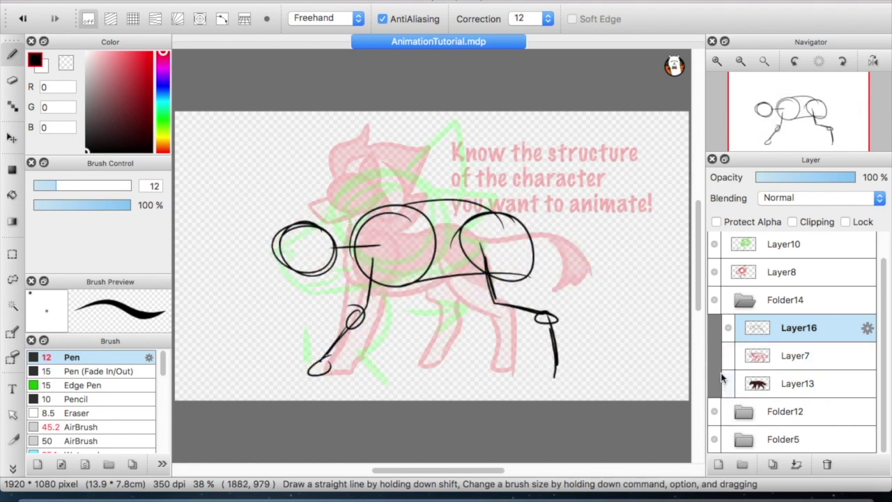
click(727, 384)
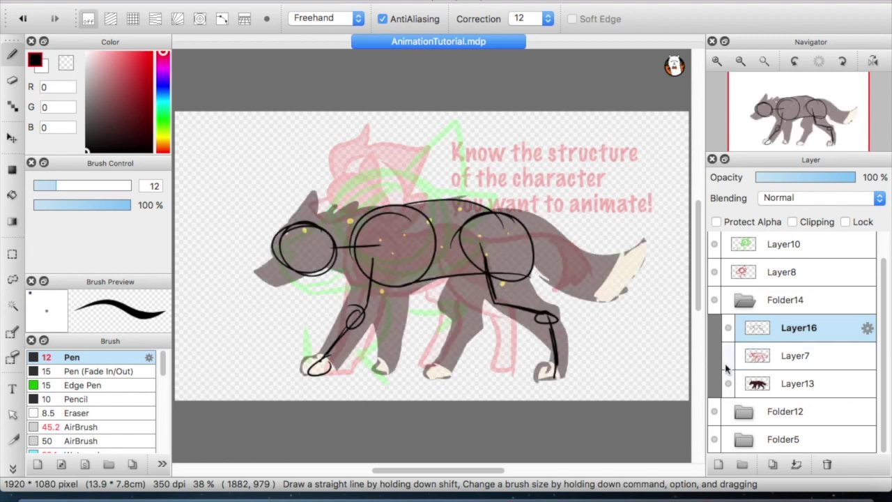
click(727, 355)
Draw a small arrow above the wolf's back on Layer16, hide that layer and collapse Folder14.
drag(421, 184, 400, 195)
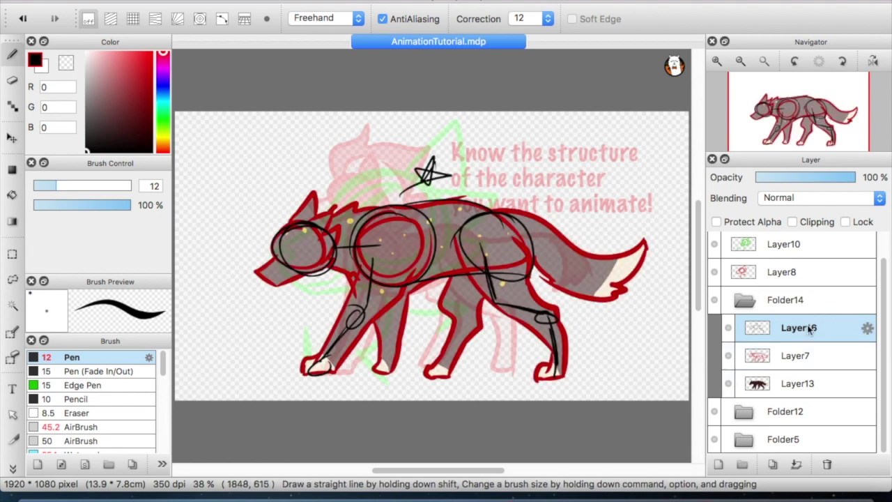
click(727, 328)
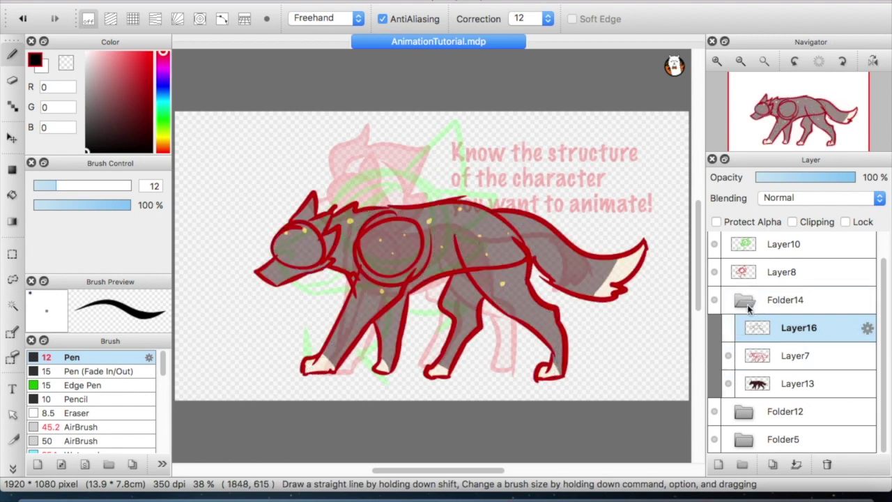
click(745, 301)
On Layer8, handwrite "Frames" beneath the wolf head and underline it.
click(780, 303)
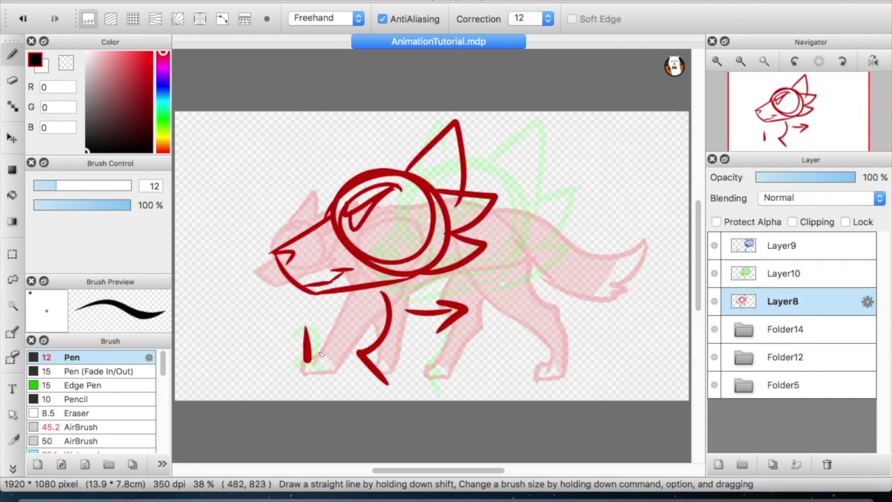
mouse_move(460, 348)
mouse_down()
mouse_move(459, 374)
mouse_move(468, 361)
mouse_move(491, 377)
mouse_move(526, 356)
mouse_move(547, 373)
mouse_up()
drag(428, 391, 614, 382)
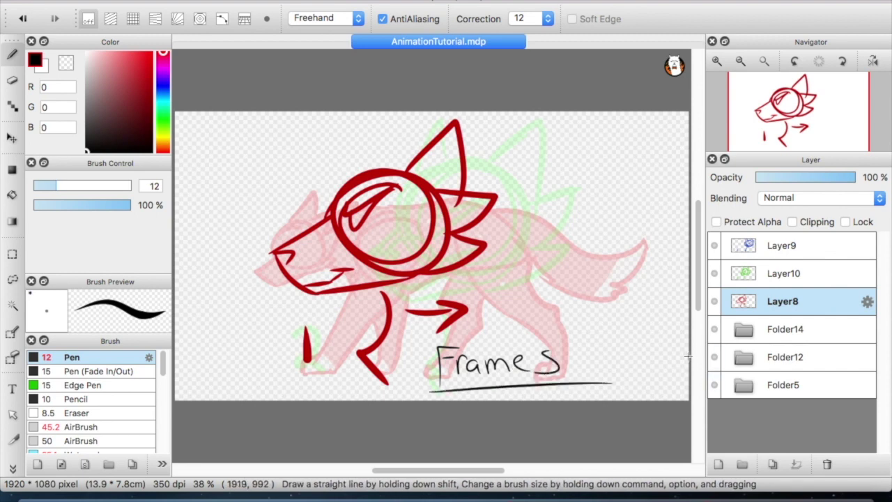
Undo the handwritten "Frames" label and its underline.
key(super+z)
key(super+z)
key(super+z)
key(super+z)
key(super+z)
key(super+z)
key(super+z)
key(super+z)
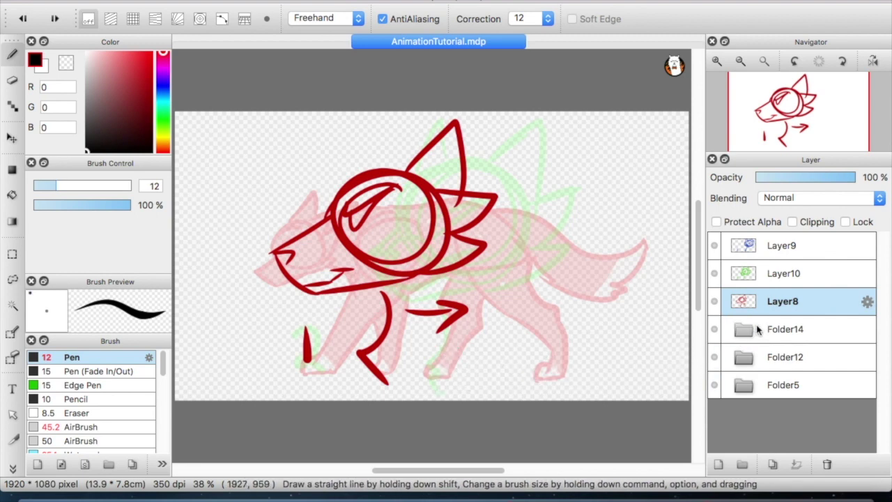
Draw black arrows for the facing direction of each head: leftward on Layer8, diagonally down-left on Layer10, and downward on Layer9.
click(766, 279)
click(764, 255)
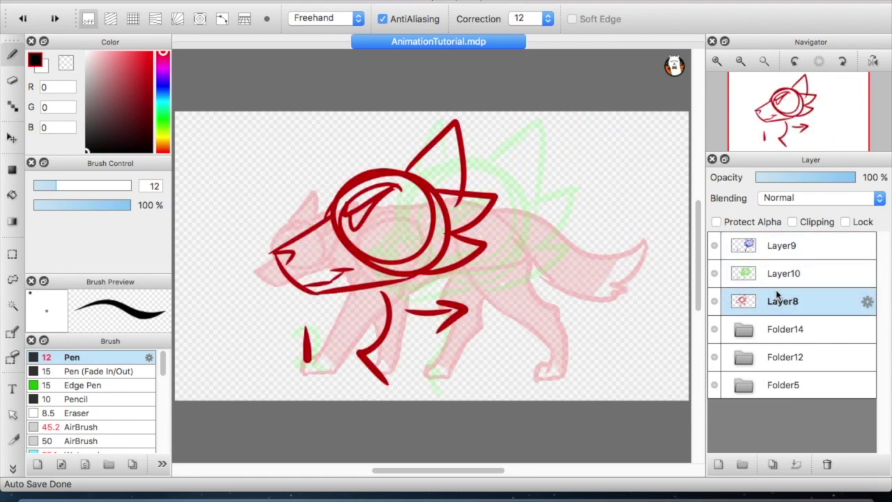
mouse_move(270, 185)
mouse_down()
mouse_move(324, 182)
mouse_move(275, 197)
mouse_up()
click(781, 271)
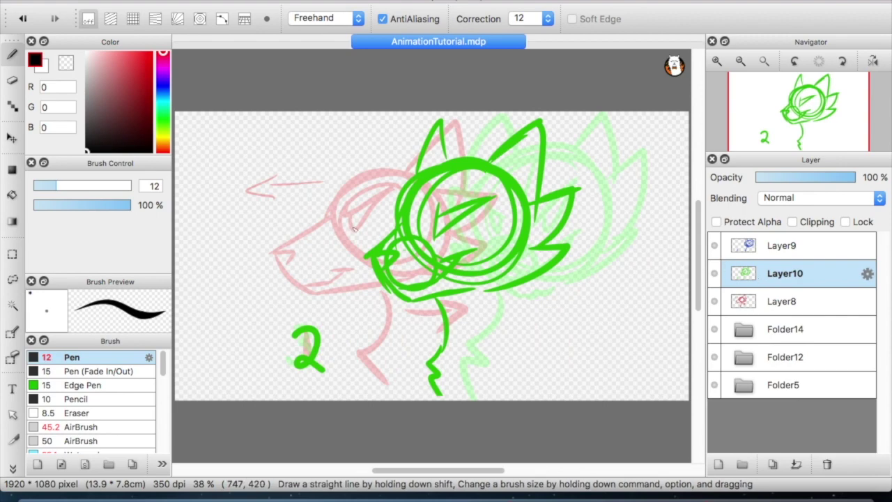
mouse_move(385, 208)
mouse_down()
mouse_move(329, 266)
mouse_move(349, 258)
mouse_up()
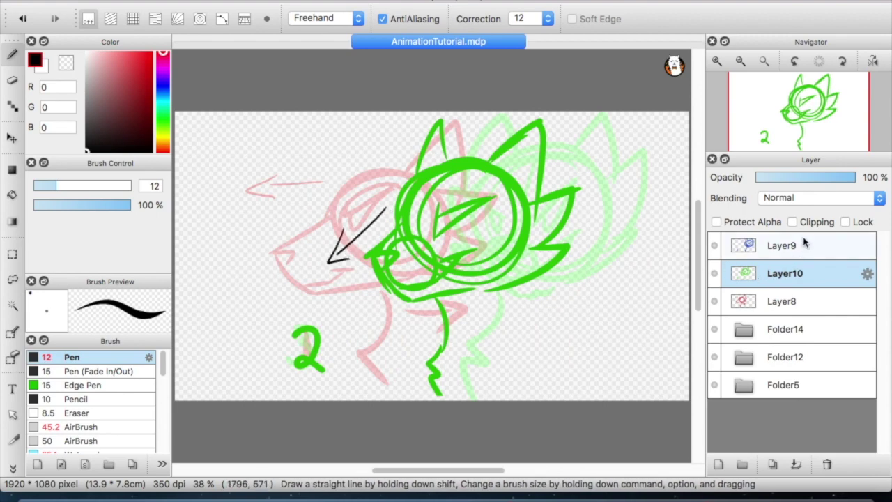
click(800, 244)
mouse_move(538, 289)
mouse_down()
mouse_move(539, 352)
mouse_move(549, 334)
mouse_up()
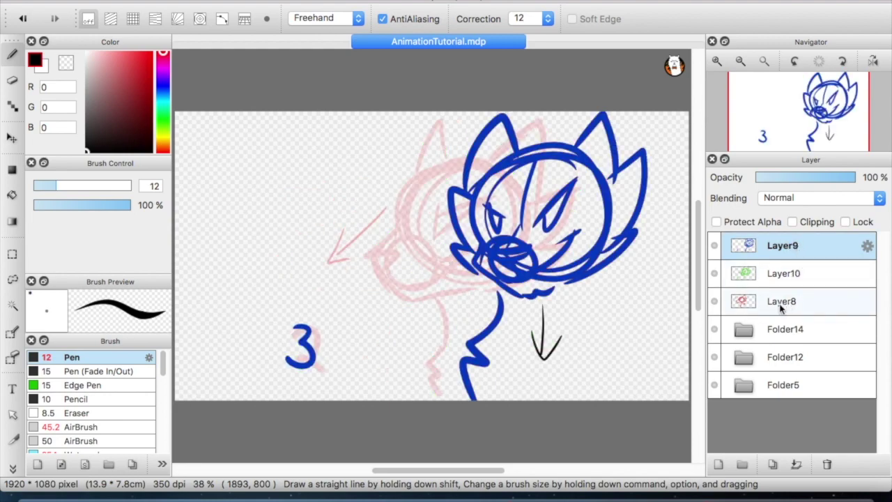
Undo the direction arrows on the three head frames and review the frames on Layer8, Layer10 and Layer9.
key(super+z)
key(super+z)
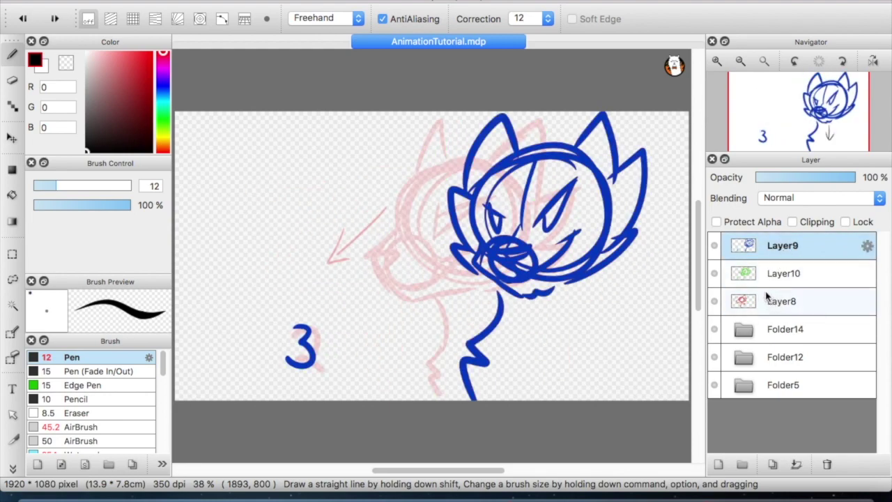
click(766, 281)
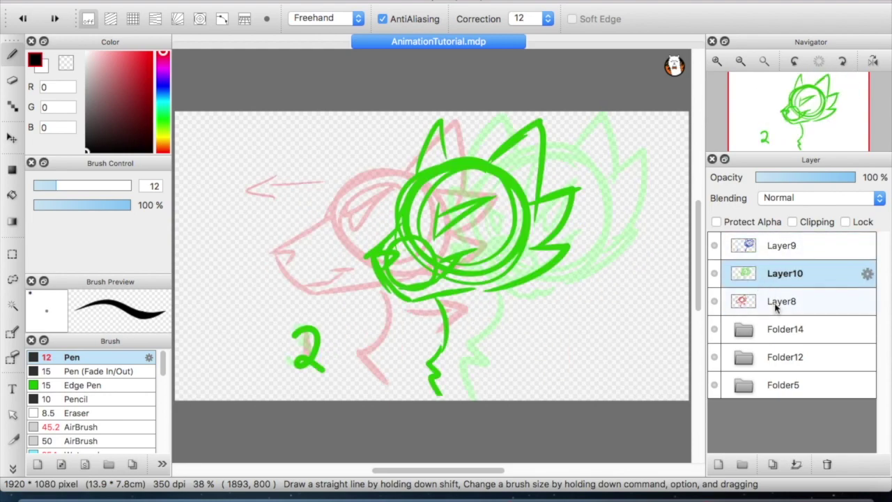
click(774, 307)
click(808, 273)
click(793, 252)
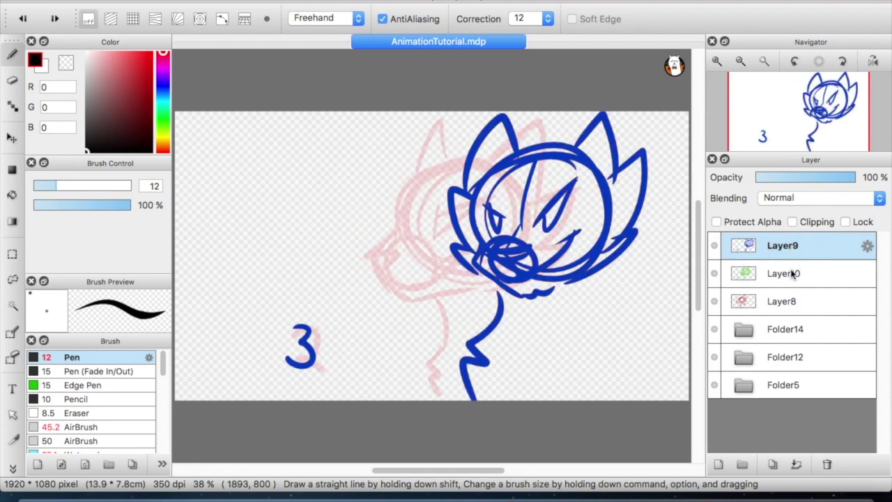
click(783, 304)
click(785, 248)
Sample the dark red of the Layer8 head drawing (R 189, G 4, B 4) as the drawing colour.
mouse_move(152, 76)
mouse_down()
mouse_move(159, 68)
mouse_move(152, 82)
mouse_up()
click(769, 301)
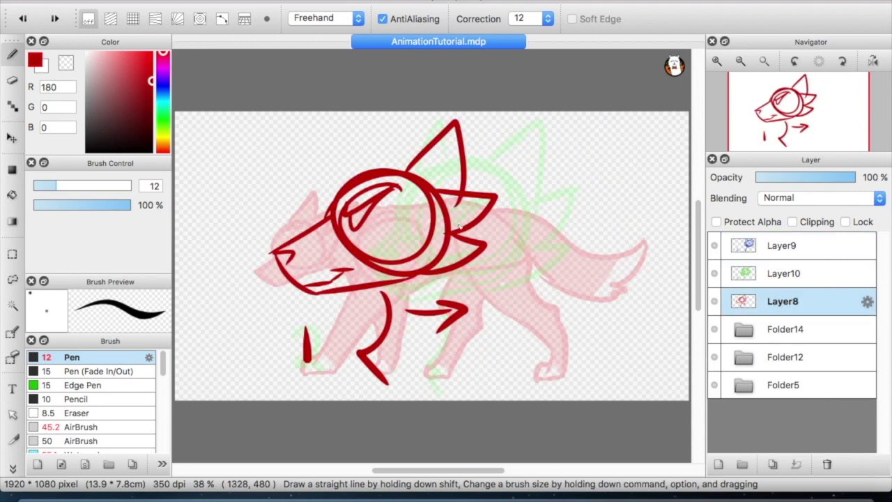
alt+click(420, 178)
click(782, 245)
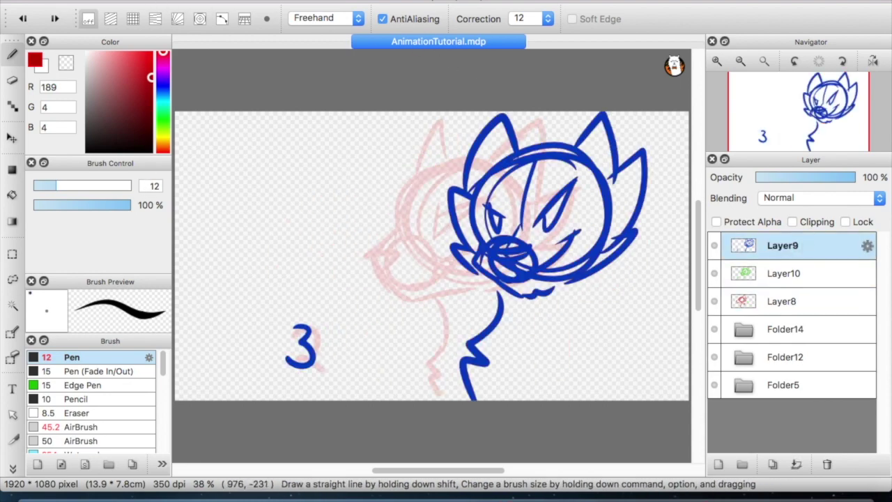
Create a new 1920 × 1080 pixel image at 350 dpi with a transparent background.
click(111, 0)
click(332, 68)
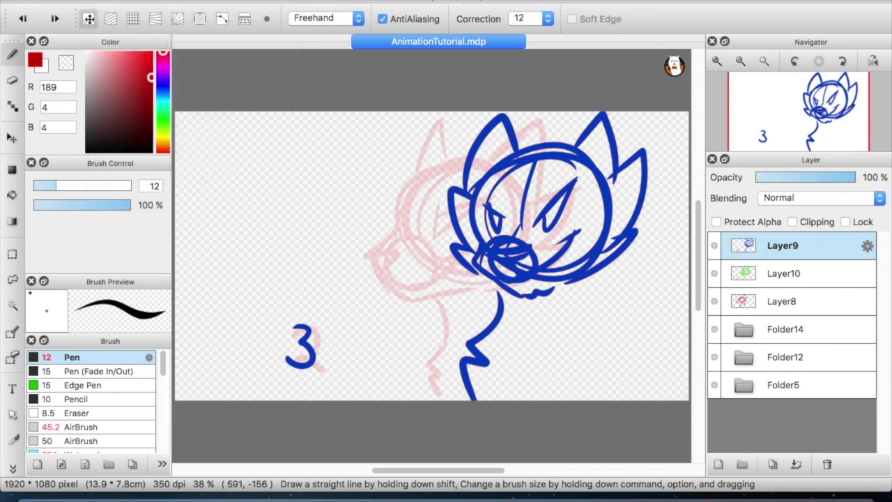
click(126, 0)
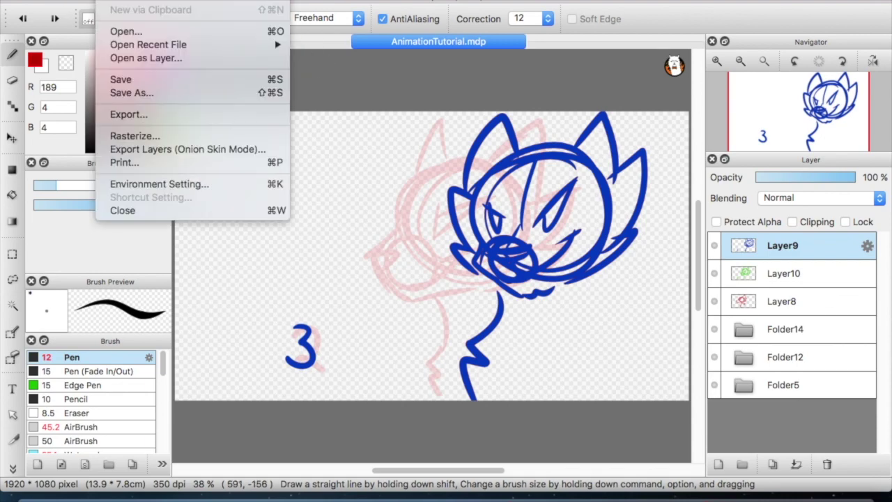
click(127, 3)
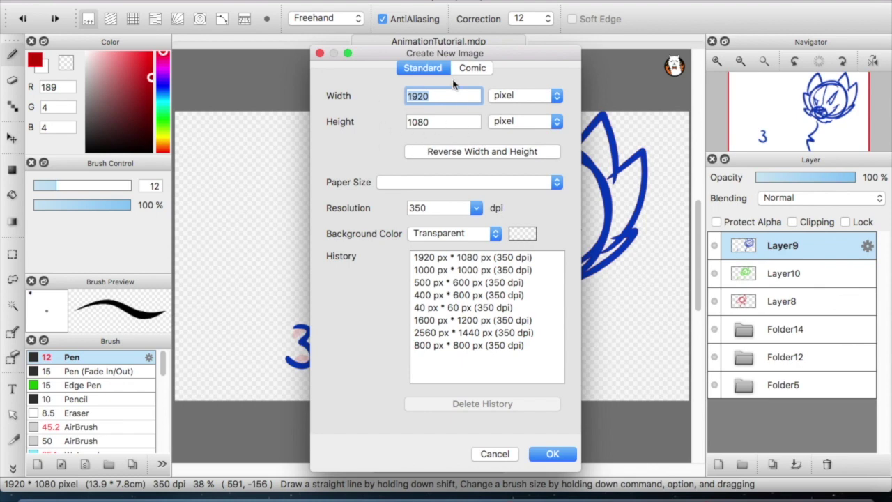
click(551, 453)
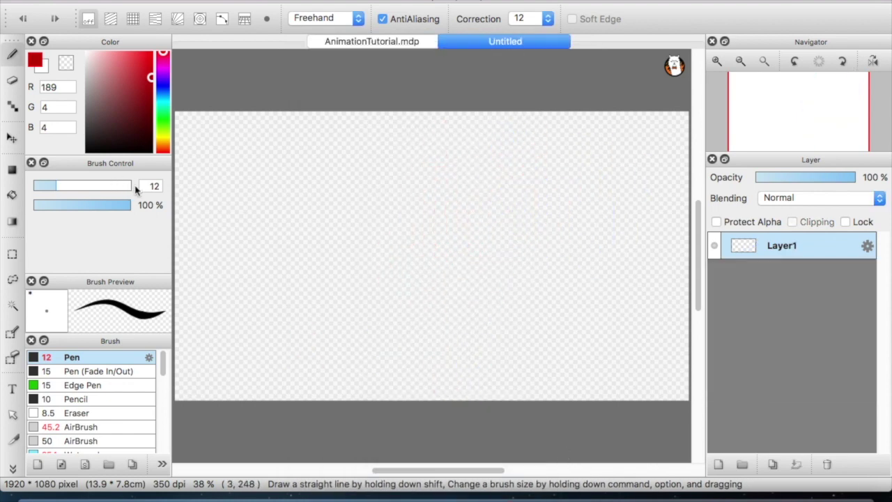
Set the pen size to 15 and sketch a left-facing wolf head with snout, pointed ears and cheek fur on Layer1.
click(64, 186)
mouse_move(324, 231)
mouse_down()
mouse_move(348, 253)
mouse_move(329, 266)
mouse_move(301, 228)
mouse_move(330, 232)
mouse_move(282, 250)
mouse_move(303, 270)
mouse_move(345, 260)
mouse_up()
drag(336, 221, 349, 235)
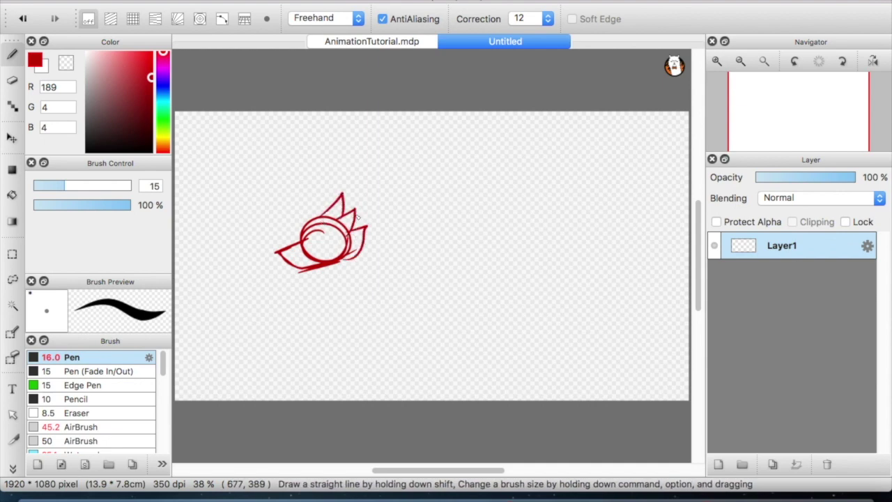
Sketch the wolf's chest and hip circles and connect them with the back and belly lines.
mouse_move(396, 208)
mouse_down()
mouse_move(454, 243)
mouse_move(382, 285)
mouse_move(383, 215)
mouse_move(479, 253)
mouse_up()
drag(435, 287, 517, 258)
drag(403, 204, 549, 213)
drag(494, 246, 557, 237)
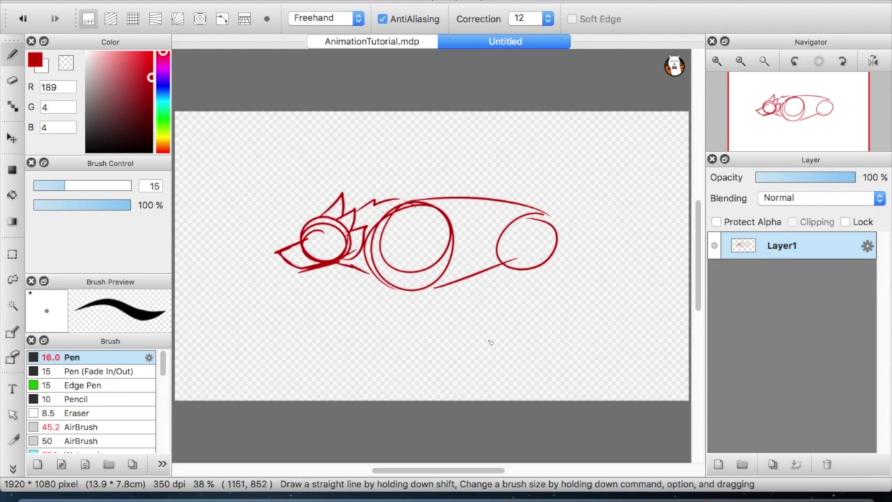
Transform the wolf sketch to shift it slightly left and upward on the canvas.
key(super+t)
drag(423, 235, 393, 229)
click(682, 462)
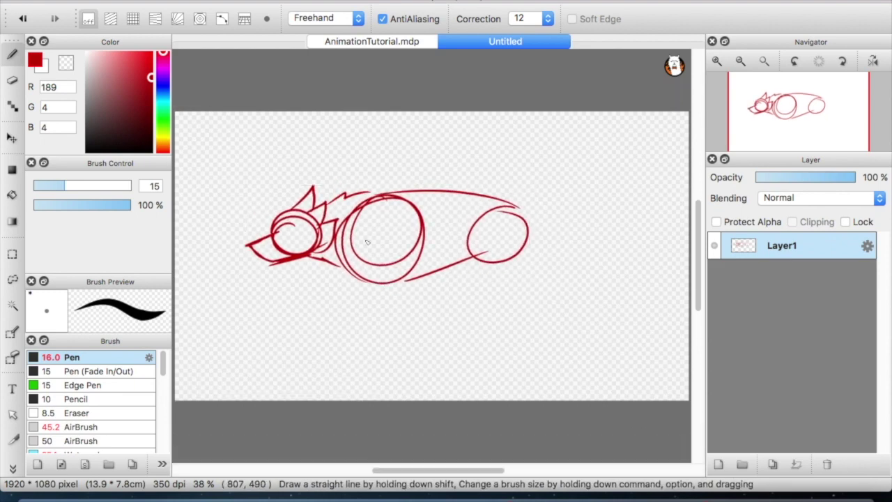
Sketch the wolf's near front leg below the chest circle and its near hind leg below the hip circle, both with paws.
drag(347, 287, 323, 375)
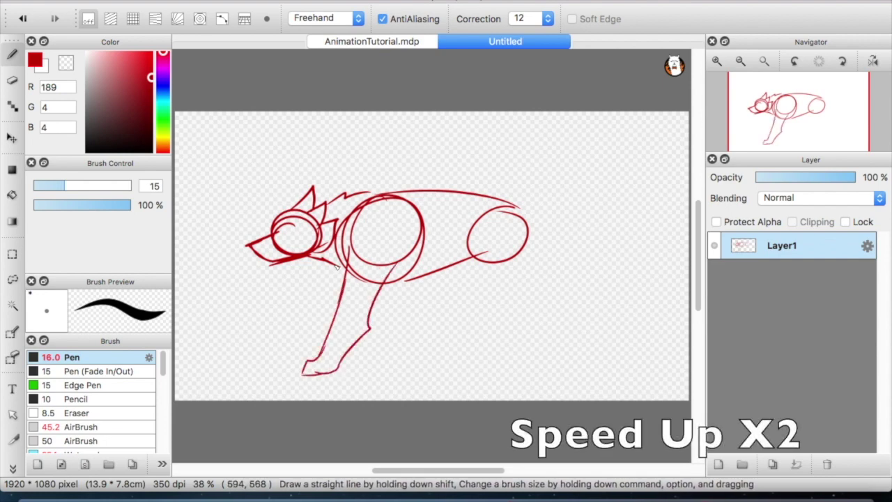
mouse_move(472, 217)
mouse_down()
mouse_move(528, 343)
mouse_move(531, 371)
mouse_move(518, 388)
mouse_move(547, 384)
mouse_move(554, 365)
mouse_move(496, 209)
mouse_up()
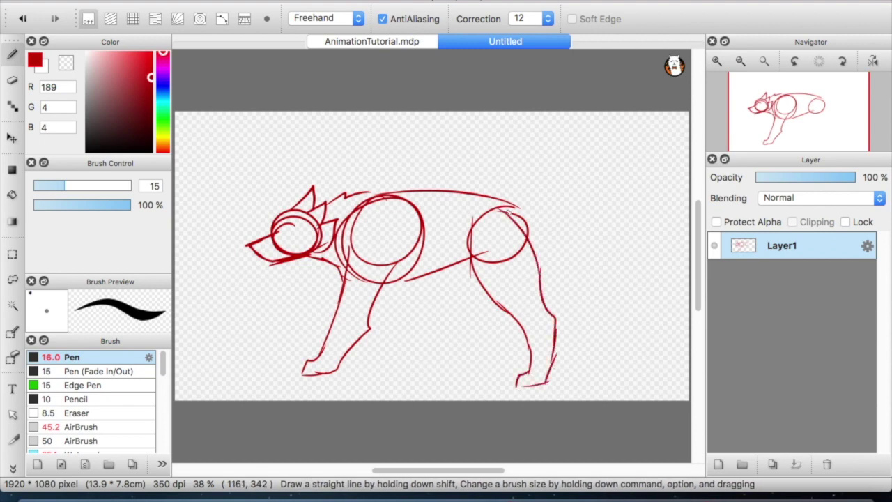
Try to rework the hind paw and add a tail line from the rump, undoing the strokes.
key(super+z)
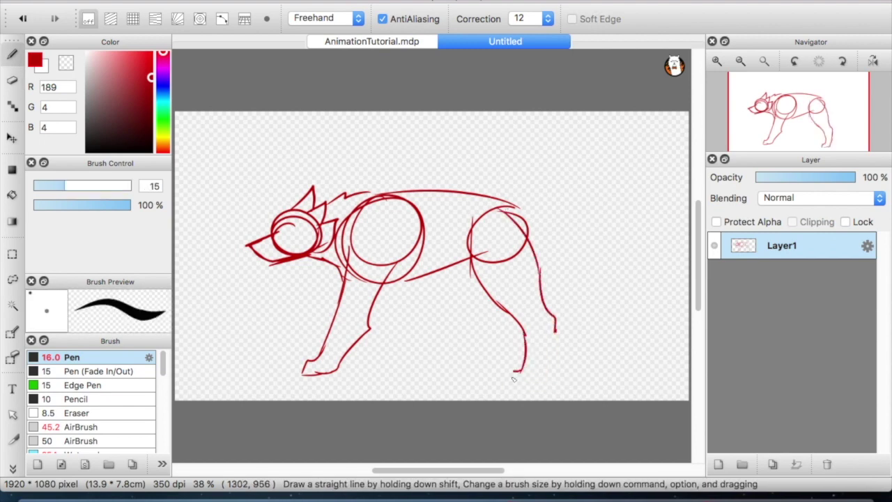
drag(511, 208, 646, 240)
key(super+z)
key(super+z)
Check the reference drawing in the AnimationTutorial.mdp document and return to the untitled canvas.
click(392, 43)
click(785, 327)
click(505, 41)
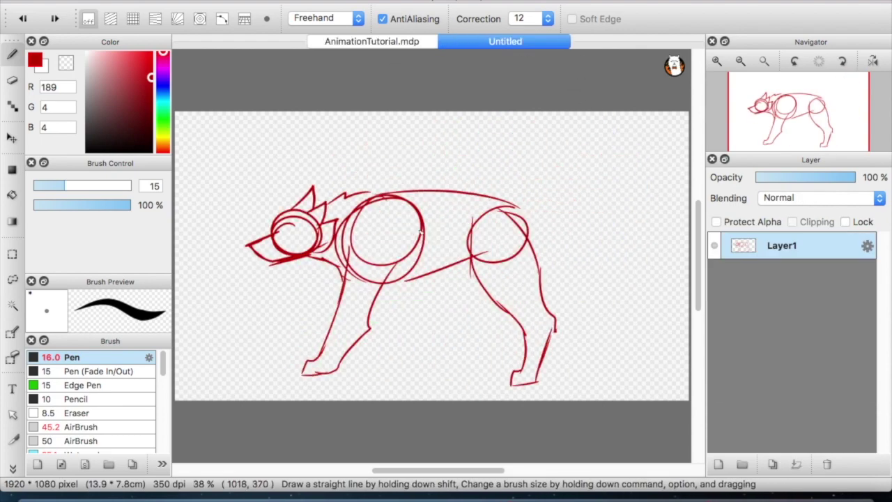
Erase the lower hind leg, redraw it farther back with a new paw, and reinforce the wolf's back and rump line.
key(e)
drag(513, 379, 488, 356)
key(b)
drag(471, 258, 536, 320)
mouse_move(369, 195)
mouse_down()
mouse_move(444, 206)
mouse_move(554, 265)
mouse_move(560, 328)
mouse_up()
mouse_move(562, 290)
mouse_down()
mouse_move(538, 375)
mouse_move(563, 381)
mouse_move(562, 297)
mouse_up()
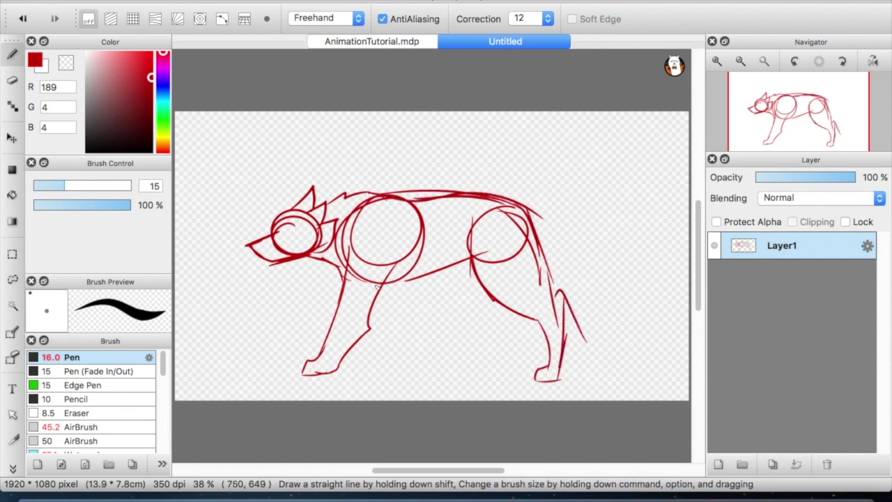
key(super+z)
key(super+z)
mouse_move(564, 313)
mouse_down()
mouse_move(544, 237)
mouse_move(474, 236)
mouse_up()
Transform the wolf sketch to move it slightly left on the canvas.
key(super+t)
mouse_move(648, 378)
mouse_down()
mouse_move(655, 365)
mouse_move(646, 365)
mouse_up()
key(Return)
Sketch a bushy tail sweeping back from the rump, with a jagged underside and a separated tip.
mouse_move(498, 210)
mouse_down()
mouse_move(573, 256)
mouse_move(634, 250)
mouse_move(626, 303)
mouse_up()
drag(527, 269, 618, 304)
drag(648, 246, 609, 298)
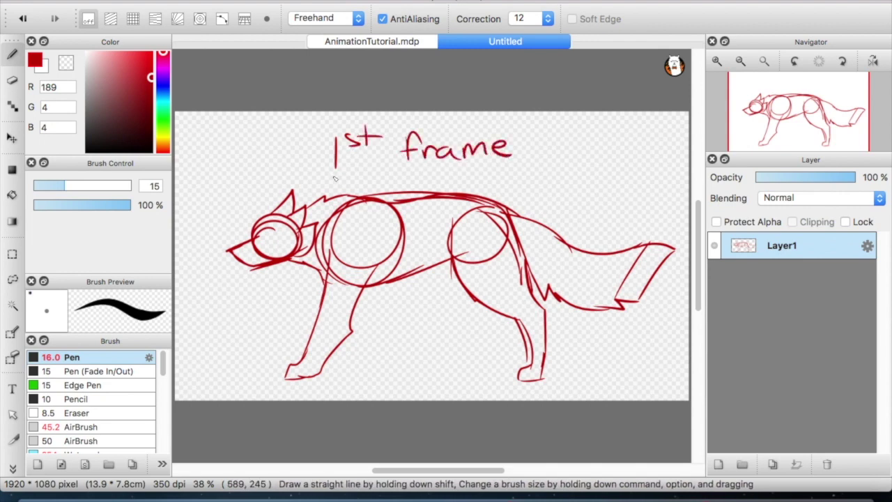
Underline the handwritten "1st frame" label above the wolf, and erase the label.
drag(333, 177, 556, 172)
key(e)
mouse_move(345, 150)
mouse_down()
mouse_move(367, 158)
mouse_move(357, 171)
mouse_move(517, 149)
mouse_up()
key(b)
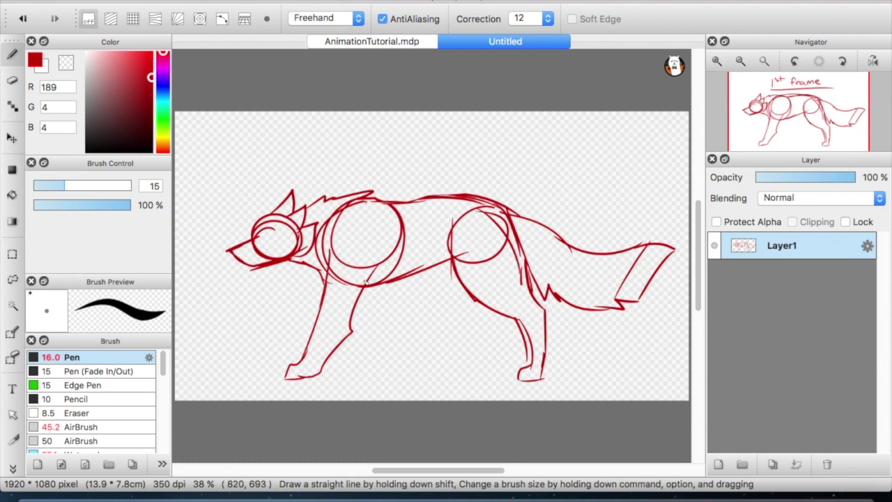
Draw bone guide lines through the wolf's front leg and hind leg to show the limb structure.
mouse_move(349, 237)
mouse_down()
mouse_move(340, 312)
mouse_move(301, 379)
mouse_up()
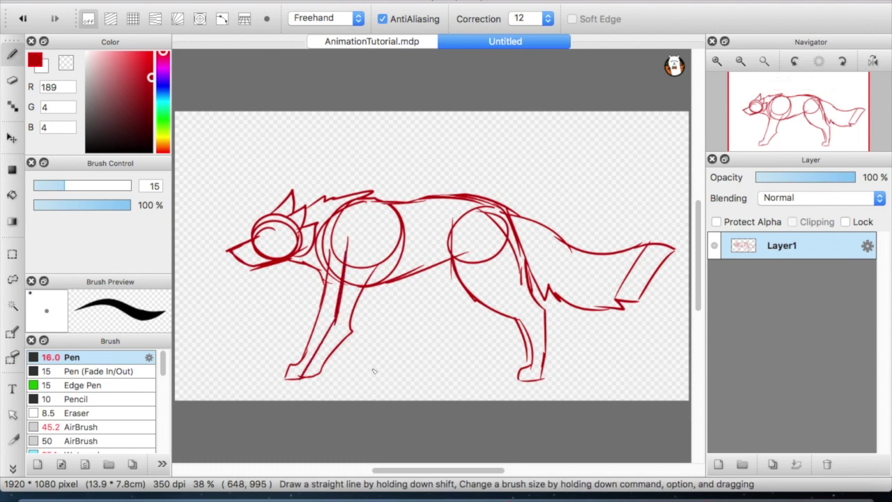
mouse_move(483, 223)
mouse_down()
mouse_move(481, 283)
mouse_move(502, 299)
mouse_up()
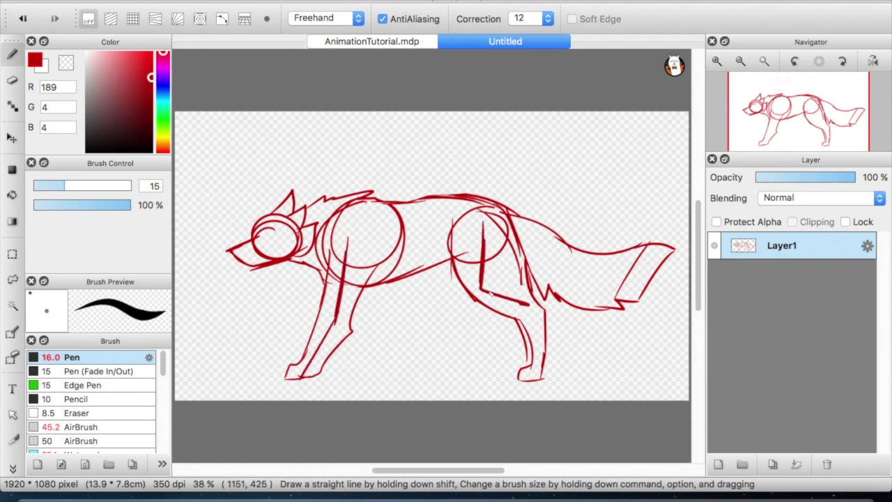
drag(546, 328, 543, 378)
Handwrite the word "Structure" in the space between the front and hind legs.
mouse_move(382, 308)
mouse_down()
mouse_move(374, 331)
mouse_move(394, 318)
mouse_up()
mouse_move(398, 311)
mouse_down()
mouse_move(399, 327)
mouse_move(418, 315)
mouse_move(444, 330)
mouse_up()
mouse_move(453, 311)
mouse_down()
mouse_move(455, 330)
mouse_move(460, 318)
mouse_up()
mouse_move(459, 317)
mouse_down()
mouse_move(458, 327)
mouse_move(474, 327)
mouse_up()
mouse_move(476, 329)
mouse_down()
mouse_move(482, 318)
mouse_move(489, 330)
mouse_move(532, 313)
mouse_move(538, 327)
mouse_up()
mouse_move(390, 299)
mouse_down()
mouse_move(343, 298)
mouse_move(354, 287)
mouse_move(358, 306)
mouse_up()
Undo the handwritten structure label and the bone guide lines in the legs.
key(super+z)
key(super+z)
key(super+z)
key(super+z)
key(super+z)
key(super+z)
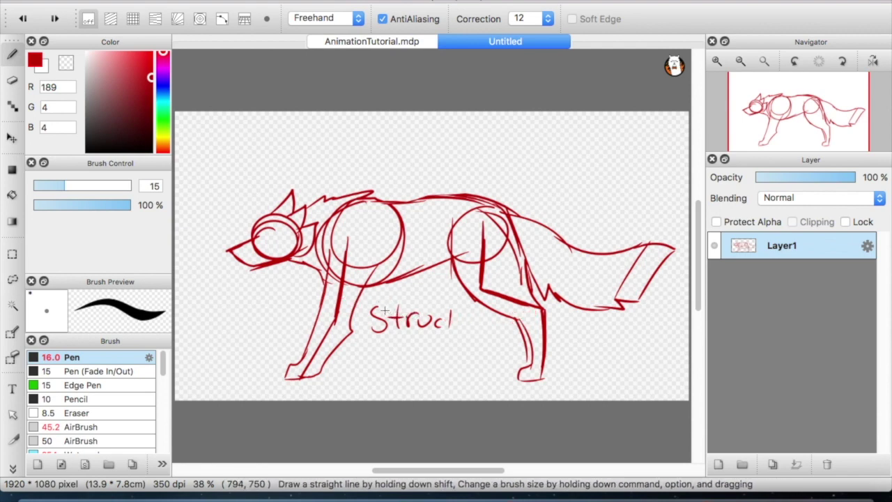
key(super+z)
key(super+z)
key(super+z)
key(super+z)
key(super+z)
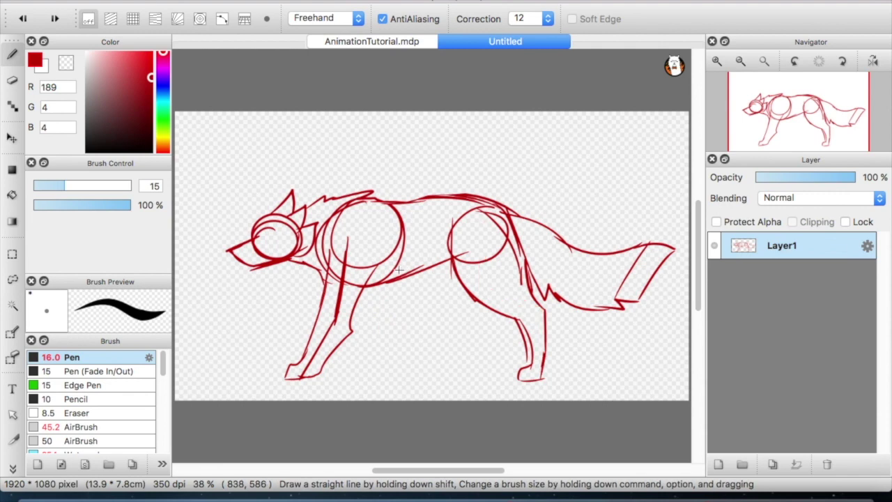
key(super+z)
key(super+z)
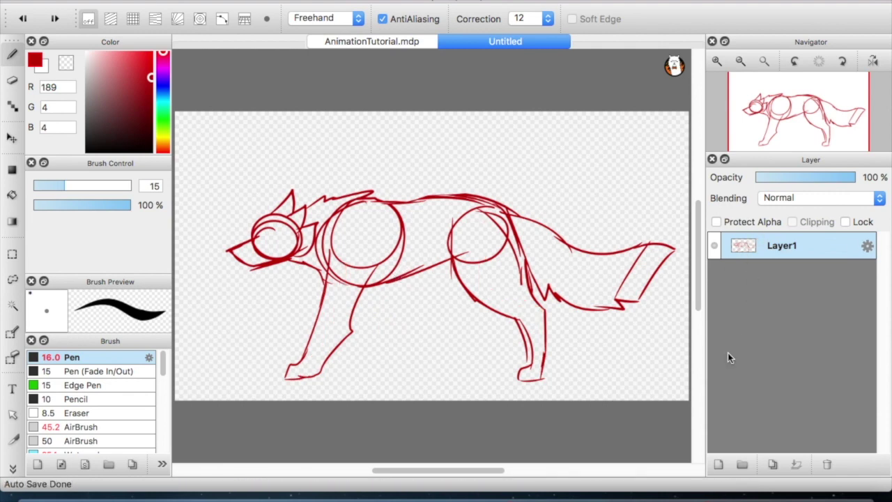
Add Layer2 for the second frame and turn on Onion Skin Mode.
click(718, 464)
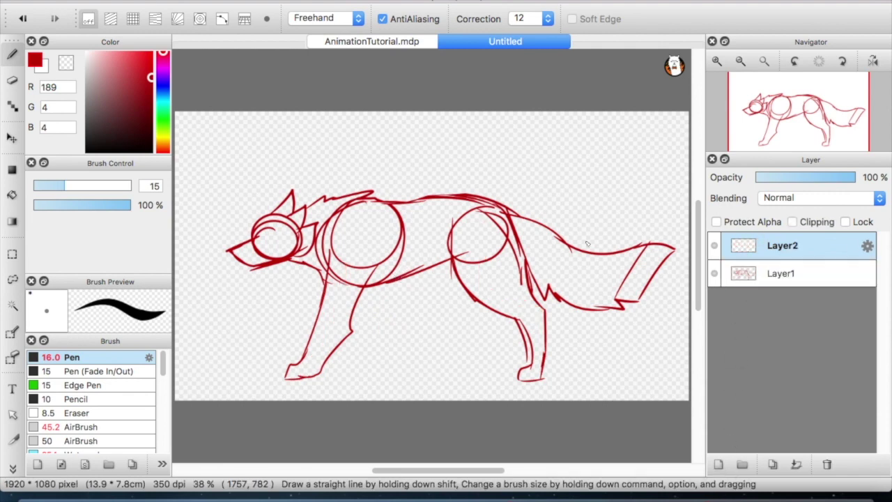
click(352, 2)
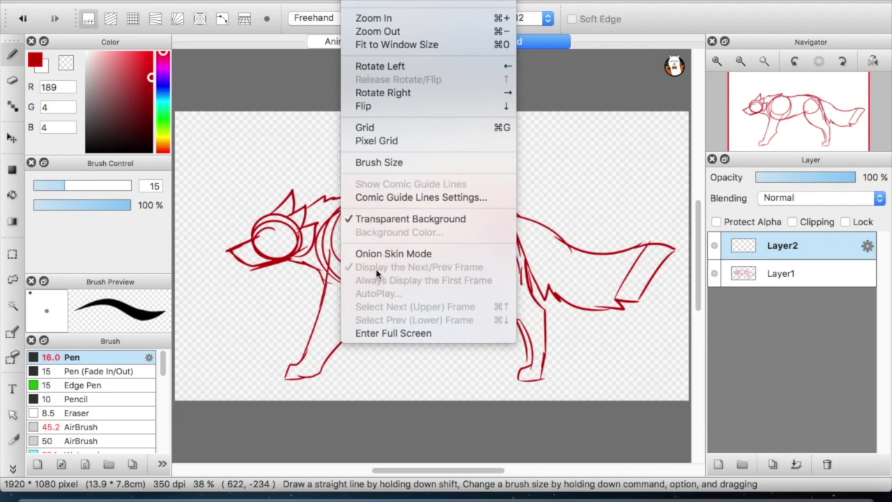
click(777, 278)
click(766, 255)
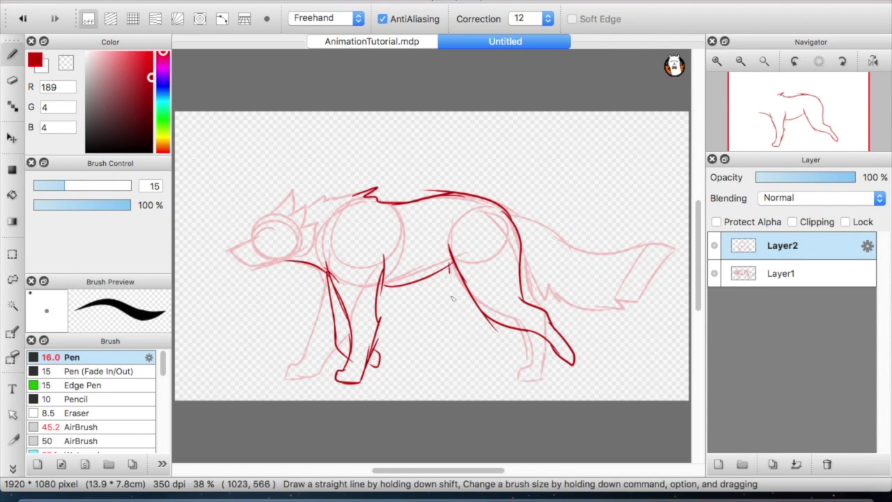
Sketch the second frame's far hind leg and the head with snout, ears and cheek on Layer2.
mouse_move(486, 374)
mouse_down()
mouse_move(471, 375)
mouse_move(501, 374)
mouse_move(506, 339)
mouse_up()
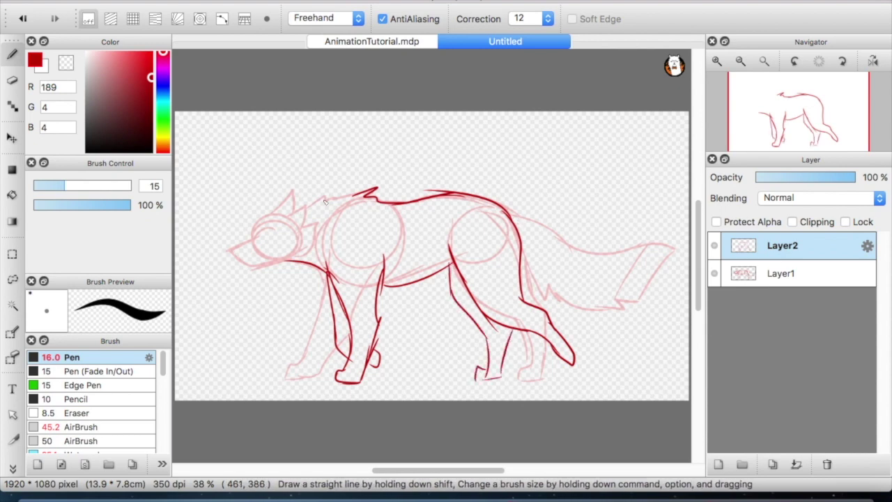
mouse_move(265, 225)
mouse_down()
mouse_move(293, 214)
mouse_move(302, 256)
mouse_move(266, 260)
mouse_move(279, 222)
mouse_move(267, 242)
mouse_move(235, 252)
mouse_move(249, 265)
mouse_move(287, 262)
mouse_up()
mouse_move(293, 193)
mouse_down()
mouse_move(300, 214)
mouse_move(324, 197)
mouse_move(301, 261)
mouse_up()
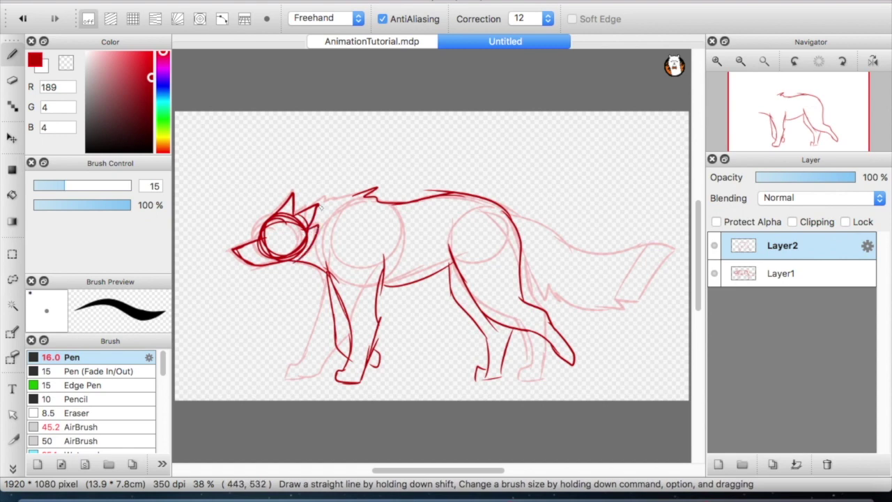
Compare Layer2 with Layer1, and add the chest circle and a single curved tail line on Layer2.
click(773, 269)
click(777, 247)
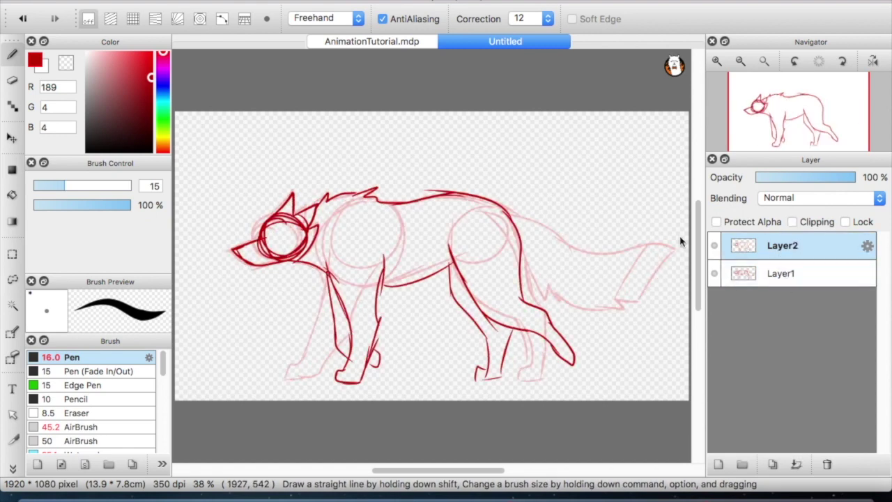
drag(366, 212, 385, 203)
mouse_move(505, 213)
mouse_down()
mouse_move(575, 279)
mouse_move(641, 257)
mouse_up()
Add Layer3 and sketch the third frame's near front leg and near hind leg over the onion skin.
click(718, 465)
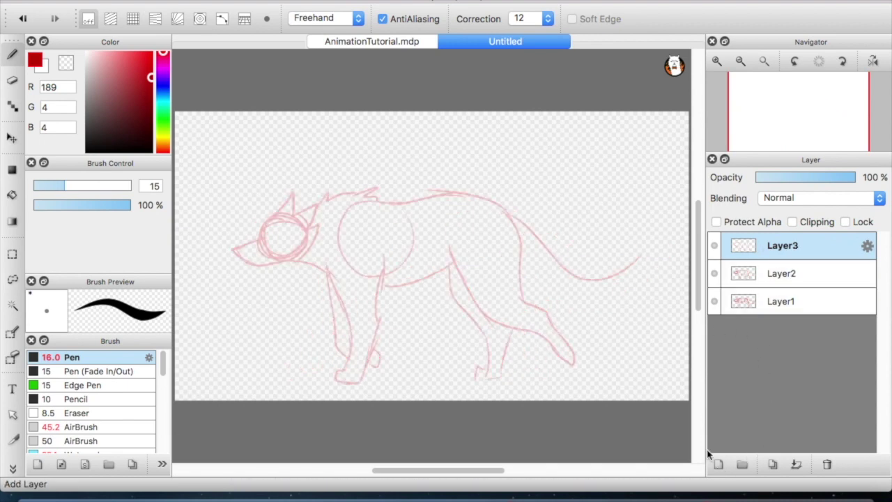
mouse_move(332, 261)
mouse_down()
mouse_move(377, 342)
mouse_move(375, 381)
mouse_move(381, 388)
mouse_move(389, 376)
mouse_up()
mouse_move(386, 378)
mouse_down()
mouse_move(400, 343)
mouse_move(385, 245)
mouse_up()
drag(453, 238, 460, 264)
drag(524, 323, 460, 263)
drag(453, 227, 517, 326)
mouse_move(510, 216)
mouse_down()
mouse_move(517, 307)
mouse_move(528, 282)
mouse_up()
mouse_move(528, 282)
mouse_down()
mouse_move(550, 333)
mouse_move(527, 318)
mouse_up()
mouse_move(526, 319)
mouse_down()
mouse_move(551, 346)
mouse_move(543, 321)
mouse_up()
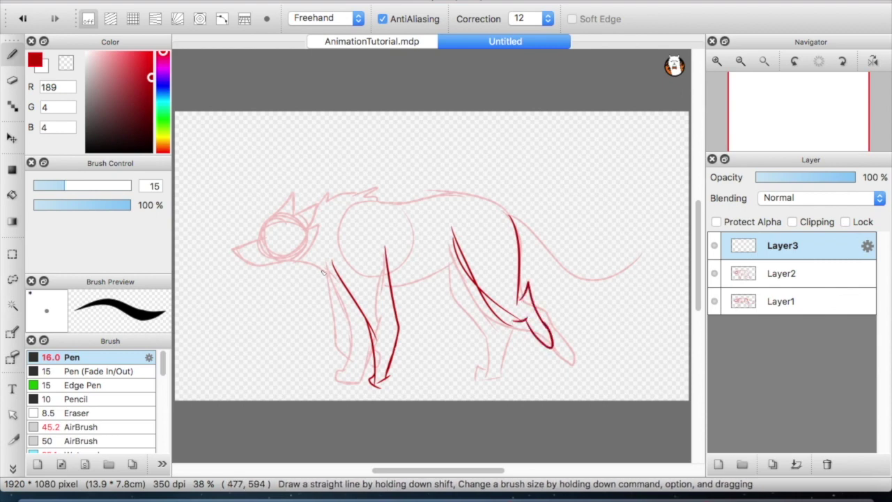
Sketch the lifted far front leg, the belly line and the upper far hind leg on Layer3.
mouse_move(325, 269)
mouse_down()
mouse_move(310, 300)
mouse_move(331, 307)
mouse_up()
mouse_move(332, 303)
mouse_down()
mouse_move(323, 324)
mouse_move(327, 368)
mouse_up()
drag(327, 366, 333, 331)
drag(333, 337, 349, 313)
drag(396, 290, 464, 265)
mouse_move(455, 268)
mouse_down()
mouse_move(446, 336)
mouse_move(476, 321)
mouse_up()
Add the raised far hind leg to the first frame on Layer1, comparing it with Layer2.
click(776, 301)
click(776, 274)
click(776, 301)
click(744, 273)
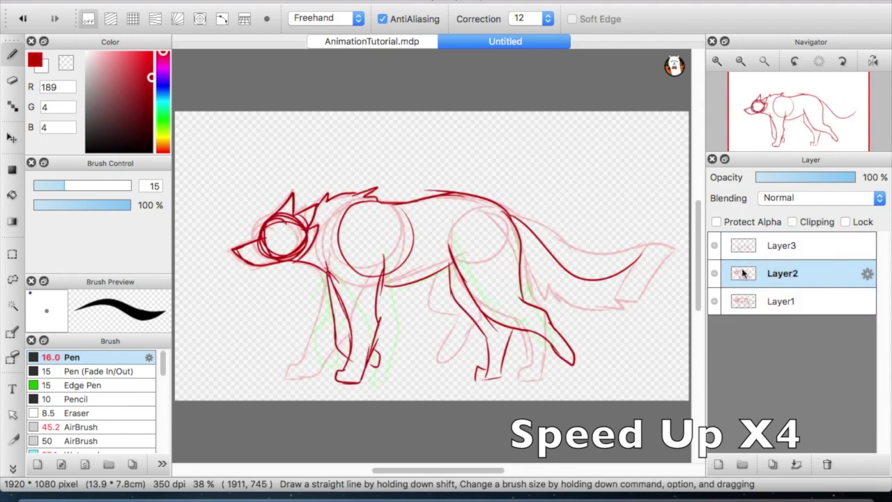
Finish the far hind leg with its paw on Layer3.
click(753, 246)
drag(456, 266, 486, 367)
drag(487, 366, 500, 377)
mouse_move(499, 373)
mouse_down()
mouse_move(510, 326)
mouse_move(501, 367)
mouse_up()
Add Layer4 and sketch the fourth frame's front and hind legs over the onion skin, checking them against Layer3.
click(718, 464)
mouse_move(322, 259)
mouse_down()
mouse_move(290, 372)
mouse_move(349, 294)
mouse_move(377, 381)
mouse_move(400, 255)
mouse_up()
drag(457, 230, 466, 285)
mouse_move(456, 234)
mouse_down()
mouse_move(496, 322)
mouse_move(517, 317)
mouse_up()
drag(523, 255, 514, 316)
drag(500, 199, 525, 261)
mouse_move(511, 340)
mouse_down()
mouse_move(505, 366)
mouse_move(521, 318)
mouse_up()
click(782, 273)
key(Up)
Add Layer5 and sketch the fifth frame's front and hind legs in full stride.
click(718, 464)
mouse_move(322, 254)
mouse_down()
mouse_move(282, 368)
mouse_move(345, 294)
mouse_move(395, 369)
mouse_move(405, 261)
mouse_up()
mouse_move(461, 234)
mouse_down()
mouse_move(462, 323)
mouse_move(476, 346)
mouse_move(501, 208)
mouse_up()
mouse_move(491, 322)
mouse_down()
mouse_move(518, 331)
mouse_move(517, 300)
mouse_up()
drag(514, 252, 514, 298)
Preview the walk animation with AutoPlay, and close the preview.
click(362, 2)
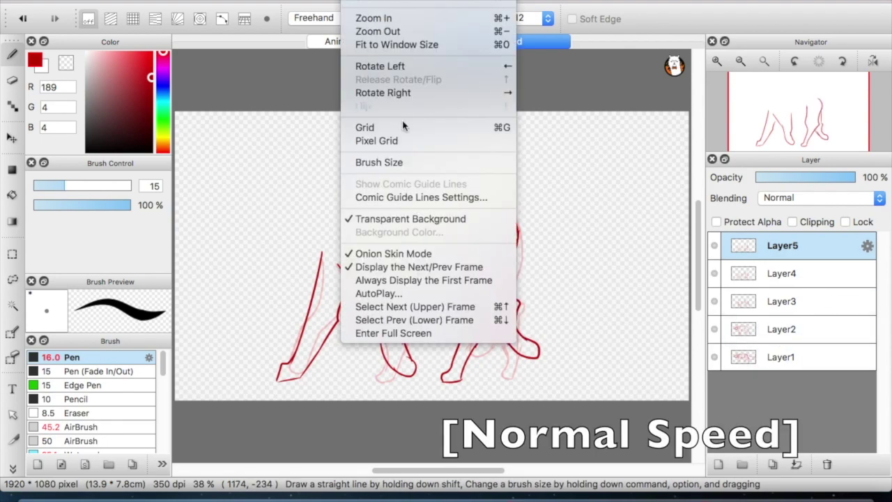
click(414, 295)
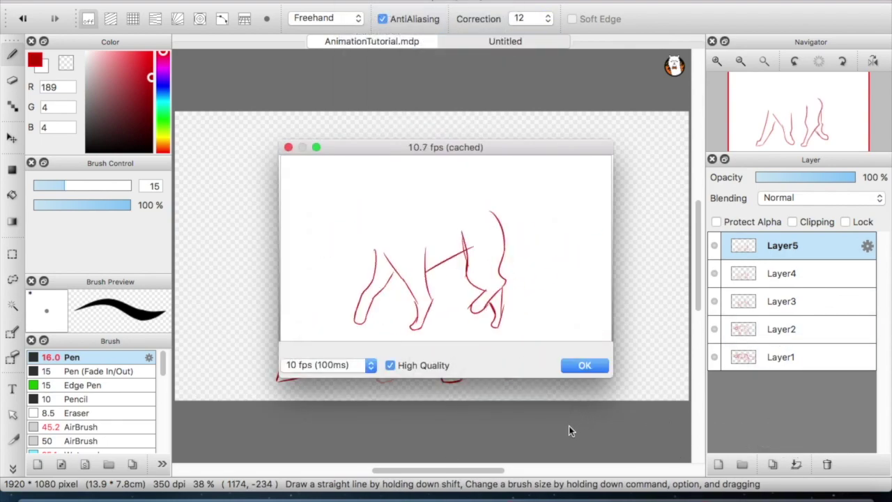
click(584, 365)
Step through the frames from Layer1 to Layer5 to compare how the leg positions progress.
click(769, 354)
click(770, 334)
click(765, 298)
click(769, 272)
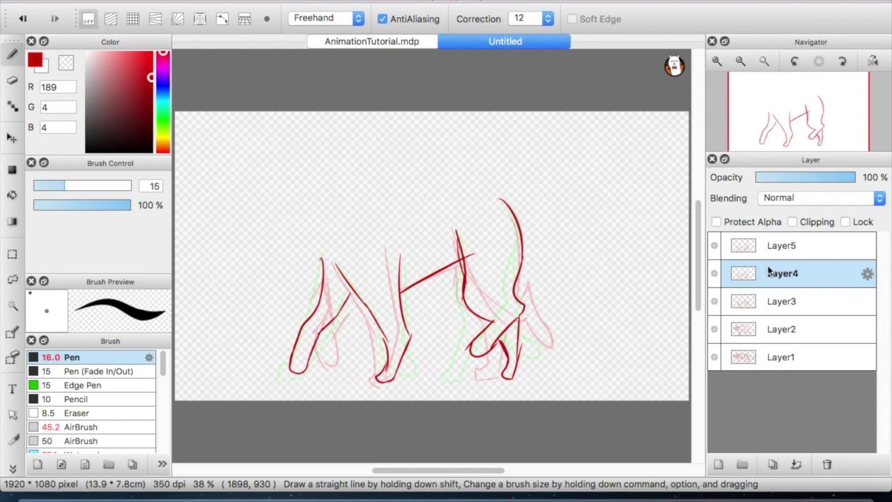
click(777, 248)
click(775, 352)
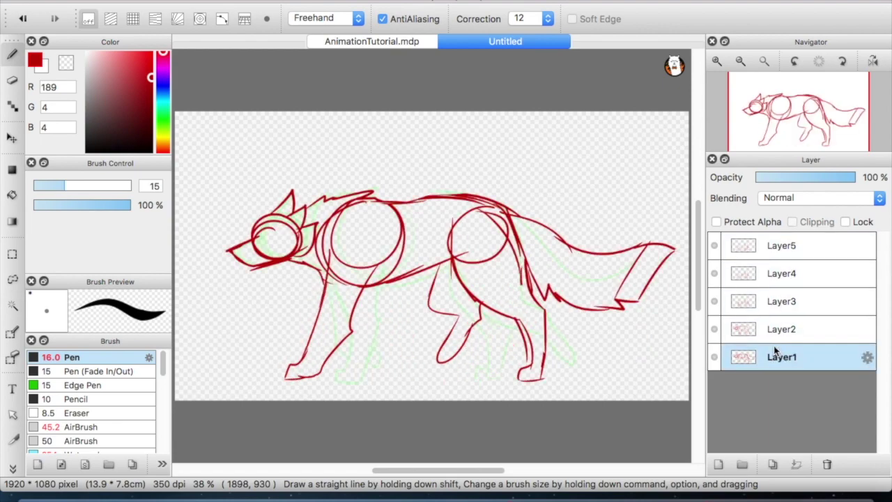
click(777, 334)
click(777, 360)
click(770, 327)
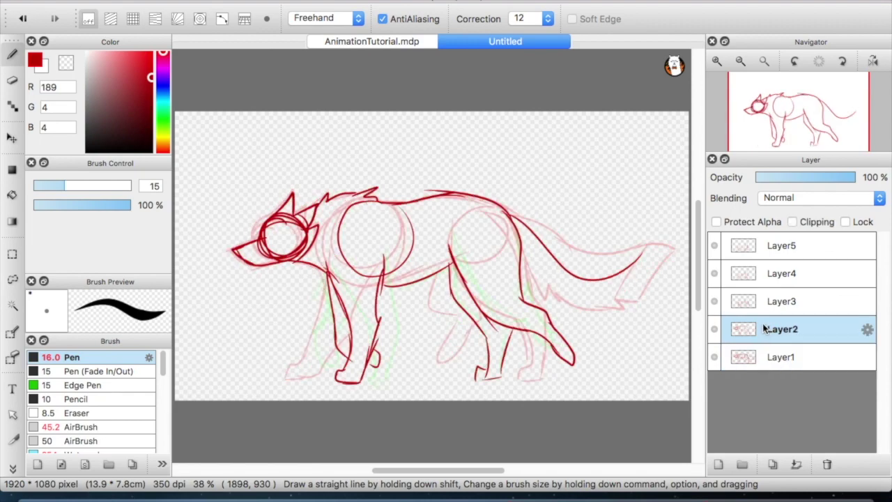
click(776, 358)
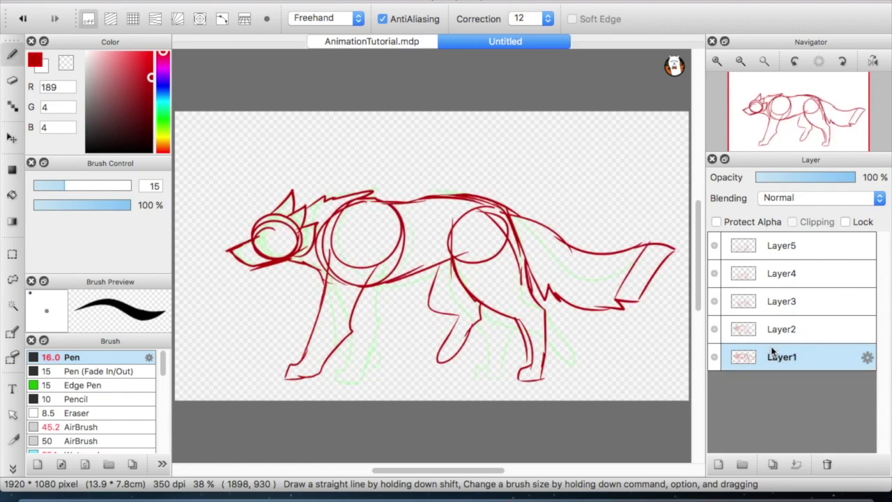
click(775, 333)
click(777, 351)
click(777, 340)
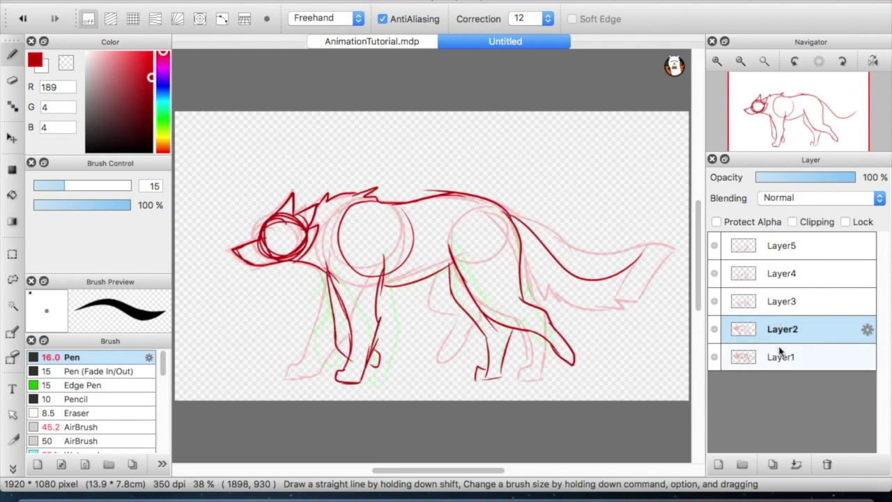
click(776, 305)
click(786, 275)
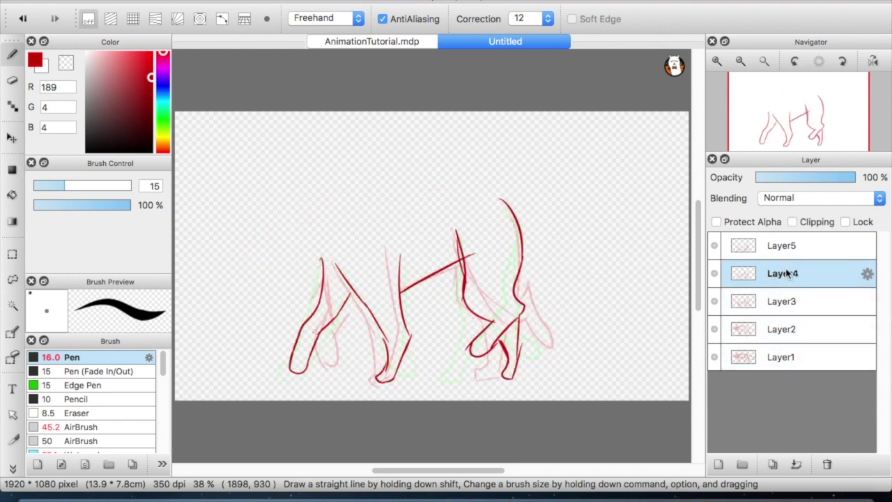
click(787, 249)
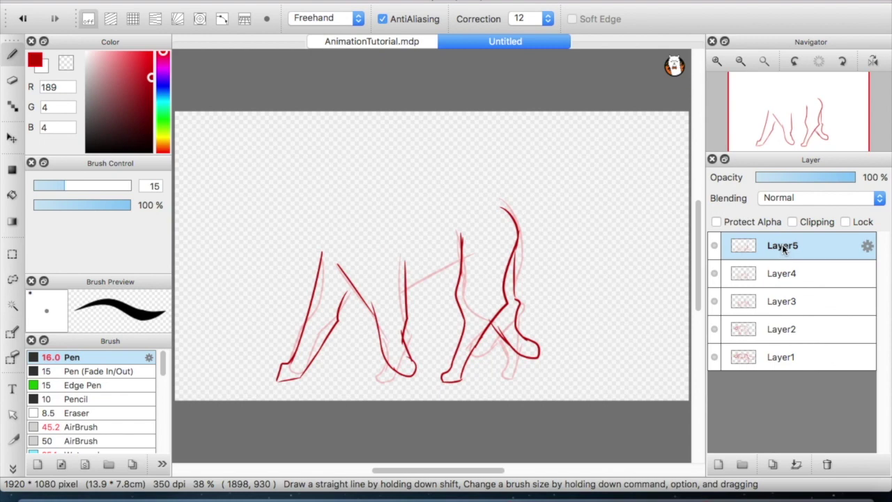
Draw the belly line between the front and hind legs on Layer5, and compare the frame with Layer1.
drag(405, 289, 462, 266)
click(779, 357)
click(780, 249)
click(777, 360)
click(779, 248)
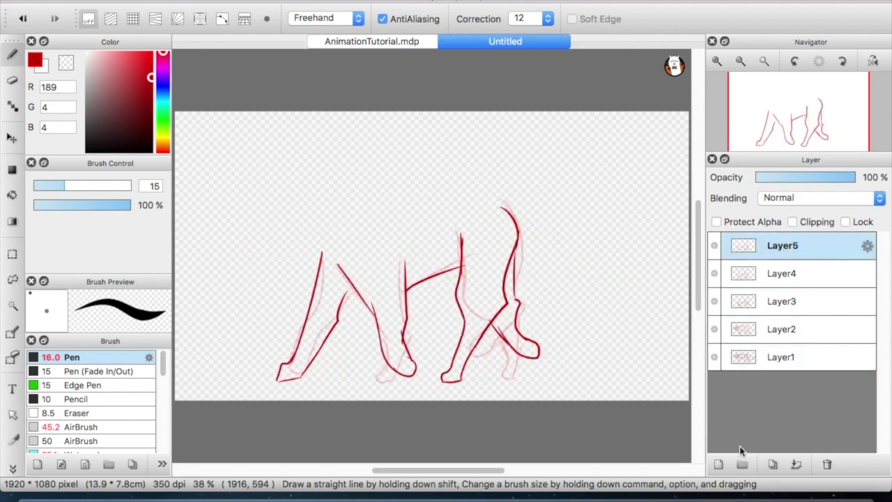
Draw a single curved tail line from the rump on Layer3 and a lower-hanging one on Layer4.
click(773, 358)
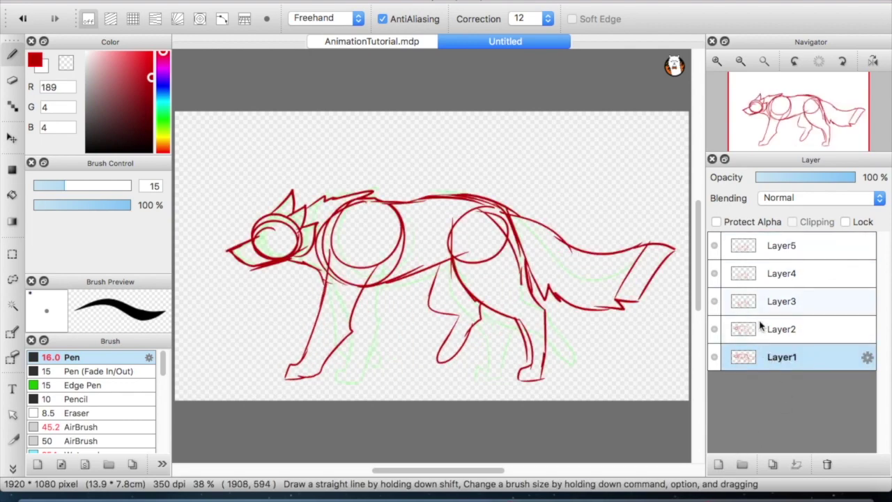
click(767, 329)
click(781, 301)
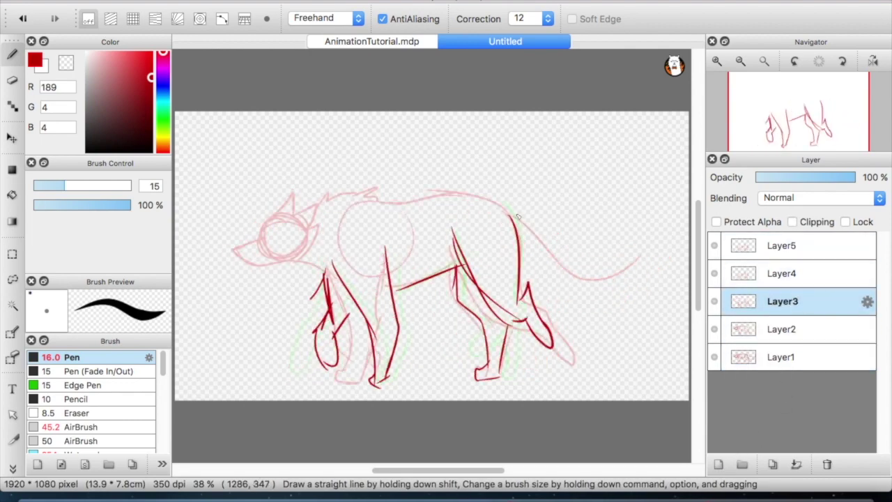
mouse_move(512, 217)
mouse_down()
mouse_move(550, 301)
mouse_move(630, 314)
mouse_up()
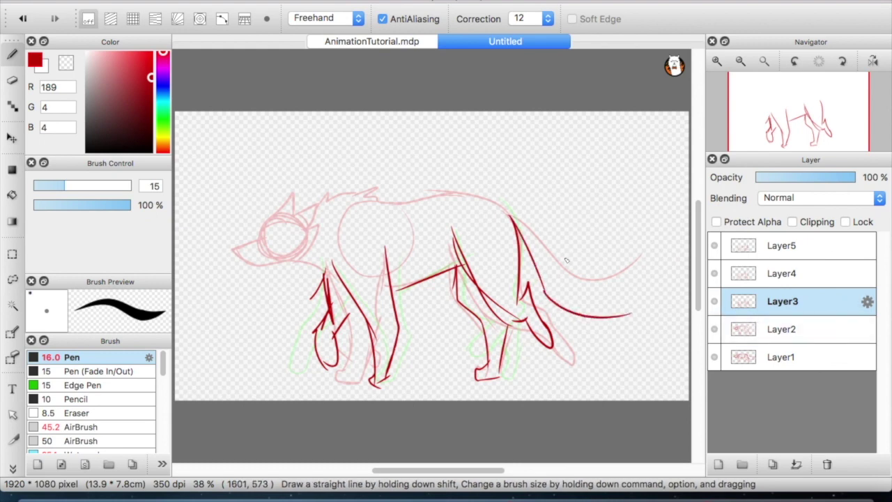
click(773, 274)
mouse_move(519, 220)
mouse_down()
mouse_move(568, 329)
mouse_move(632, 324)
mouse_up()
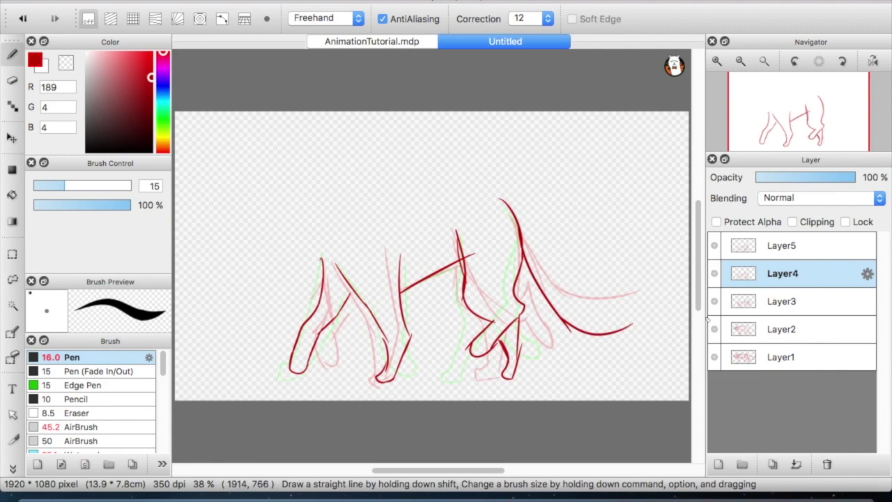
Draw a tail curve from the rump on Layer5 and review the tail motion from Layer1 to Layer4.
click(784, 251)
mouse_move(516, 223)
mouse_down()
mouse_move(572, 297)
mouse_move(659, 291)
mouse_up()
click(781, 358)
click(782, 328)
click(782, 299)
click(782, 273)
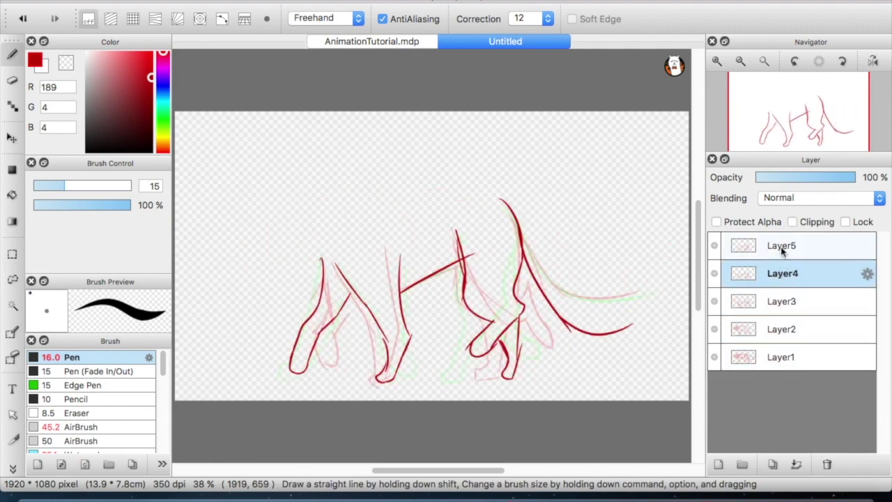
Erase the tail curve on Layer5 and redraw it arching outward from the rump with the tip hanging down.
click(784, 248)
key(e)
drag(561, 277, 672, 300)
key(b)
drag(614, 308, 617, 325)
drag(580, 280, 564, 274)
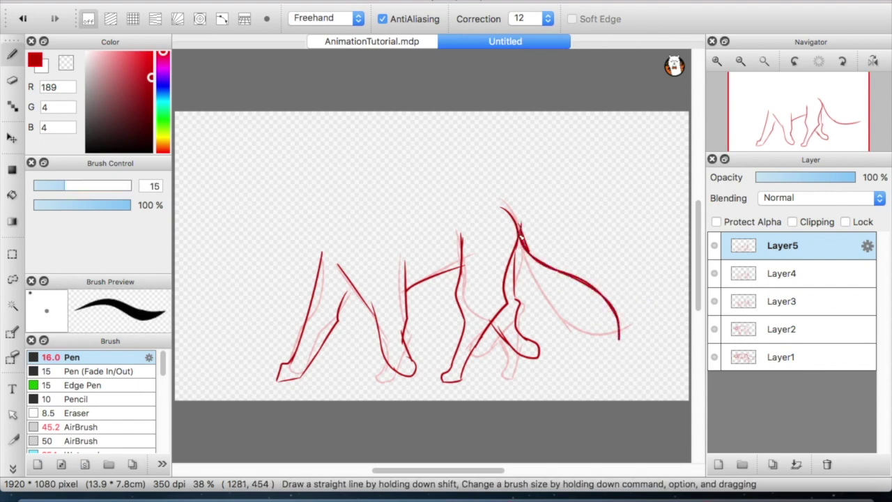
Step through the frames from Layer1 to Layer5 to check the leg and tail motion.
click(794, 357)
click(793, 328)
click(791, 301)
click(790, 273)
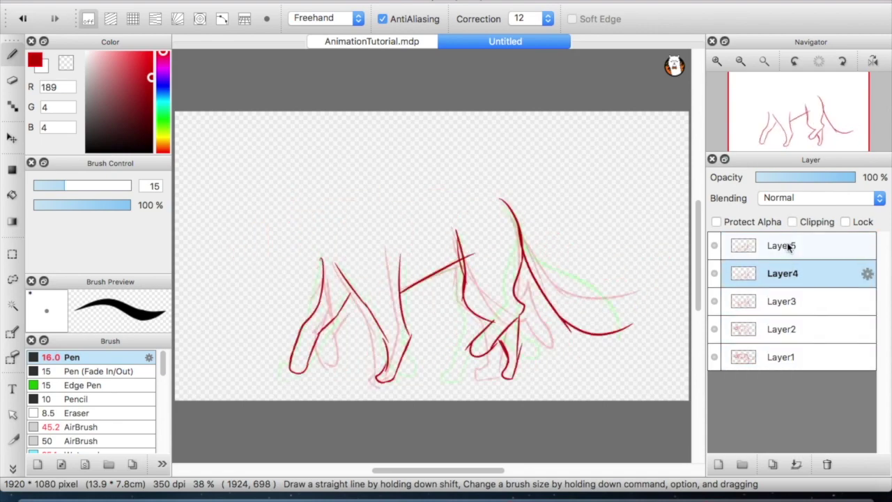
click(788, 248)
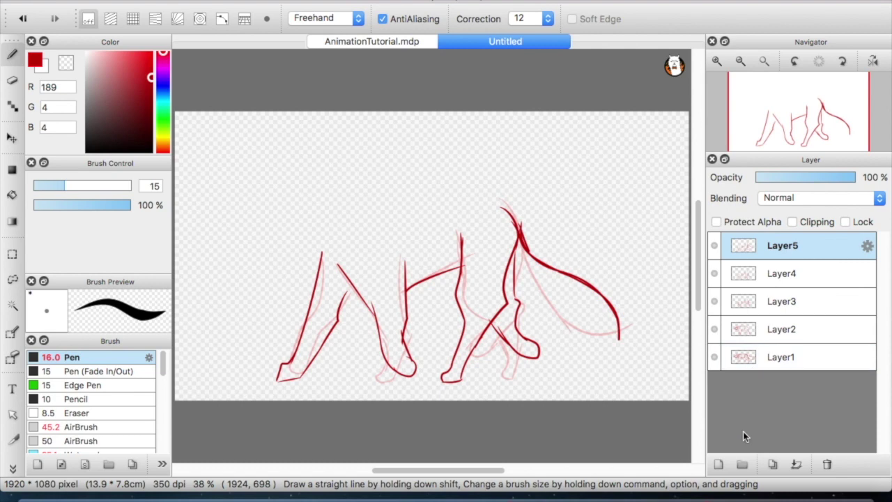
Add Layer6 above Layer5 and draw the front legs and the belly line of its frame.
click(719, 465)
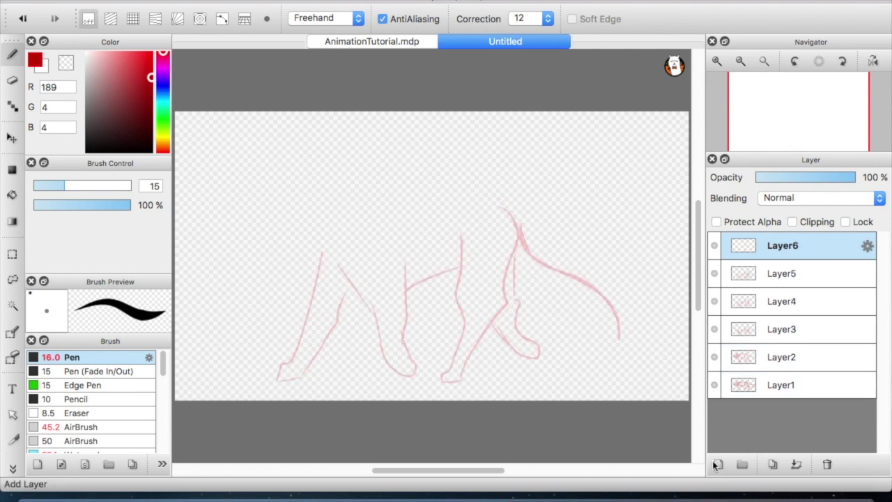
drag(322, 253, 330, 308)
mouse_move(322, 258)
mouse_down()
mouse_move(328, 327)
mouse_move(305, 379)
mouse_move(321, 377)
mouse_move(349, 331)
mouse_move(353, 291)
mouse_move(347, 333)
mouse_move(369, 335)
mouse_move(390, 308)
mouse_up()
drag(396, 246, 389, 298)
drag(390, 255, 387, 307)
drag(389, 295, 458, 281)
Draw the hind legs, the rump line, a long tail curve arching outward and a chest line on Layer6.
mouse_move(462, 234)
mouse_down()
mouse_move(454, 305)
mouse_move(470, 380)
mouse_up()
drag(490, 380, 511, 322)
drag(490, 219, 506, 292)
drag(474, 200, 525, 248)
drag(511, 304, 505, 338)
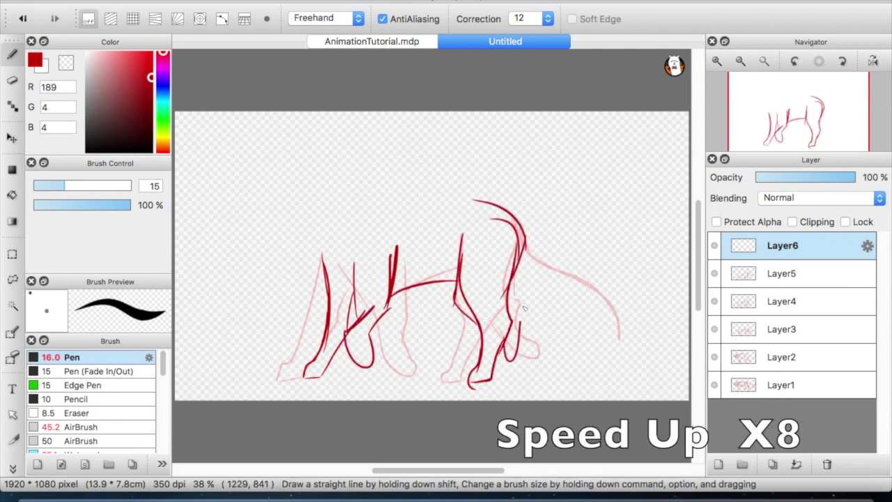
drag(519, 223, 623, 255)
drag(559, 257, 661, 315)
drag(313, 230, 354, 291)
Add Layer7, draw its front legs, hind legs and belly line, and go through the frames from Layer1 to Layer7.
click(719, 464)
mouse_move(328, 258)
mouse_down()
mouse_move(350, 310)
mouse_move(313, 365)
mouse_up()
drag(398, 255, 352, 327)
drag(344, 257, 348, 307)
mouse_move(481, 376)
mouse_down()
mouse_move(488, 234)
mouse_move(519, 376)
mouse_up()
drag(390, 312, 461, 278)
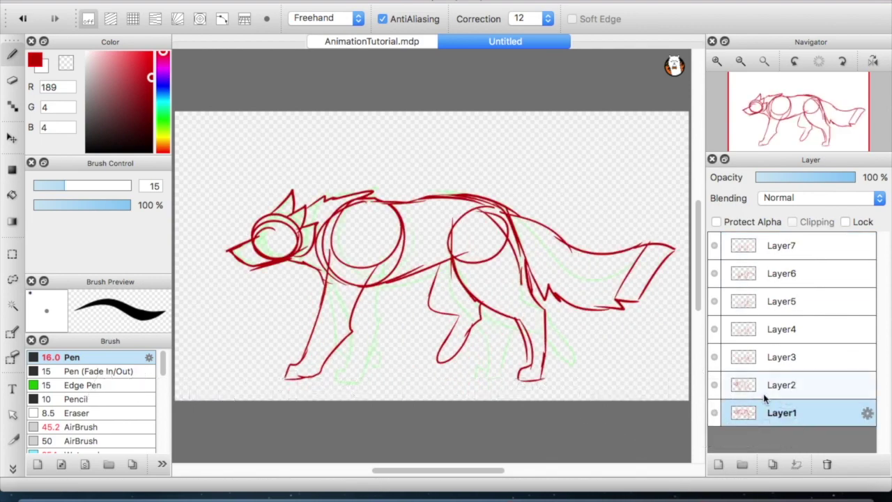
drag(762, 413, 766, 245)
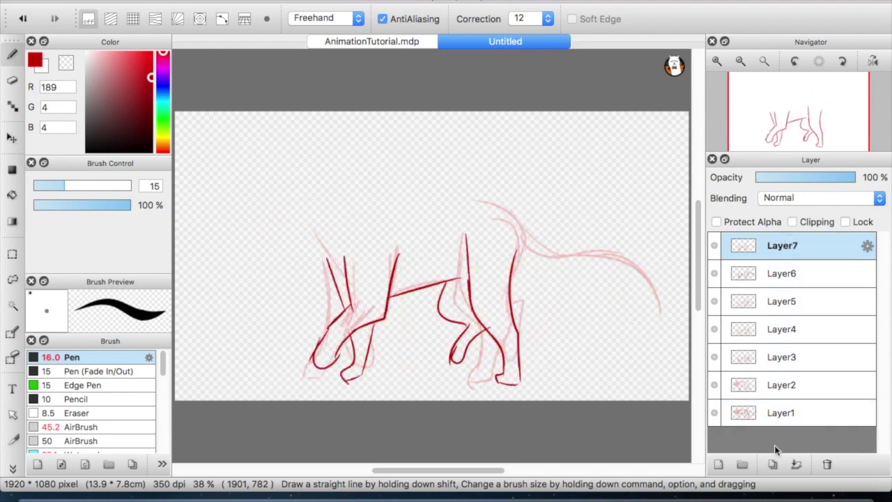
click(719, 464)
drag(226, 139, 270, 138)
drag(333, 137, 313, 166)
drag(377, 154, 433, 164)
mouse_move(481, 147)
mouse_down()
mouse_move(463, 162)
mouse_move(535, 165)
mouse_up()
drag(570, 131, 615, 157)
mouse_move(245, 235)
mouse_down()
mouse_move(561, 200)
mouse_move(613, 235)
mouse_move(349, 285)
mouse_move(476, 311)
mouse_move(592, 303)
mouse_up()
drag(355, 352, 391, 359)
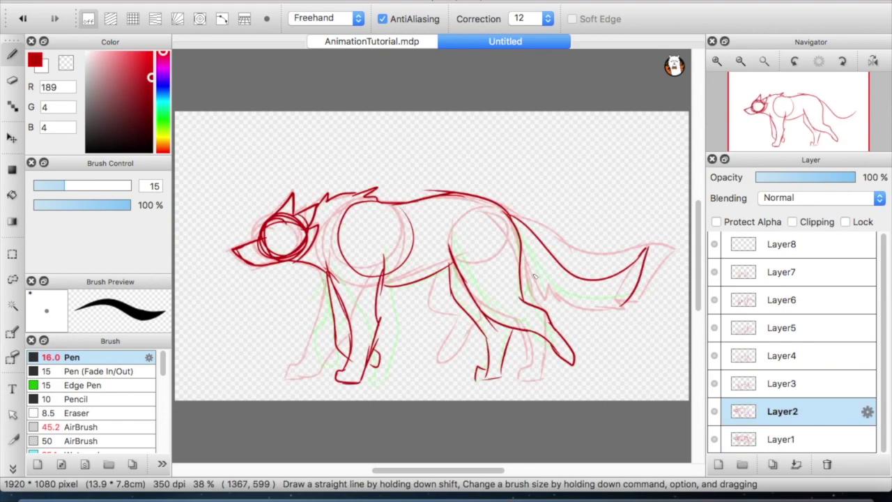
Complete the bushy tail outlines with jagged fur on the frames up to Layer6, and delete the empty Layer8.
click(757, 387)
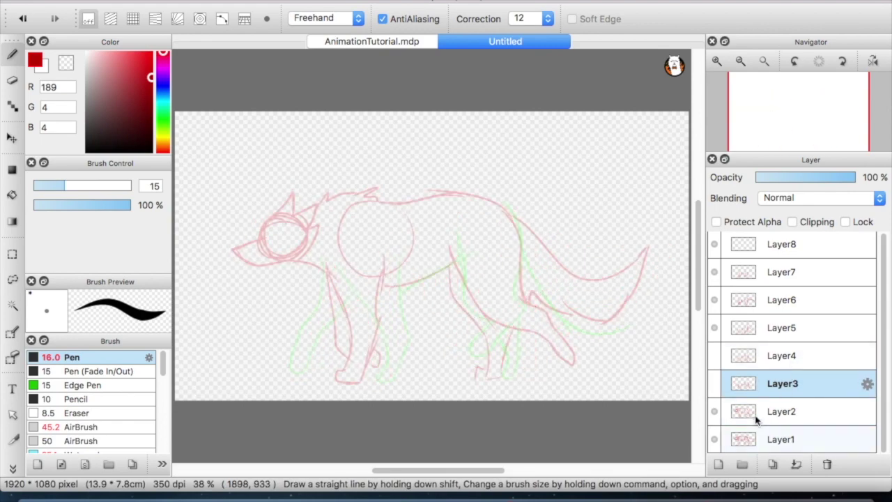
click(762, 355)
click(776, 328)
click(783, 300)
click(783, 272)
click(783, 244)
click(826, 464)
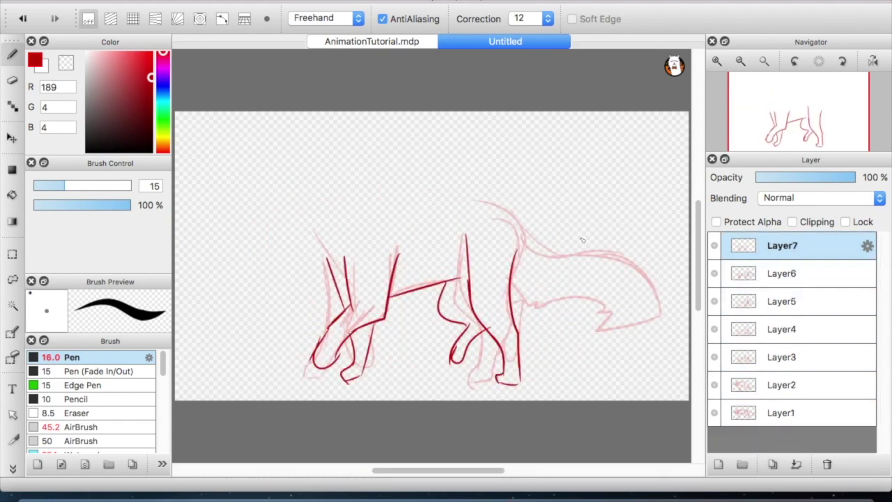
Compare with Layer1, and draw the full bushy tail raised outward from the rump on Layer7.
click(781, 413)
click(781, 245)
drag(525, 246, 616, 309)
drag(616, 299, 503, 274)
Play the walk animation in the AutoPlay preview and close it.
click(334, 364)
click(335, 379)
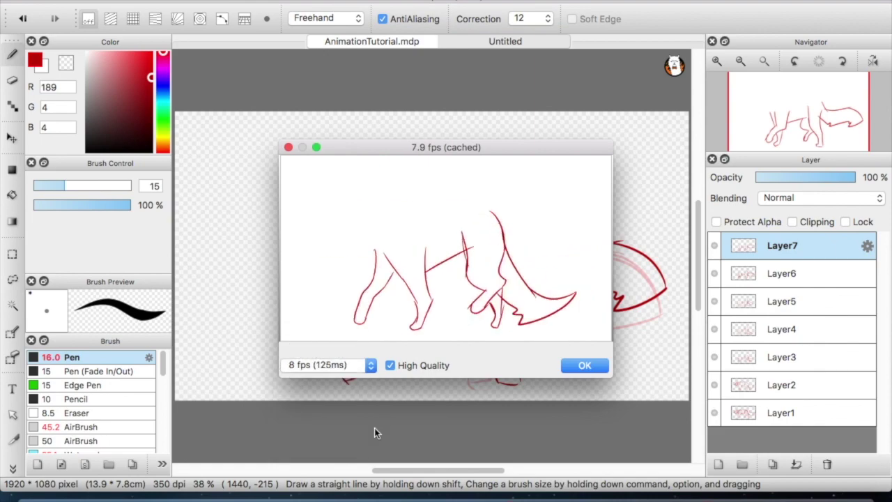
click(589, 373)
Switch to the AnimationTutorial.mdp document and step through its folders and layers up to Layer9 to examine the numbered head drawings.
click(395, 43)
click(780, 357)
click(780, 384)
click(779, 356)
click(777, 333)
click(779, 301)
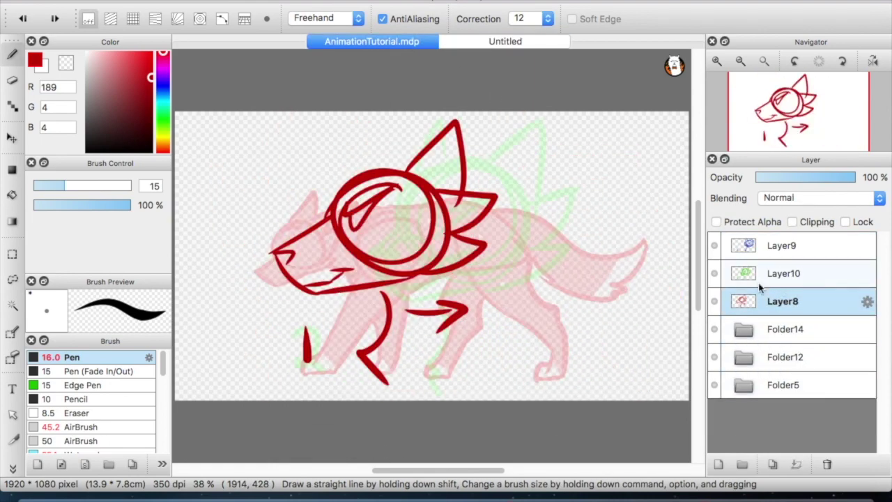
click(766, 276)
click(766, 245)
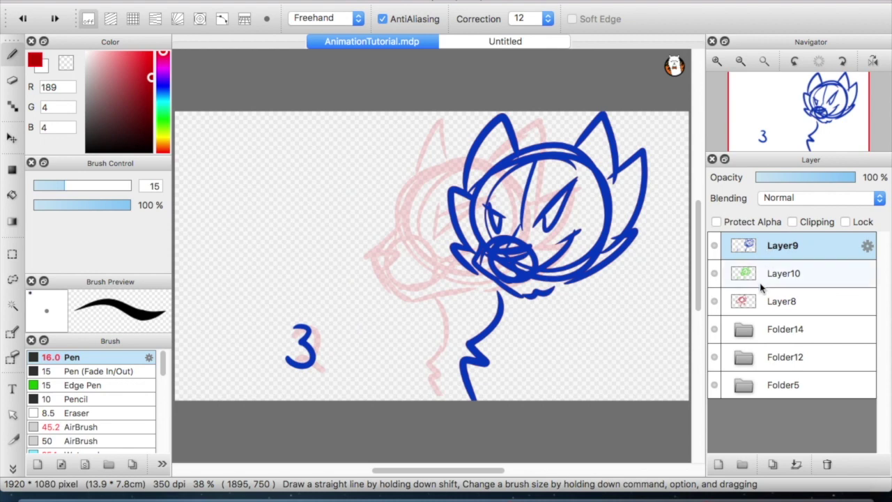
Add a layer above Layer9 and handwrite "It's the" beside the head drawing.
click(719, 464)
drag(196, 140, 232, 137)
mouse_move(217, 139)
mouse_down()
mouse_move(210, 163)
mouse_move(238, 164)
mouse_up()
mouse_move(234, 149)
mouse_down()
mouse_move(256, 148)
mouse_move(257, 167)
mouse_up()
drag(315, 137, 314, 164)
mouse_move(306, 152)
mouse_down()
mouse_move(325, 147)
mouse_move(356, 165)
mouse_move(383, 157)
mouse_up()
Handwrite "SAME IDEA" in large capitals below the first line and underline it with one long stroke.
drag(232, 184, 200, 221)
drag(273, 186, 255, 235)
mouse_move(273, 186)
mouse_down()
mouse_move(292, 237)
mouse_move(307, 190)
mouse_move(342, 237)
mouse_up()
mouse_move(355, 195)
mouse_down()
mouse_move(393, 217)
mouse_move(383, 204)
mouse_up()
drag(354, 194, 390, 183)
mouse_move(199, 267)
mouse_down()
mouse_move(272, 256)
mouse_move(227, 298)
mouse_up()
mouse_move(212, 301)
mouse_down()
mouse_move(266, 296)
mouse_move(286, 251)
mouse_up()
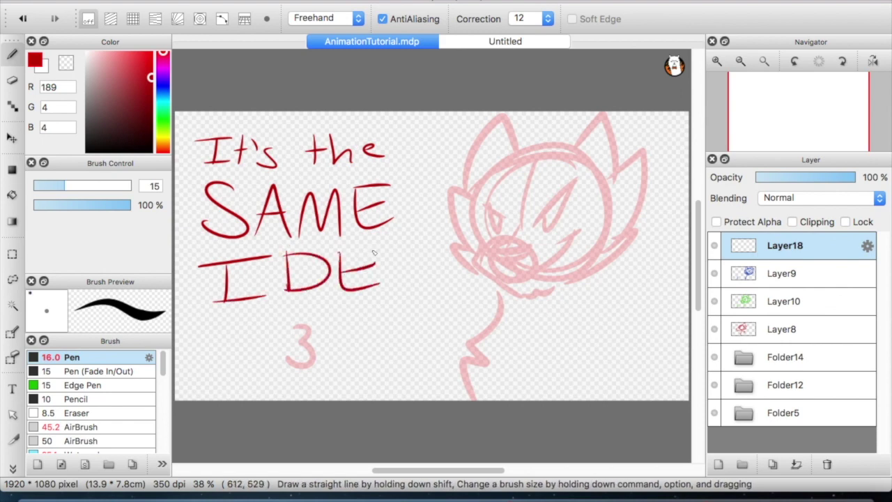
drag(202, 330, 514, 294)
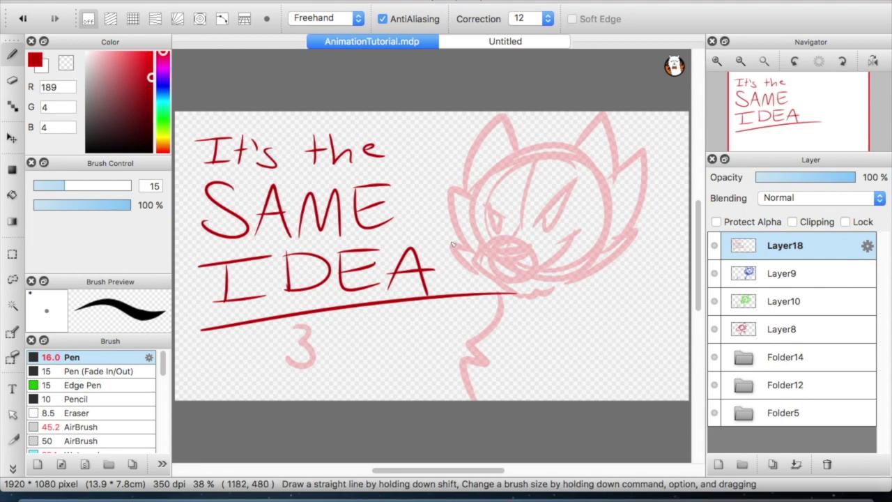
Step through the turning head frames on Layer8, Layer10 and Layer9.
click(800, 329)
click(793, 302)
click(794, 275)
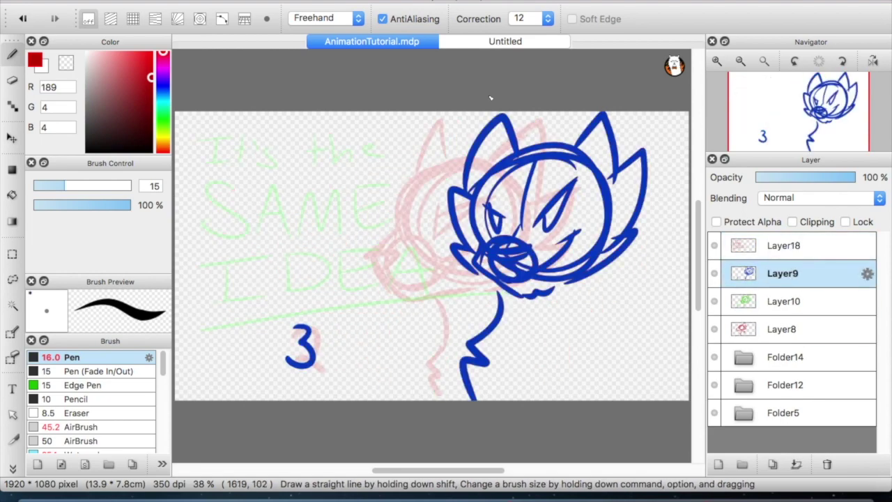
Switch to the Untitled document, step through the walk frames from Layer1 to Layer4, and return to AnimationTutorial.mdp.
click(491, 43)
click(775, 387)
click(786, 412)
click(772, 385)
click(775, 355)
click(773, 329)
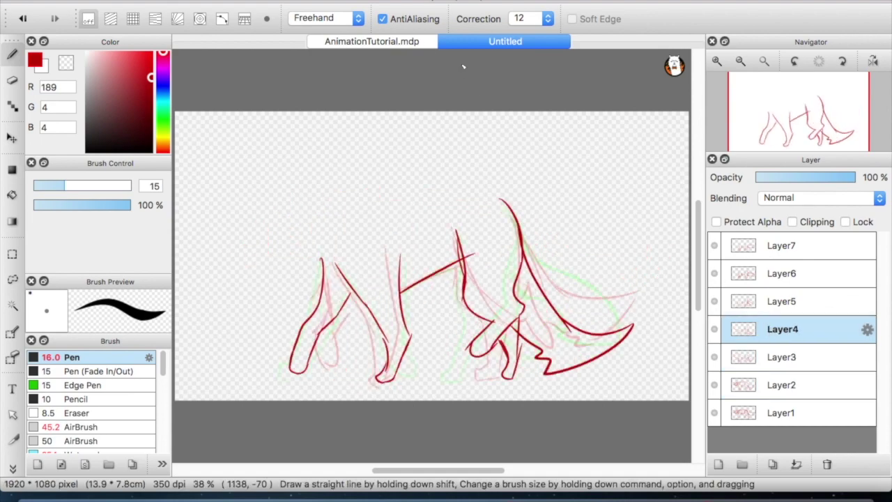
click(421, 43)
click(775, 253)
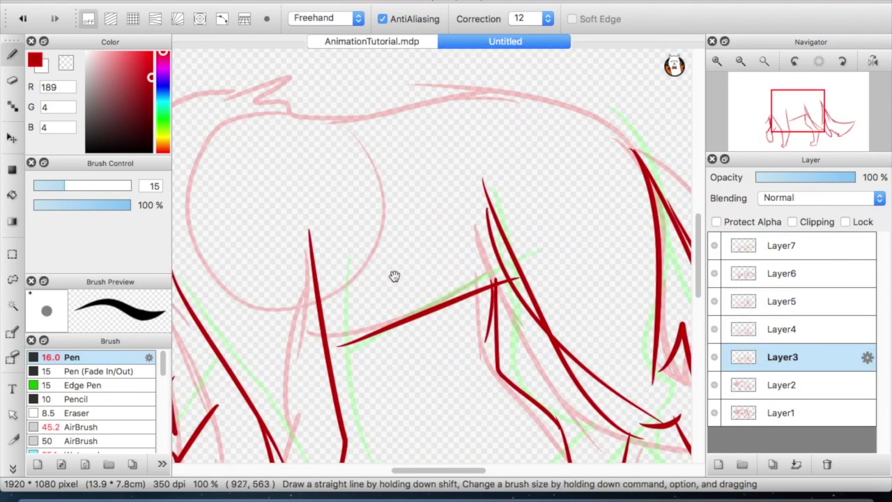
Draw the head circle, muzzle, ears and chest line on Layer3 of the Untitled document.
mouse_move(394, 276)
mouse_down()
mouse_move(538, 291)
mouse_move(454, 227)
mouse_move(367, 239)
mouse_move(369, 297)
mouse_move(368, 240)
mouse_move(300, 281)
mouse_move(328, 343)
mouse_move(411, 320)
mouse_up()
mouse_move(495, 229)
mouse_down()
mouse_move(536, 223)
mouse_move(497, 282)
mouse_move(452, 321)
mouse_up()
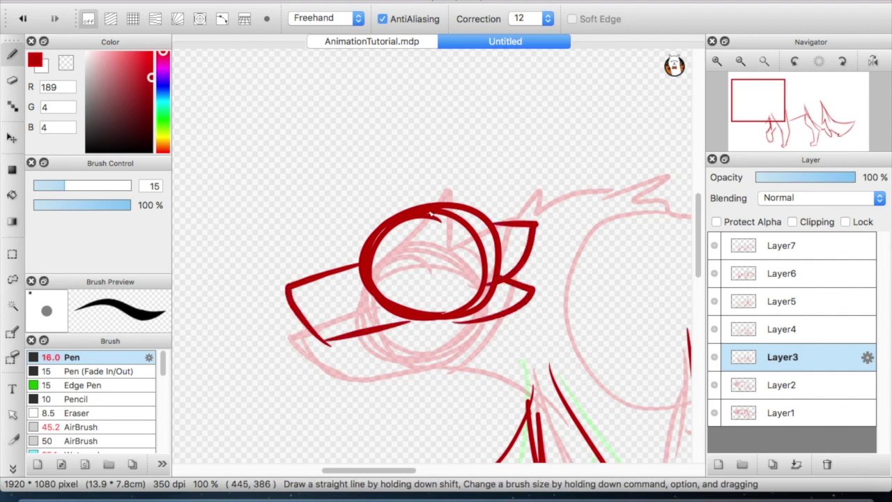
drag(436, 200, 497, 222)
mouse_move(428, 331)
mouse_down()
mouse_move(515, 411)
mouse_move(573, 423)
mouse_up()
Draw the jagged neck fur and the back line running down to the rump on Layer3.
mouse_move(521, 217)
mouse_down()
mouse_move(353, 192)
mouse_move(387, 161)
mouse_move(400, 179)
mouse_move(397, 200)
mouse_move(486, 200)
mouse_up()
mouse_move(533, 217)
mouse_down()
mouse_move(266, 258)
mouse_move(361, 213)
mouse_move(520, 270)
mouse_move(512, 244)
mouse_move(533, 282)
mouse_up()
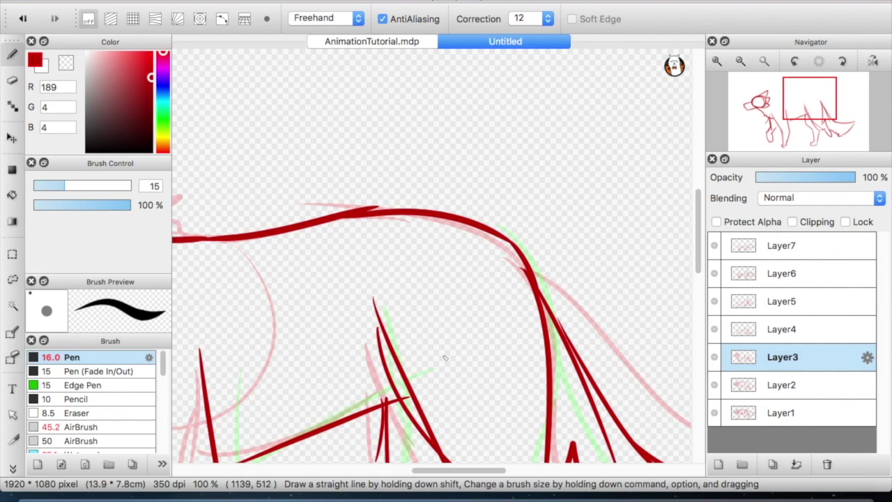
key(super+minus)
key(super+minus)
key(super+minus)
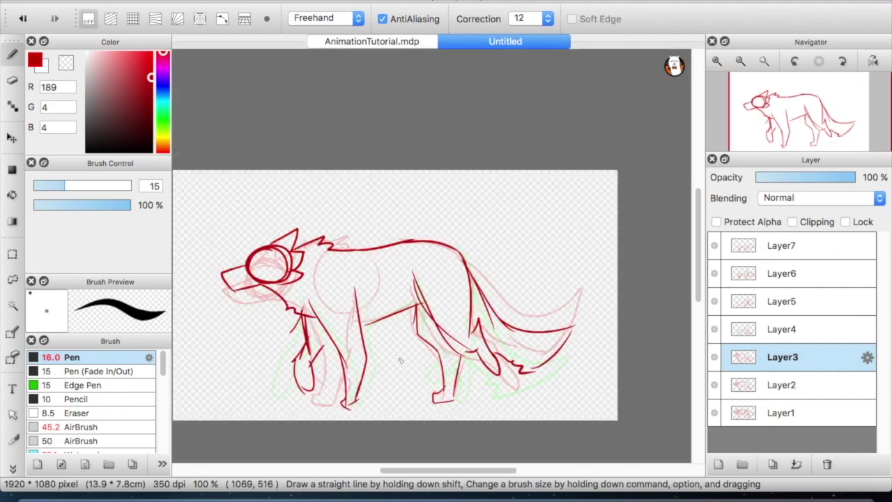
scroll(547, 345, up, 2)
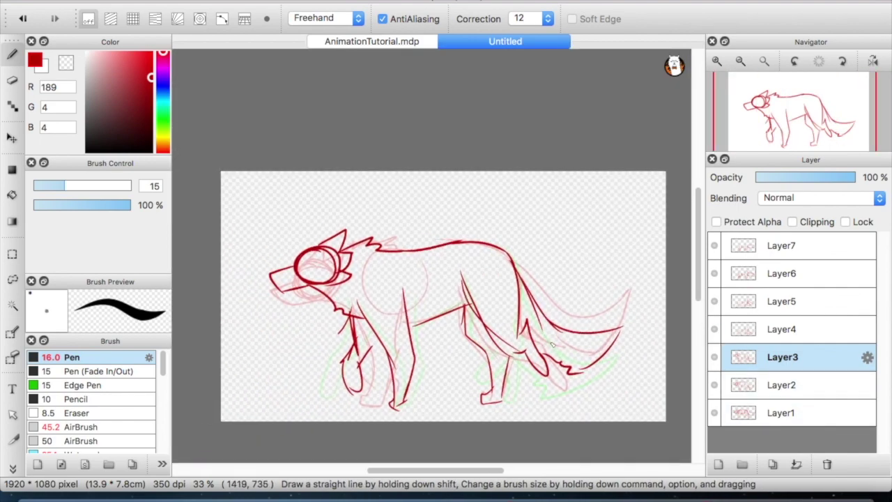
Compare the head and back positions on the frames from Layer1 to Layer3.
click(794, 413)
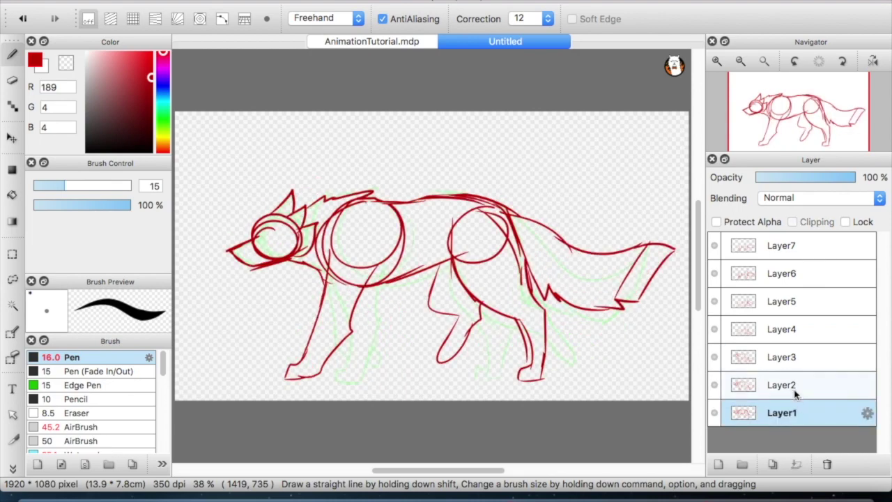
click(792, 388)
click(792, 363)
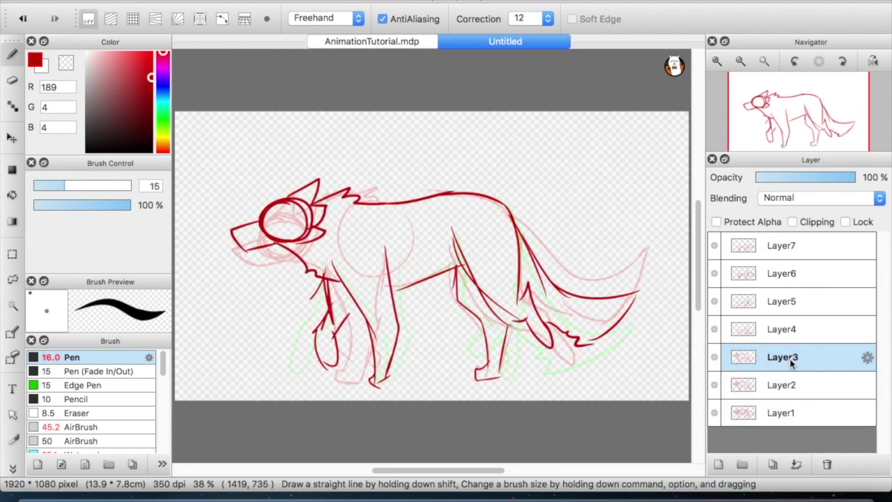
Draw a slightly higher head with muzzle and ear, the chest fur, neck fur and back line on Layer4.
click(798, 337)
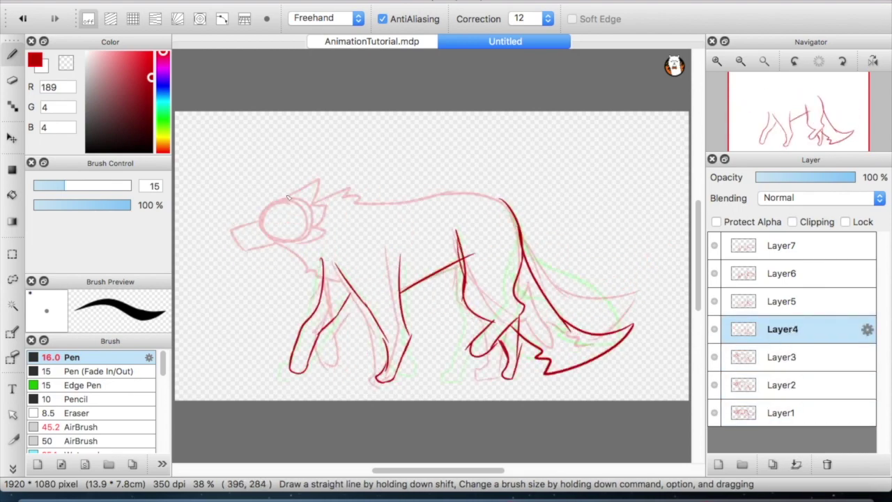
mouse_move(306, 220)
mouse_down()
mouse_move(273, 208)
mouse_move(287, 171)
mouse_move(296, 200)
mouse_up()
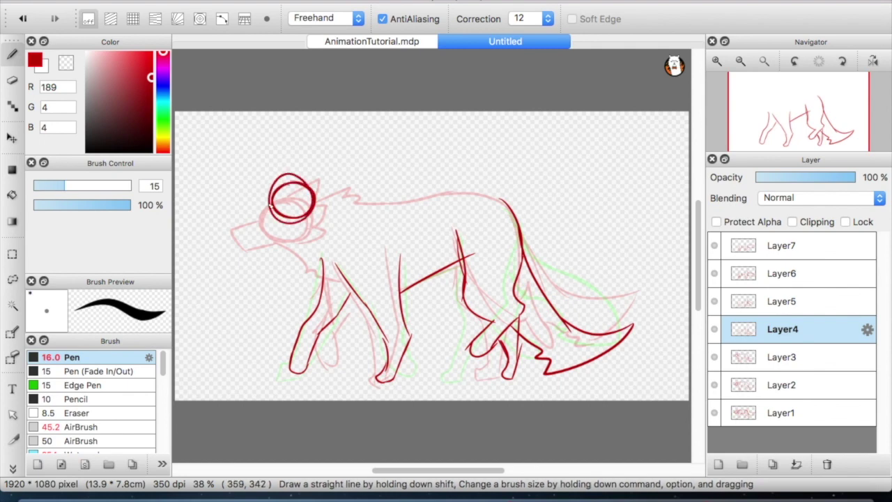
drag(291, 262, 352, 286)
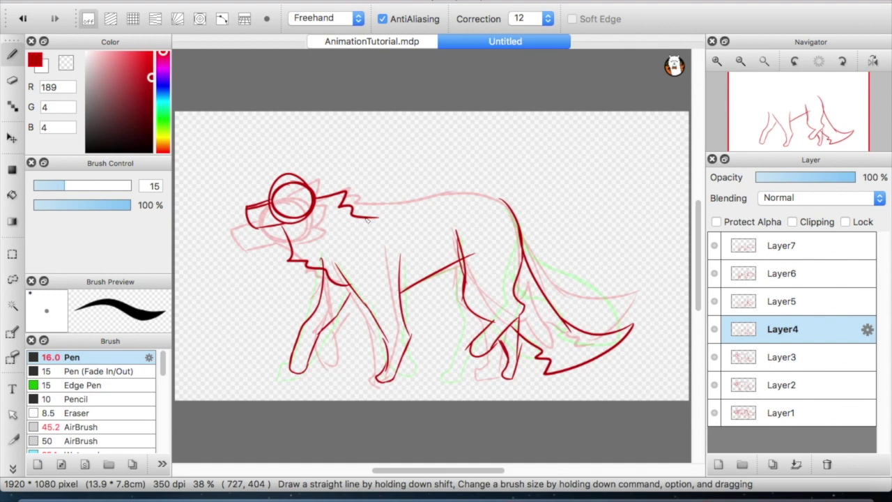
mouse_move(367, 220)
mouse_down()
mouse_move(450, 204)
mouse_move(427, 197)
mouse_move(491, 203)
mouse_up()
drag(359, 216, 389, 204)
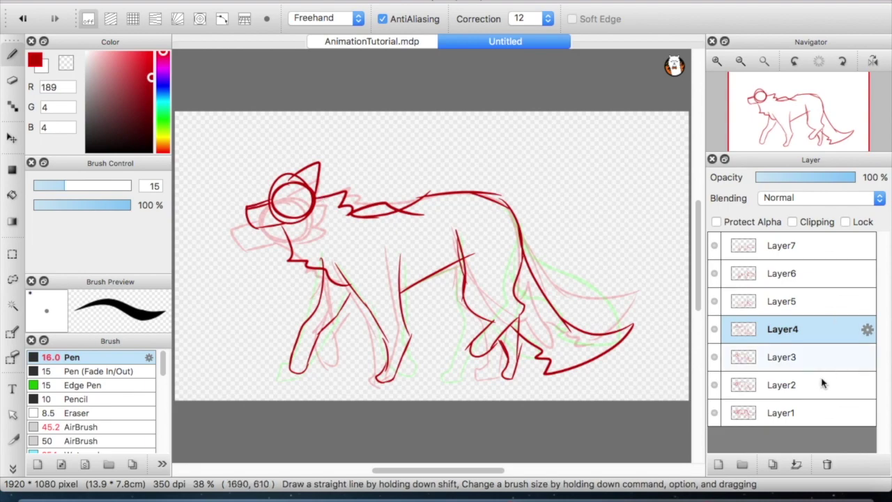
Step through the frames from Layer1 to Layer4 to check how the head rises.
click(807, 411)
click(803, 385)
click(796, 358)
click(797, 339)
Draw the head with muzzle and ear, the chest fur, neck fur and back line on Layer5.
click(799, 301)
mouse_move(304, 177)
mouse_down()
mouse_move(320, 223)
mouse_move(276, 208)
mouse_up()
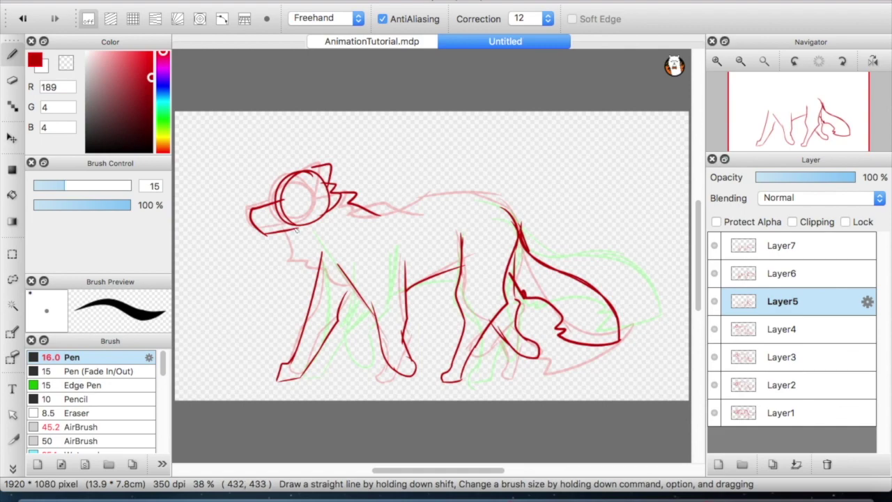
mouse_move(379, 213)
mouse_down()
mouse_move(439, 189)
mouse_move(416, 204)
mouse_move(492, 219)
mouse_move(462, 200)
mouse_move(517, 221)
mouse_up()
Step through the frames from Layer1 to Layer5 to check the head and back motion.
click(786, 412)
click(786, 385)
click(786, 358)
click(790, 331)
click(796, 310)
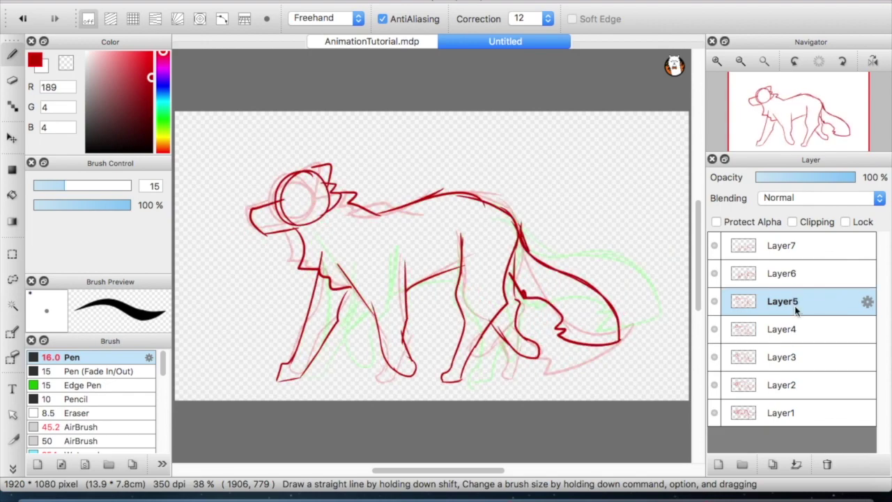
Compare Layer1 and Layer5, and draw a slightly lower head with muzzle, neck and back line on Layer6.
click(795, 278)
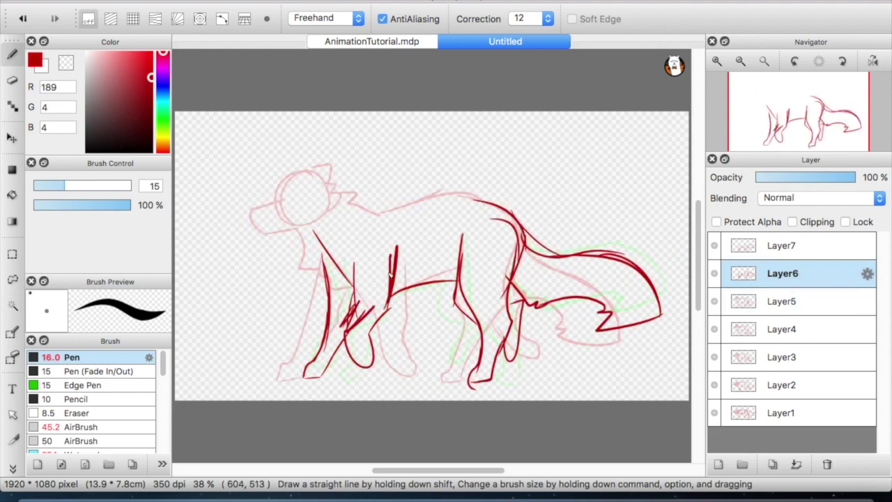
click(779, 413)
click(783, 296)
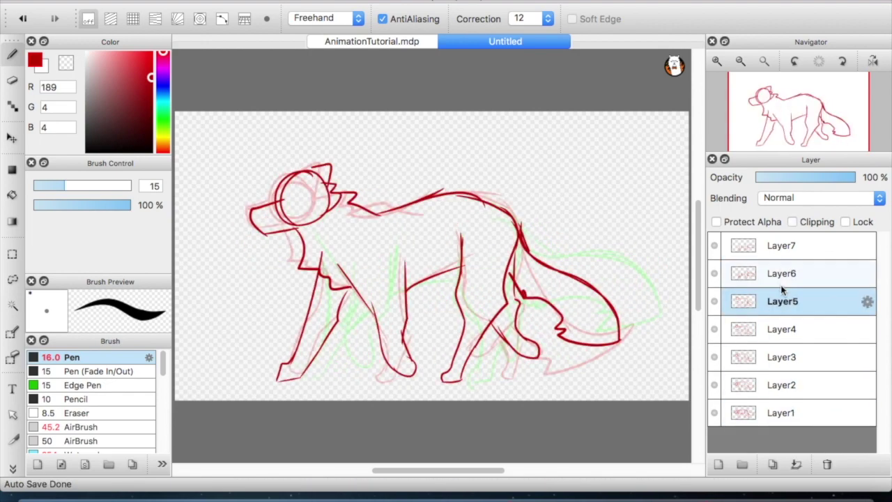
click(782, 281)
drag(310, 197, 322, 227)
mouse_move(283, 225)
mouse_down()
mouse_move(257, 245)
mouse_move(314, 234)
mouse_up()
drag(298, 192, 438, 194)
Draw the head, neck and back line on Layer7.
click(780, 245)
mouse_move(328, 226)
mouse_down()
mouse_move(293, 250)
mouse_move(307, 258)
mouse_move(265, 270)
mouse_move(361, 213)
mouse_up()
drag(361, 213, 516, 219)
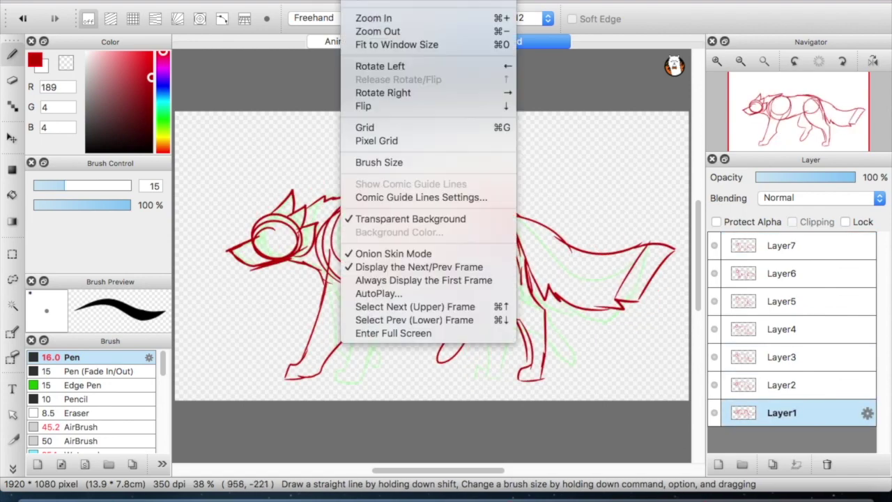
Preview the walk animation at 8 fps and step through the frame layers to examine the head movement.
click(397, 293)
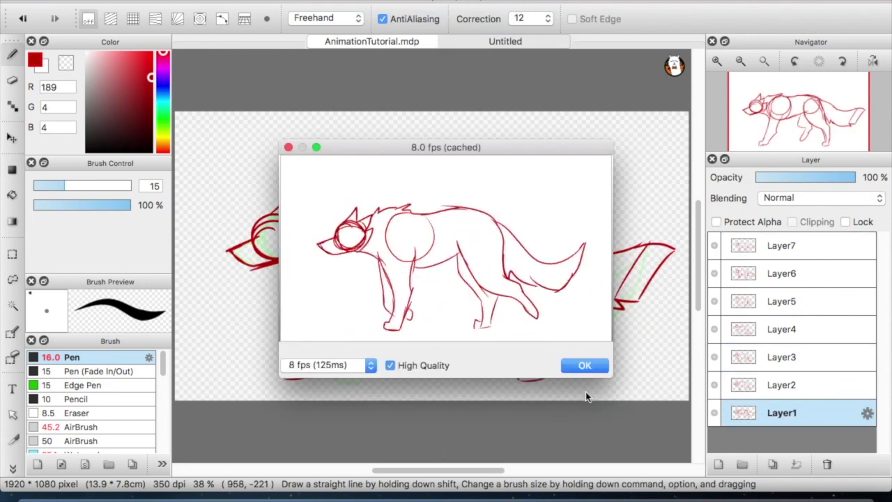
click(586, 367)
click(773, 245)
click(777, 274)
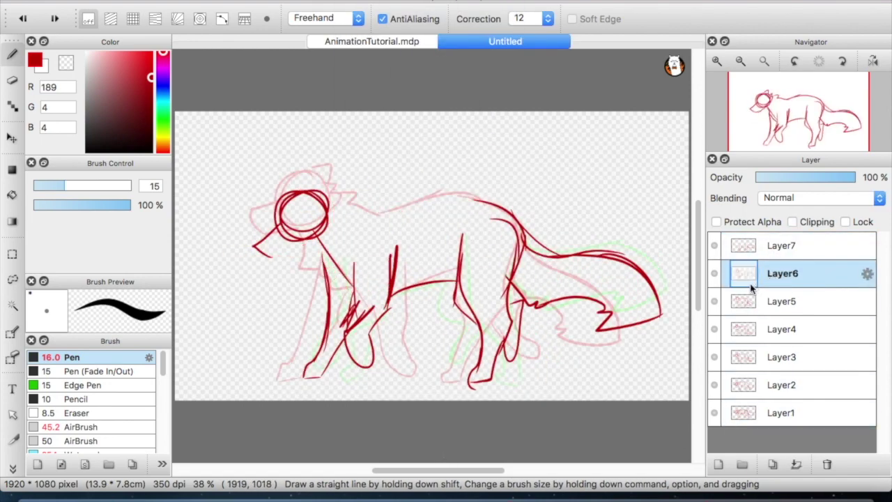
click(766, 300)
click(789, 380)
click(352, 0)
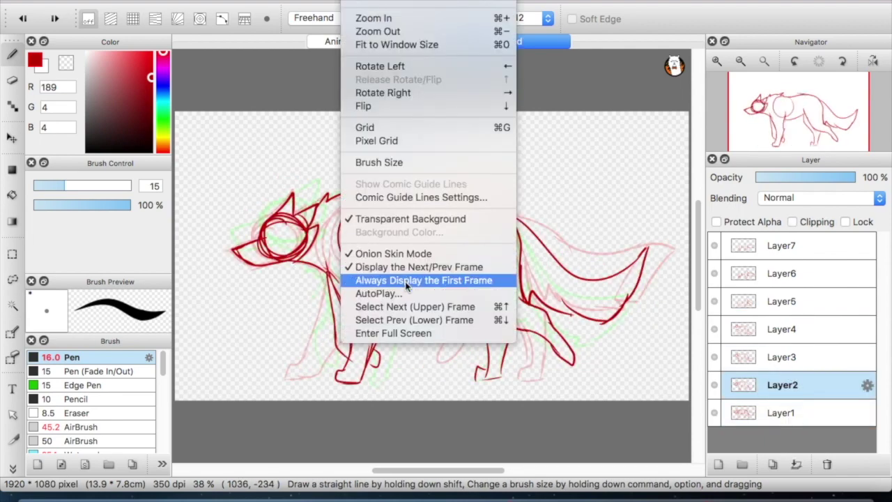
click(404, 293)
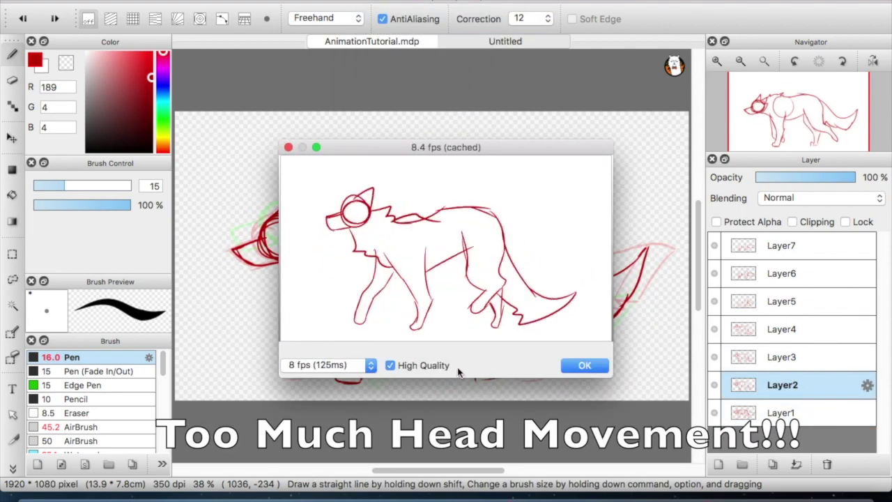
click(582, 367)
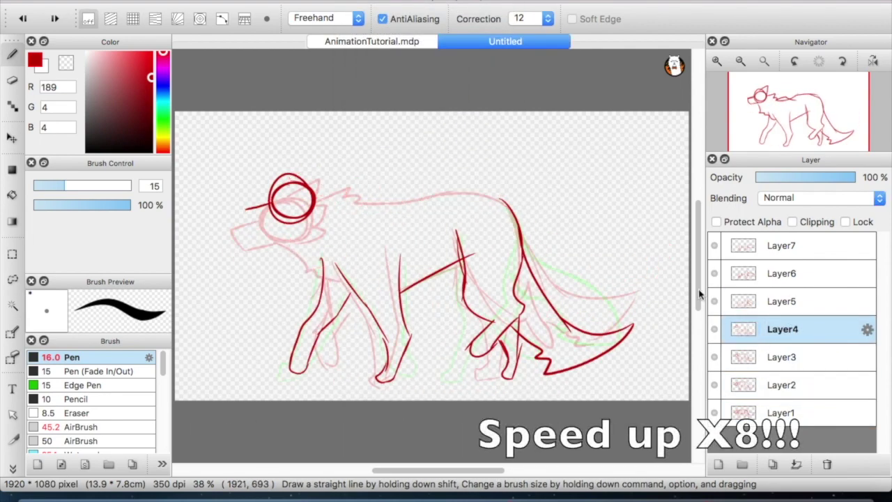
Write the text note "The Head shouldn't 'Bob' that much" above the wolf.
click(269, 169)
text(The Head shouldn't 'Bob)
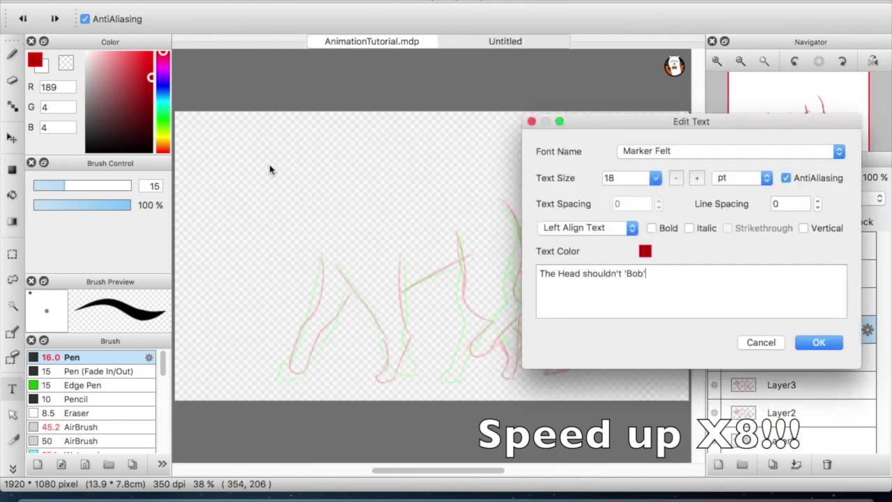
text( that much)
drag(689, 122, 545, 239)
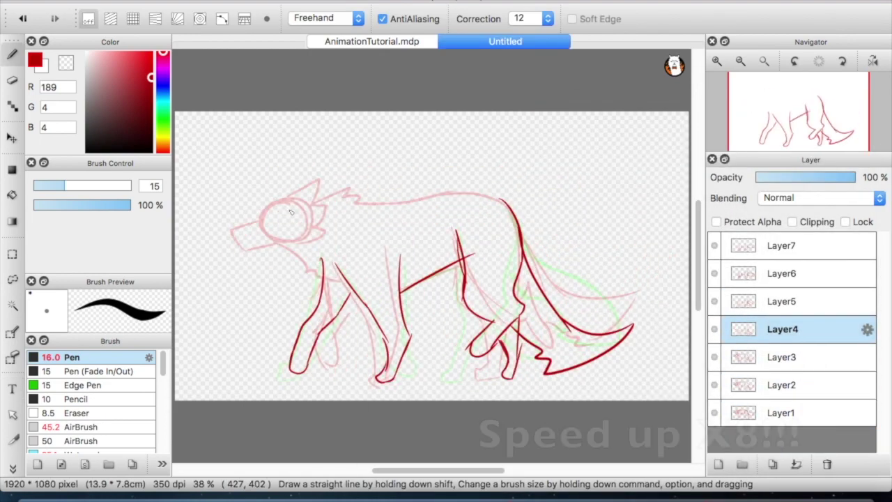
Redraw the head on Layer4 in a lower position with muzzle, ear, neck fur and back line.
drag(292, 209, 304, 213)
drag(269, 224, 284, 245)
drag(301, 195, 326, 208)
drag(348, 199, 528, 202)
Redraw the head, muzzle, chest fur, neck fur and back line on Layer5 with less vertical movement.
click(781, 301)
drag(293, 219, 298, 218)
drag(284, 259, 319, 256)
drag(310, 218, 488, 198)
Compare the neighbouring frames and redraw the head, muzzle, ear, neck fur and back line on Layer6.
click(788, 377)
click(786, 301)
click(786, 273)
drag(312, 246, 299, 217)
drag(272, 239, 277, 266)
drag(270, 203, 341, 197)
drag(342, 198, 502, 204)
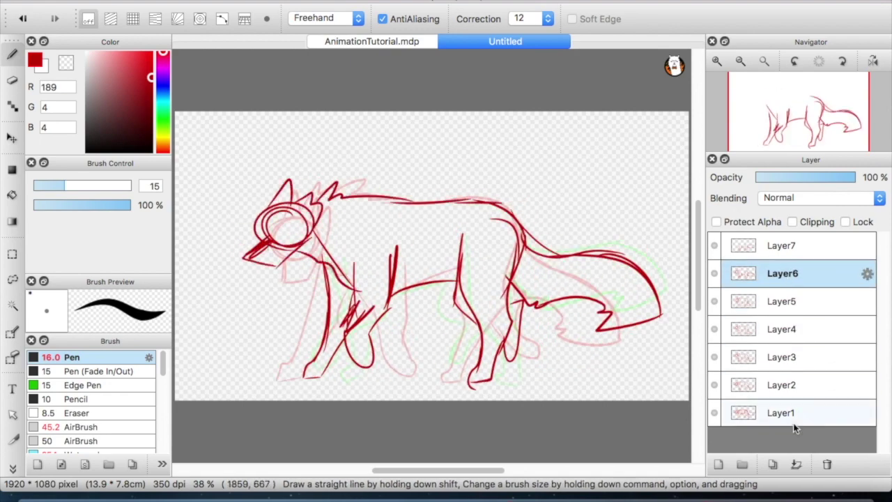
Compare Layer4 and Layer2, and redraw the head with muzzle, ear, neck fur and back line on Layer7.
click(781, 329)
click(782, 245)
click(781, 390)
click(778, 251)
drag(292, 213, 307, 217)
drag(270, 242, 299, 260)
drag(292, 211, 349, 209)
drag(374, 212, 535, 224)
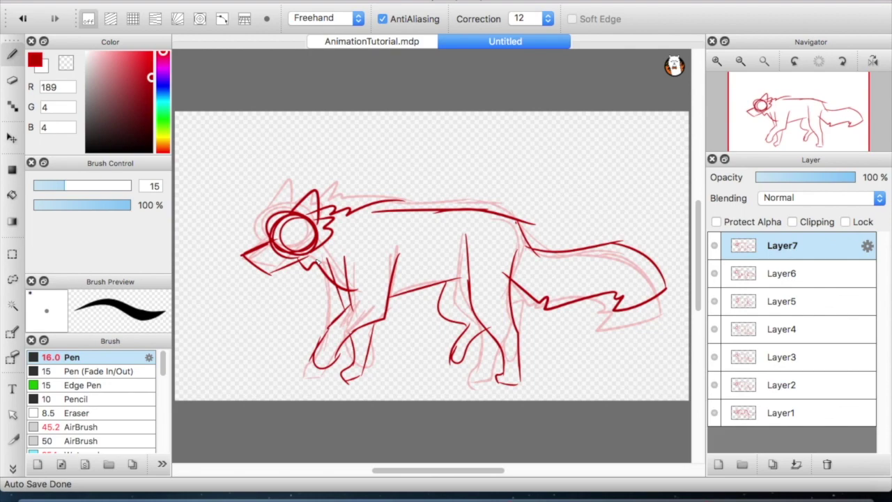
Preview the animation to check the redrawn heads.
click(348, 2)
click(412, 295)
click(595, 390)
Erase the faulty head lines on Layer5 and redraw the muzzle, cheek fur and chest fur.
click(781, 329)
click(781, 301)
key(e)
click(74, 186)
mouse_move(282, 286)
mouse_down()
mouse_move(306, 279)
mouse_move(327, 250)
mouse_move(313, 205)
mouse_up()
key(b)
drag(271, 243, 243, 258)
drag(243, 257, 298, 260)
drag(321, 206, 316, 240)
drag(304, 262, 347, 287)
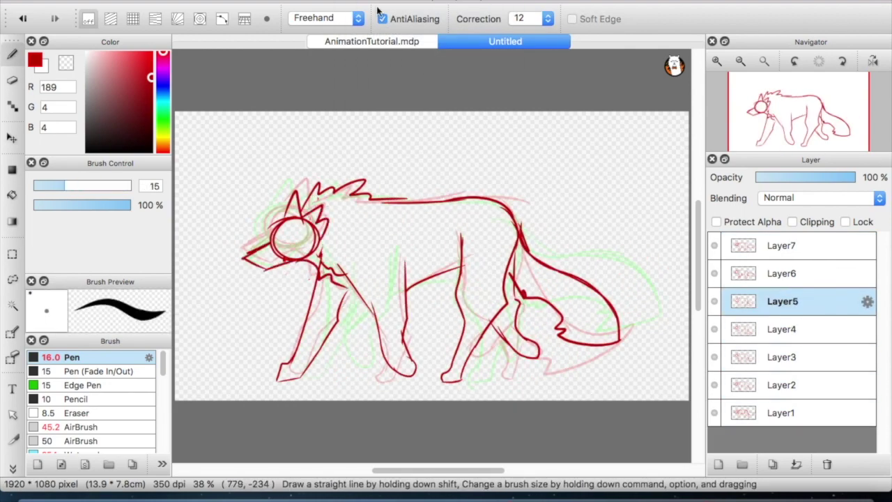
Preview the animation again and step through Layer4, Layer5, Layer1, Layer2 and Layer3 to compare the poses.
click(349, 2)
click(411, 295)
click(585, 364)
click(781, 329)
click(781, 301)
click(783, 412)
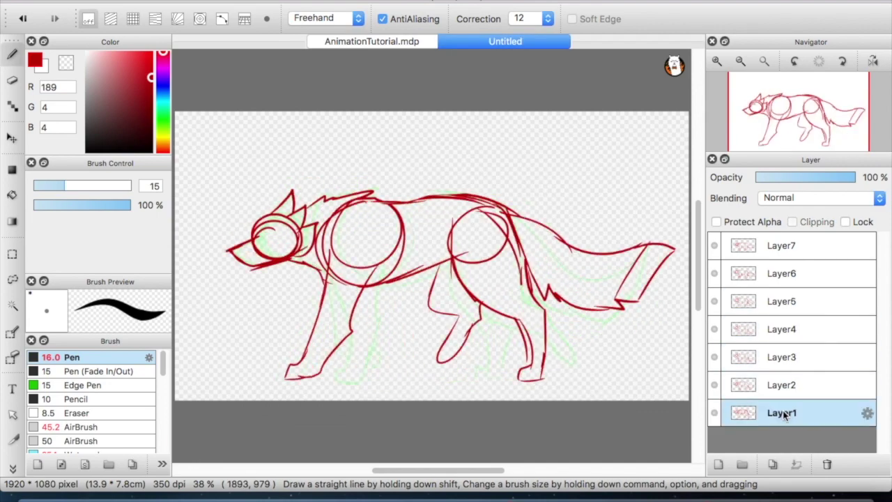
click(776, 385)
click(780, 357)
On Layer1, replace the planted front paw with a rounded one and draw the second front leg with its paw.
click(774, 411)
key(e)
key(b)
drag(291, 373, 338, 348)
drag(370, 288, 333, 372)
Preview the animation to check the corrected front legs.
click(349, 2)
click(412, 294)
click(585, 365)
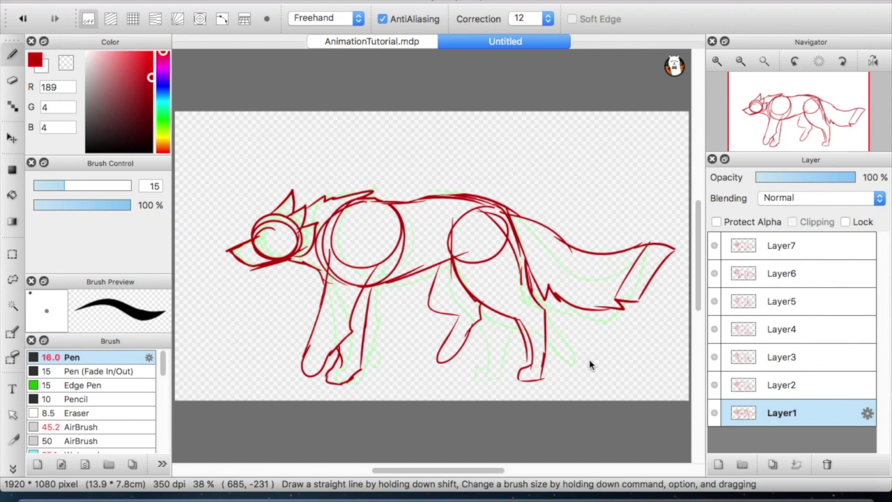
Save the drawing to the Desktop as WalkCycle in FireAlpaca (*.mdp) format.
click(122, 9)
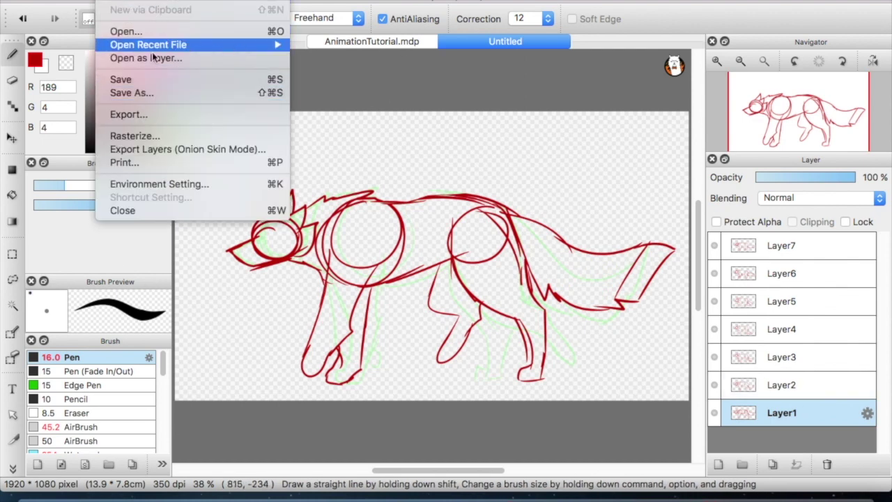
click(131, 80)
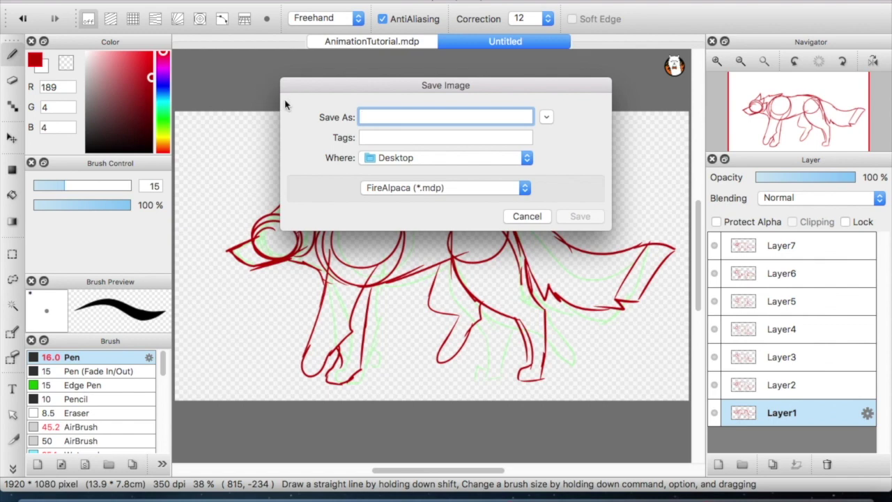
text(WalkCycle)
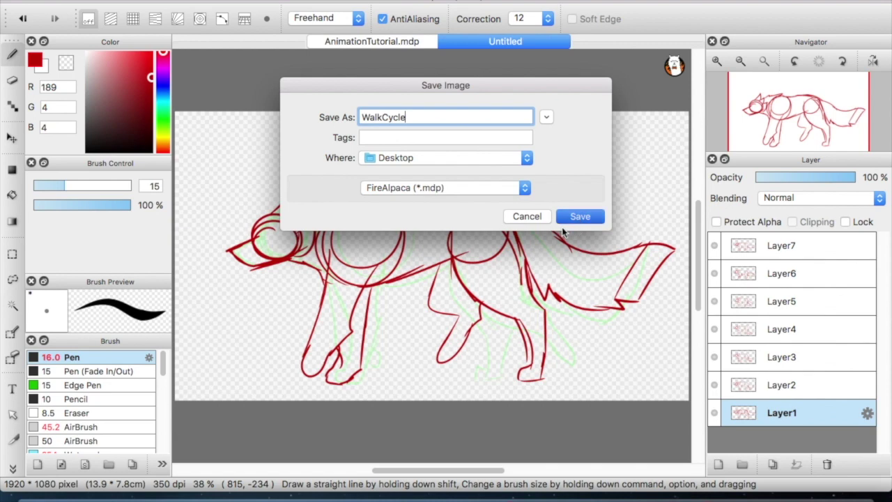
key(Return)
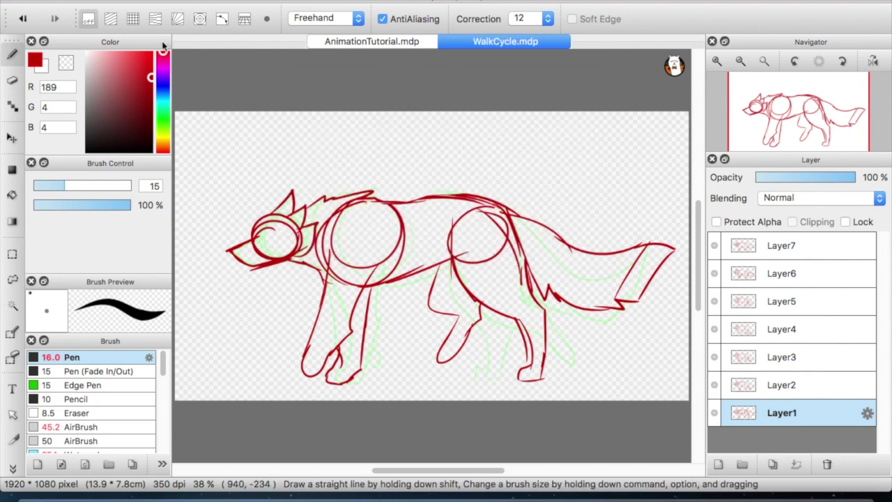
Set the pen to black with size 8 and add a new layer above Layer1 for line art.
click(121, 150)
double_click(149, 185)
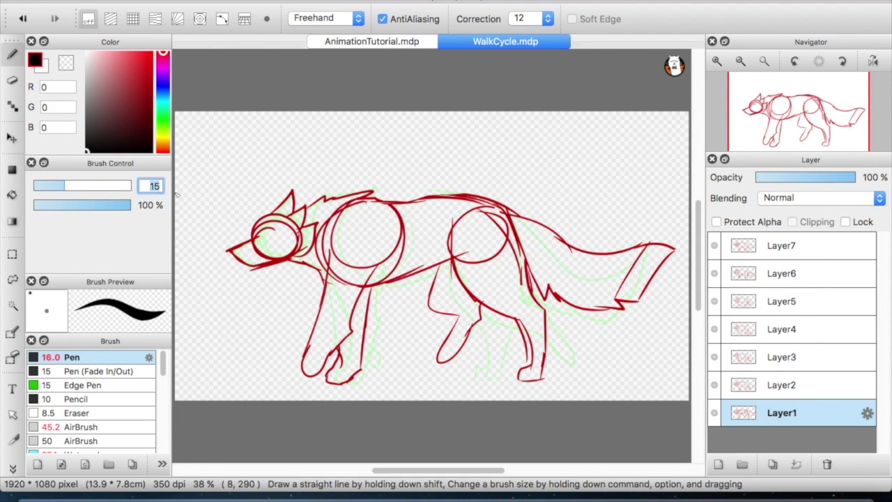
text(8)
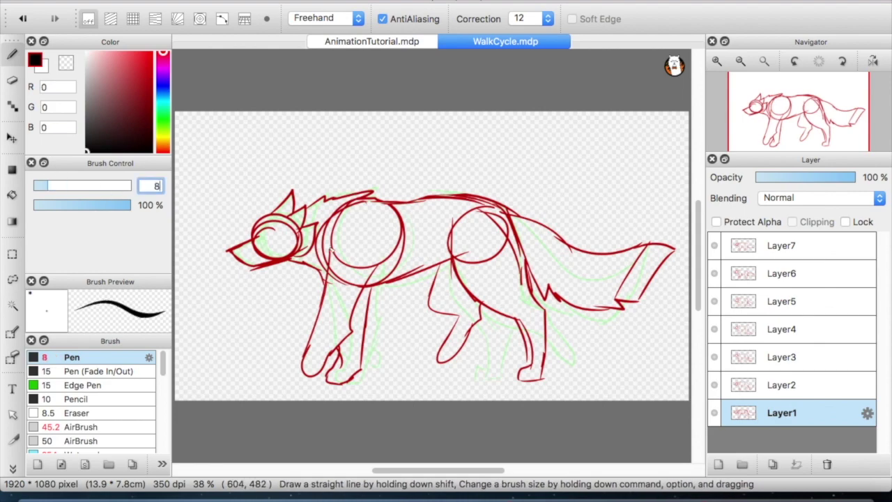
click(714, 464)
Ink the forehead fur tufts, the muzzle bridge and the front of the snout on Layer8.
key(super+Up)
key(super+Up)
key(super+Up)
key(super+Up)
key(super+Up)
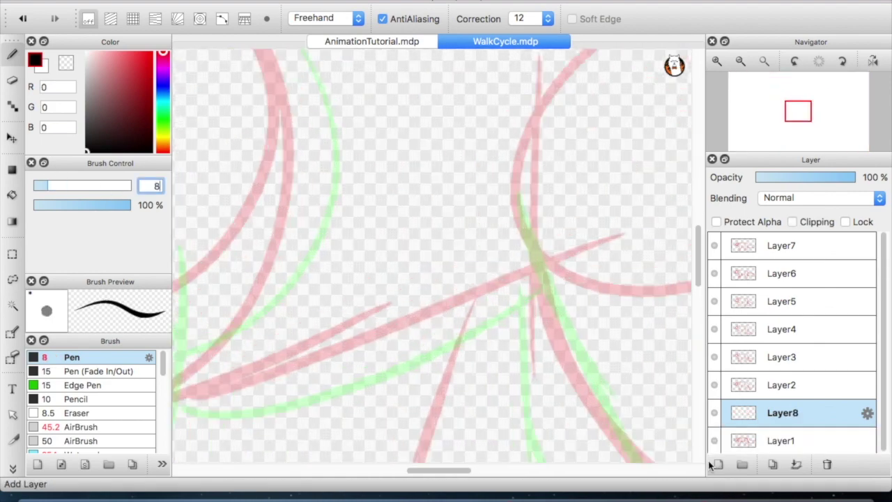
drag(273, 299, 690, 296)
key(super+z)
drag(282, 303, 701, 311)
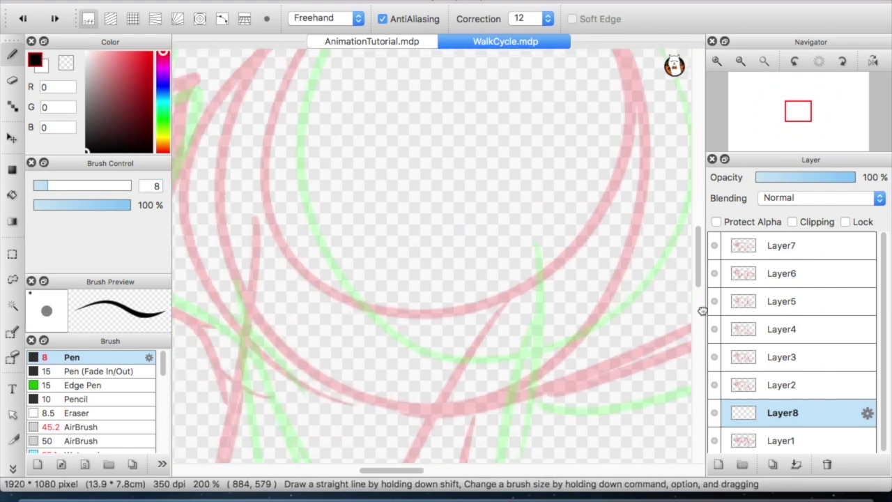
drag(334, 320, 655, 342)
drag(467, 320, 580, 400)
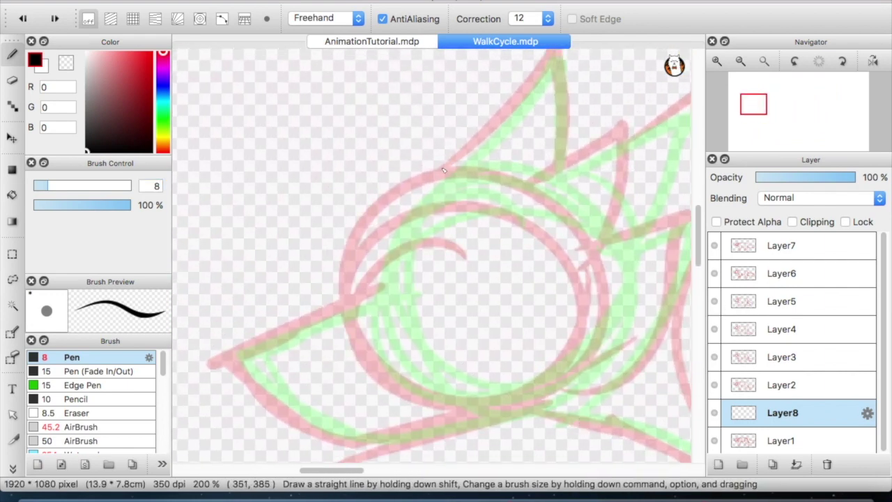
scroll(453, 166, down, 2)
drag(508, 310, 454, 302)
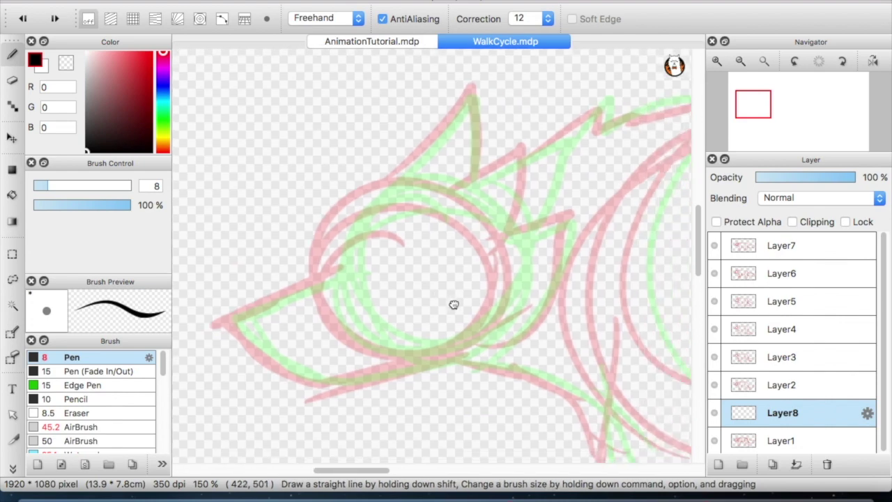
mouse_move(386, 183)
mouse_down()
mouse_move(358, 172)
mouse_move(337, 180)
mouse_move(348, 195)
mouse_move(318, 198)
mouse_move(319, 233)
mouse_up()
drag(318, 277, 316, 277)
mouse_move(311, 291)
mouse_down()
mouse_move(318, 232)
mouse_move(241, 255)
mouse_move(268, 299)
mouse_up()
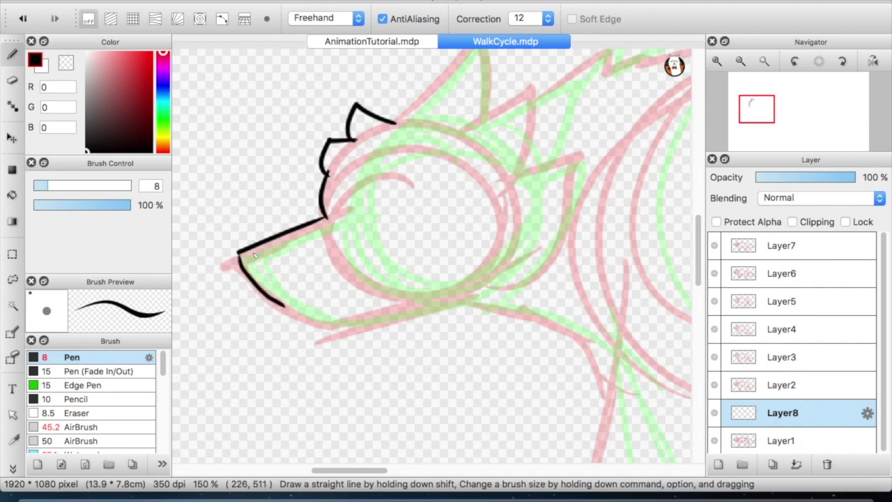
Ink the nose, the mouth line and the lower jaw on Layer8.
drag(255, 250, 273, 298)
mouse_move(328, 307)
mouse_down()
mouse_move(349, 298)
mouse_move(332, 311)
mouse_move(355, 336)
mouse_up()
key(super+z)
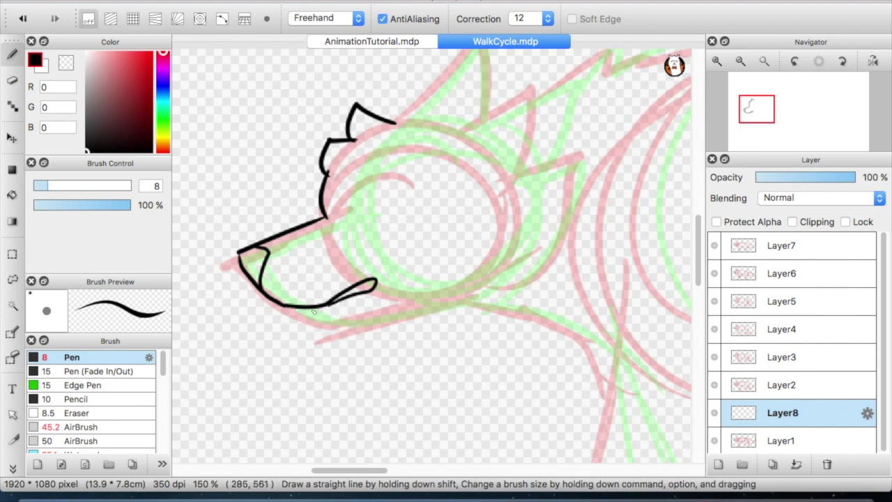
drag(299, 311, 369, 327)
Ink the pointed ear with its second edge line, the cheek fur and the rest of the jaw line.
mouse_move(430, 303)
mouse_down()
mouse_move(488, 283)
mouse_move(424, 411)
mouse_up()
mouse_move(343, 261)
mouse_down()
mouse_move(423, 161)
mouse_move(426, 261)
mouse_up()
mouse_move(442, 297)
mouse_down()
mouse_move(365, 239)
mouse_move(356, 301)
mouse_move(383, 289)
mouse_move(463, 306)
mouse_move(345, 392)
mouse_up()
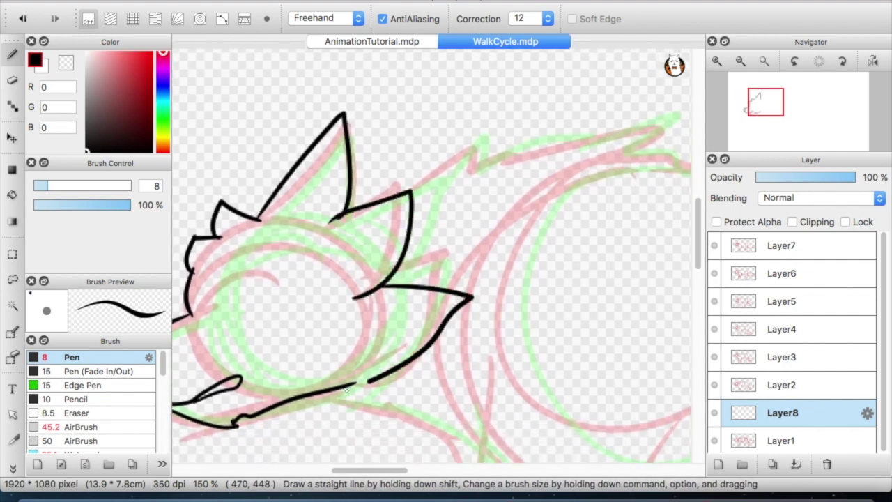
drag(382, 212, 363, 329)
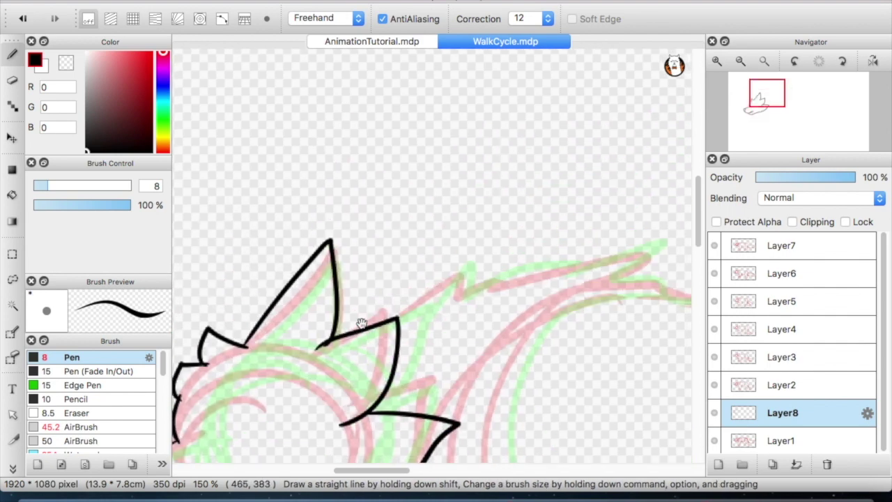
drag(332, 241, 357, 323)
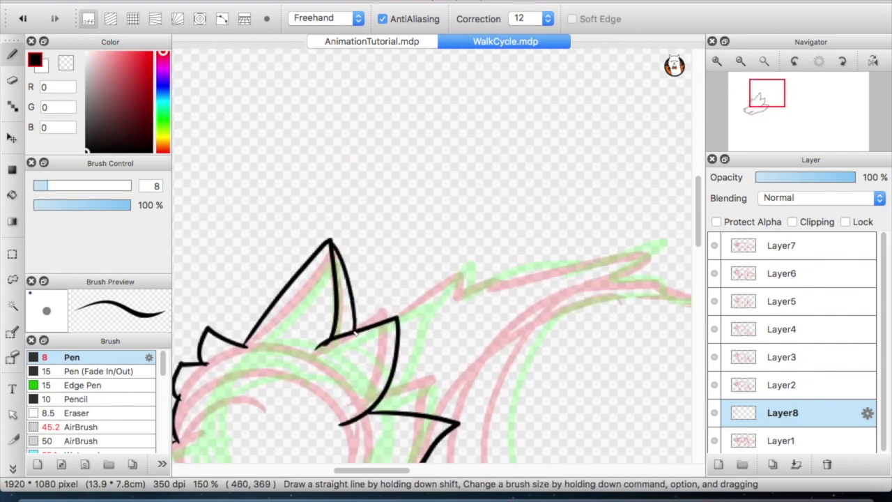
Ink the slanted eye and a small oval brow mark above it on the wolf's face.
drag(290, 383, 402, 244)
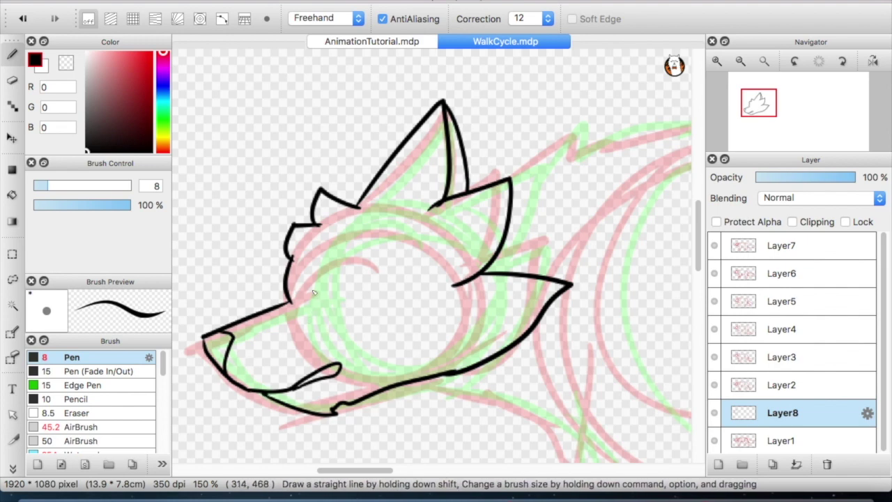
drag(312, 287, 362, 250)
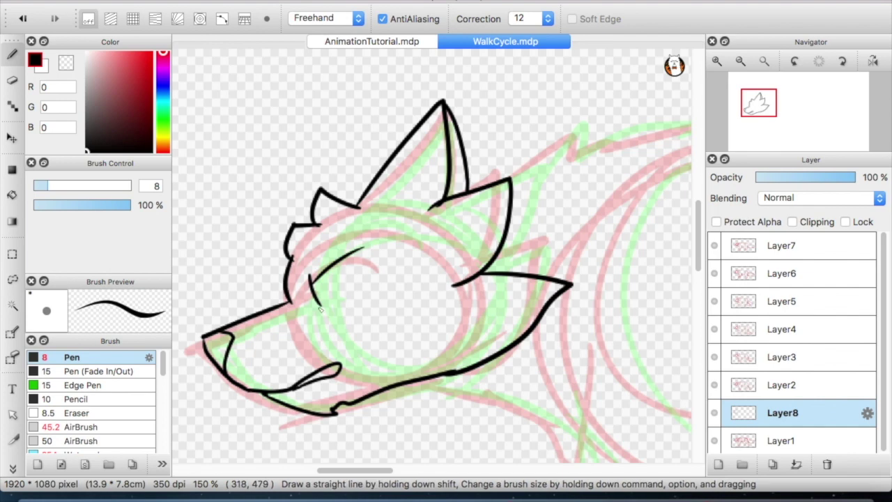
drag(320, 309, 362, 251)
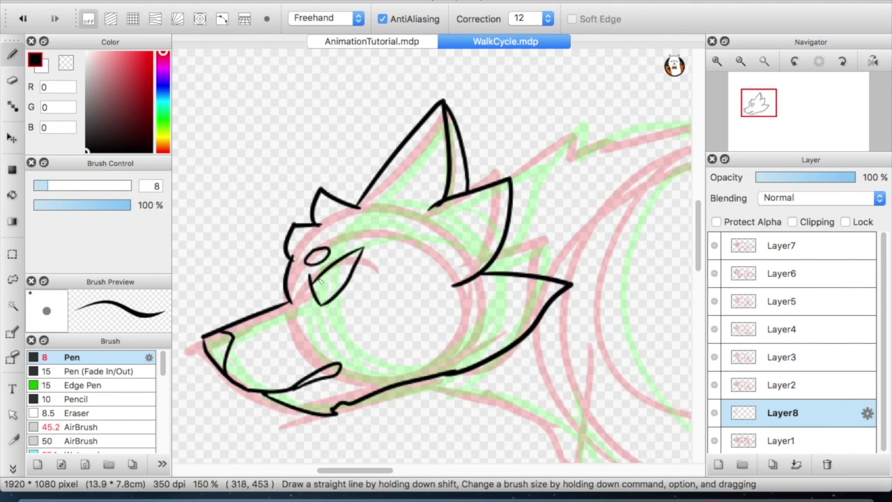
drag(418, 183, 384, 239)
key(super+0)
Duplicate the inked head layer, place the copy above Layer3, and transform it to fit that frame's head sketch.
click(772, 464)
drag(781, 413, 781, 349)
key(super+t)
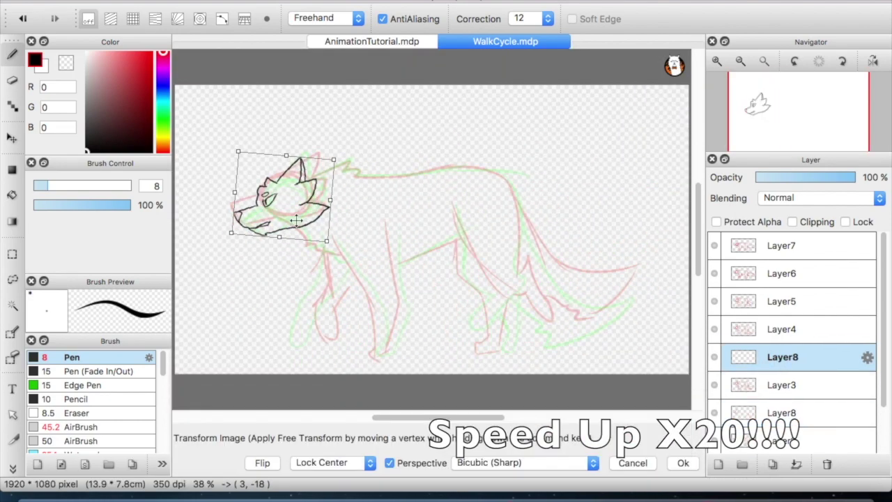
key(Return)
Place further copies of the inked head above the higher frame layers and transform them to match their head sketches.
scroll(793, 327, down, 2)
click(793, 328)
click(789, 304)
key(super+t)
key(Return)
click(772, 464)
key(super+t)
drag(774, 299, 783, 265)
key(Return)
On the Layer8 above Layer1, ink the wolf's neck, chest and front leg lines.
click(790, 359)
scroll(790, 359, down, 3)
click(783, 411)
scroll(376, 320, up, 3)
drag(331, 197, 318, 454)
drag(322, 453, 408, 352)
scroll(411, 341, up, 4)
drag(387, 267, 499, 231)
Ink the remaining leg, belly, back and hindquarter lines of the first frame over the red sketch.
scroll(501, 233, down, 5)
drag(321, 221, 372, 297)
drag(408, 95, 374, 297)
scroll(436, 281, right, 5)
mouse_move(271, 113)
mouse_down()
mouse_move(276, 183)
mouse_move(441, 348)
mouse_up()
scroll(418, 313, up, 2)
drag(362, 226, 389, 322)
scroll(388, 322, left, 5)
drag(434, 169, 519, 377)
Ink the tail of the first frame with its jagged underside fur and a tail-tip marking line.
scroll(519, 377, right, 5)
drag(213, 159, 662, 255)
drag(661, 255, 339, 372)
drag(265, 295, 338, 372)
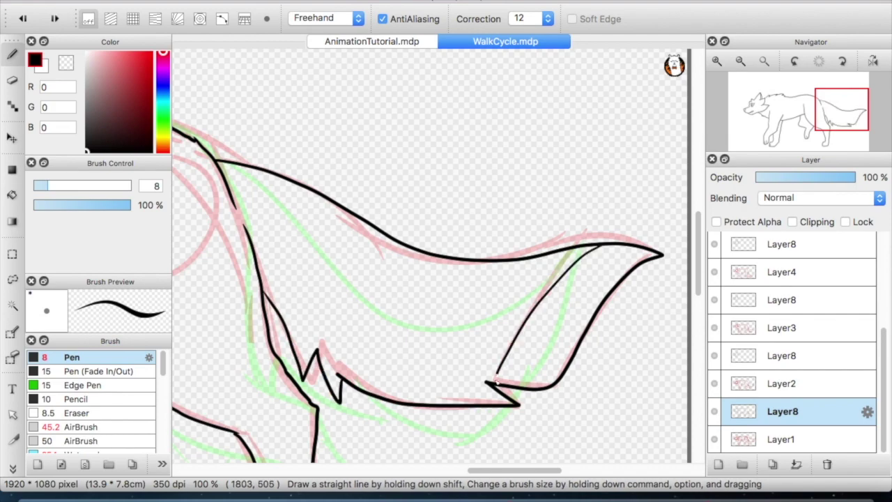
Add a new layer and draw a straight horizontal ground line in black across the canvas beneath the wolf's paws.
key(super+0)
click(781, 356)
scroll(336, 379, up, 3)
click(773, 416)
key(super+0)
click(718, 464)
click(132, 19)
drag(689, 381, 175, 382)
click(87, 19)
Move the ground line layer above the second frame's Layer8 and ink that frame's neck, chest and front legs.
scroll(787, 399, down, 1)
drag(772, 387, 772, 327)
click(781, 356)
scroll(320, 385, up, 4)
drag(430, 306, 474, 372)
click(794, 411)
click(801, 356)
mouse_move(373, 99)
mouse_down()
mouse_move(401, 300)
mouse_move(446, 388)
mouse_up()
scroll(401, 299, up, 5)
drag(322, 237, 380, 199)
click(794, 412)
click(794, 355)
Ink the second frame's belly, back, hind legs and tail with its jagged underside fur over the red sketch.
scroll(418, 279, right, 6)
drag(175, 116, 443, 258)
drag(327, 162, 578, 413)
drag(514, 135, 645, 411)
drag(570, 264, 531, 314)
drag(421, 418, 531, 255)
drag(562, 261, 522, 388)
drag(599, 70, 362, 261)
drag(254, 140, 612, 250)
drag(611, 250, 355, 391)
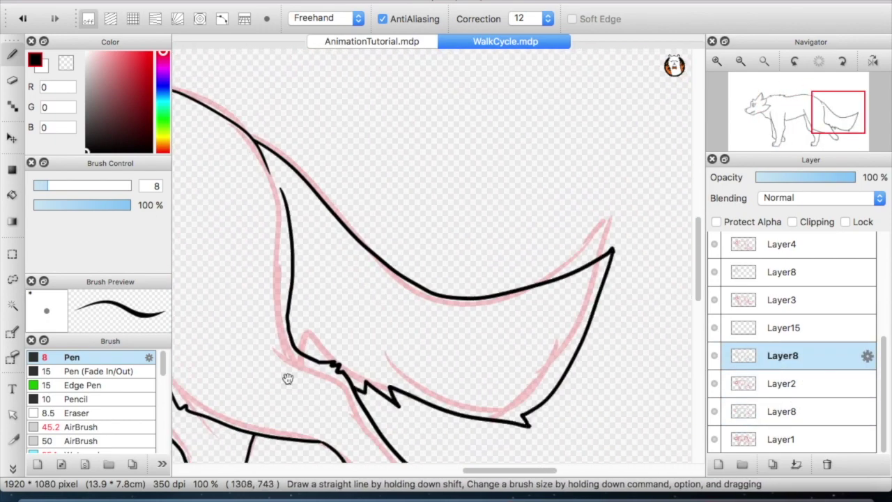
Move the ground line layer above the Layer8 over Layer3 and ink the third frame's neck, chest and front leg lines.
scroll(287, 378, down, 4)
click(784, 412)
click(784, 357)
drag(780, 328, 776, 276)
click(781, 299)
scroll(416, 300, up, 4)
drag(321, 270, 425, 249)
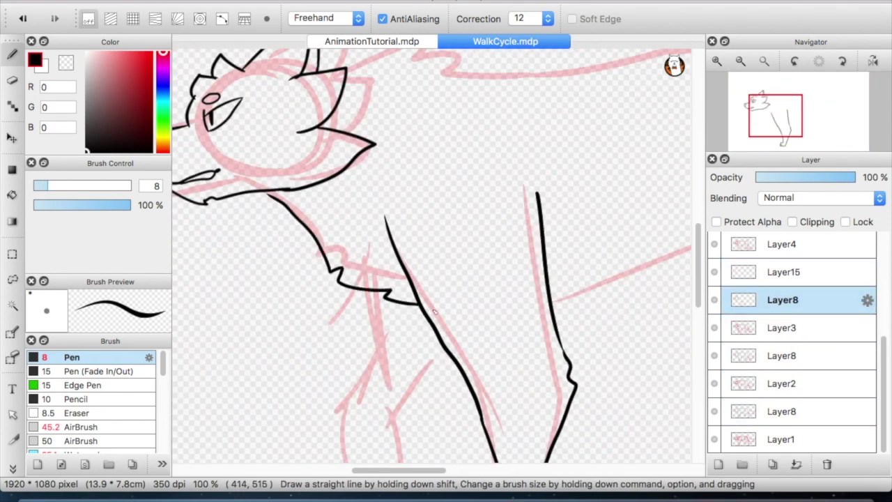
Ink the third frame's remaining leg and body lines, comparing them with the second frame's ink layer.
drag(592, 174, 273, 381)
drag(212, 183, 558, 246)
click(785, 356)
click(784, 299)
drag(417, 367, 436, 230)
click(788, 355)
click(788, 301)
drag(535, 196, 546, 341)
drag(474, 368, 495, 339)
Erase a stray part of the linework on the ink layer and redraw short lines with the Pen brush.
click(781, 244)
click(782, 304)
key(e)
drag(446, 293, 435, 411)
key(b)
drag(289, 264, 299, 293)
drag(314, 270, 334, 269)
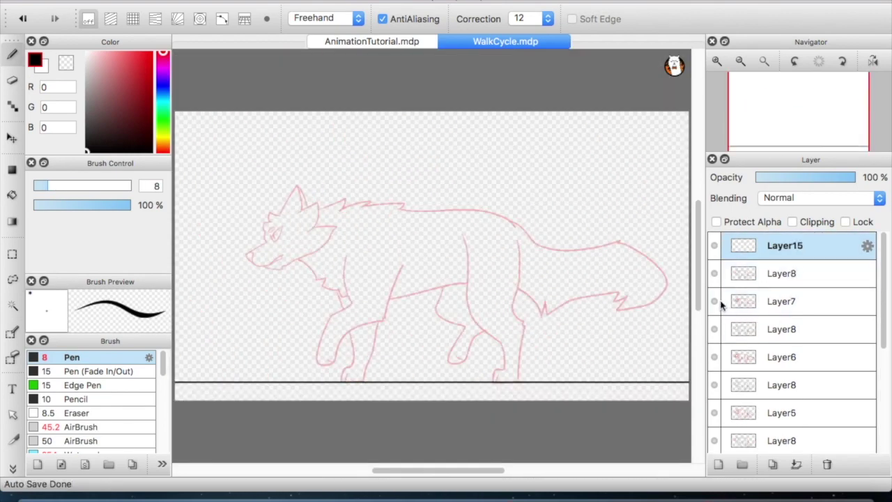
Combine Layer15, the Layer8 beneath it and Layer7 in a folder.
shift+click(765, 297)
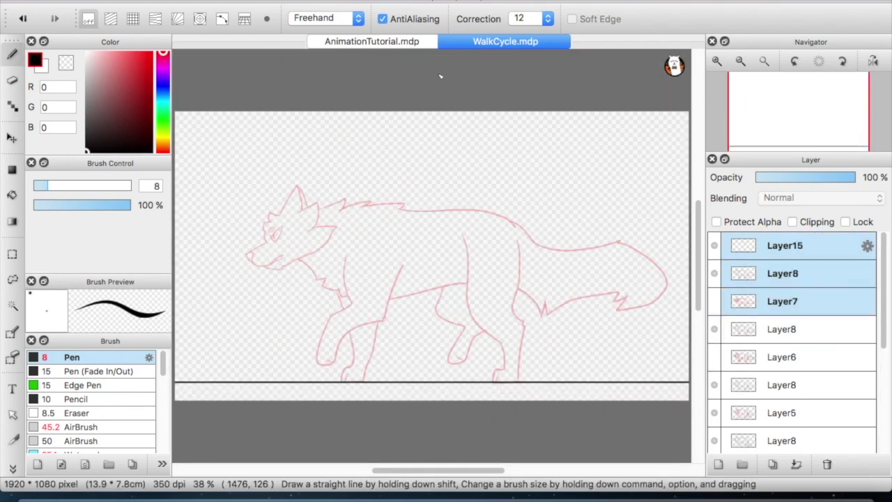
click(174, 1)
click(209, 106)
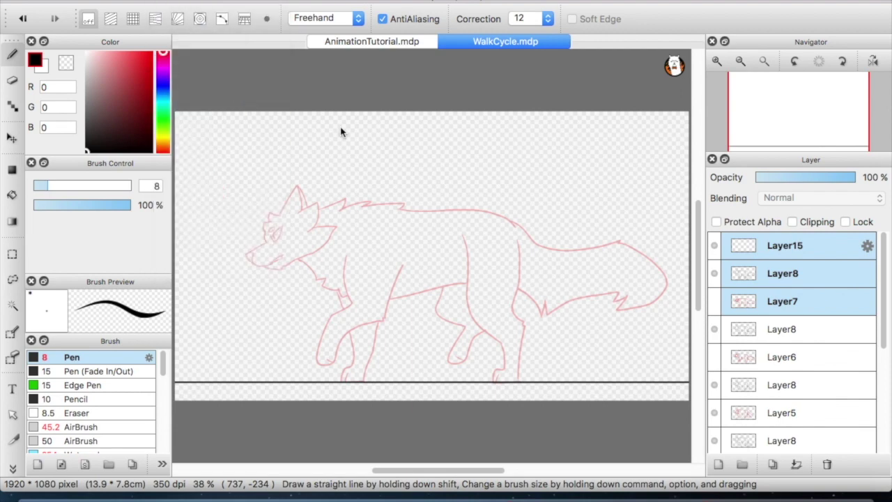
Combine Layer6 and the Layer8 above it in a collapsed folder, and select the Layer8 above Layer5.
click(758, 279)
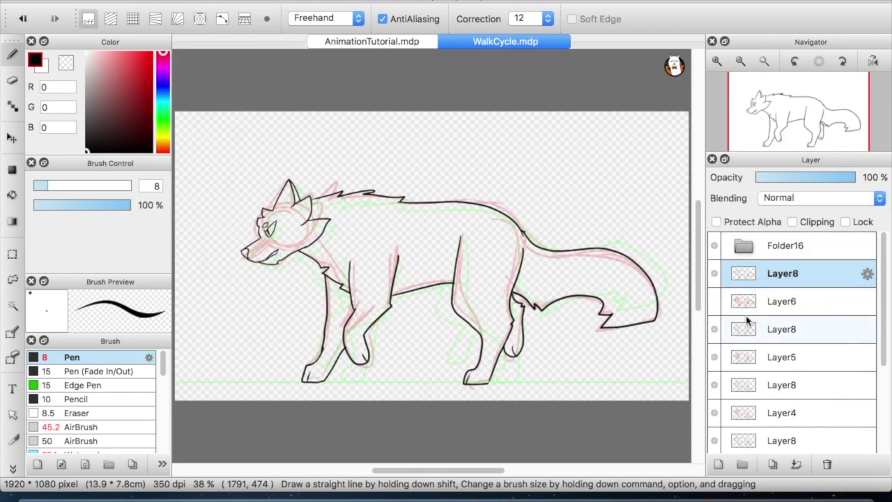
shift+click(758, 299)
click(171, 1)
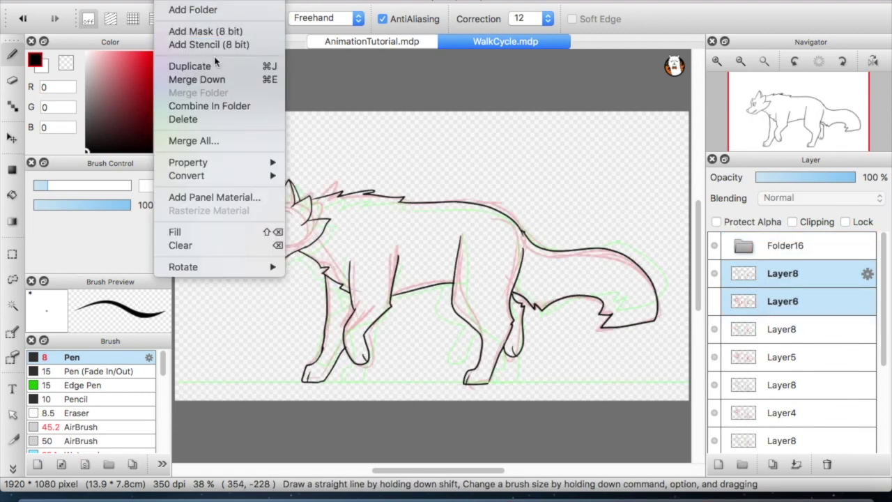
click(218, 105)
click(740, 274)
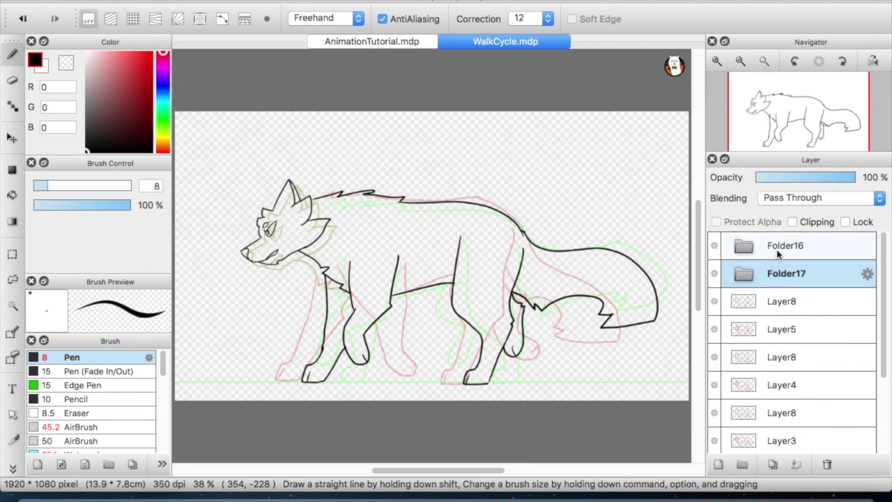
click(769, 304)
mouse_move(320, 122)
mouse_down()
mouse_move(332, 149)
mouse_move(336, 140)
mouse_move(353, 149)
mouse_move(377, 145)
mouse_up()
click(340, 120)
mouse_move(451, 141)
mouse_down()
mouse_move(483, 168)
mouse_move(497, 154)
mouse_move(519, 166)
mouse_up()
drag(554, 138, 563, 149)
key(super+z)
key(super+z)
key(super+z)
key(super+z)
key(super+z)
key(super+z)
key(super+z)
key(super+z)
key(super+z)
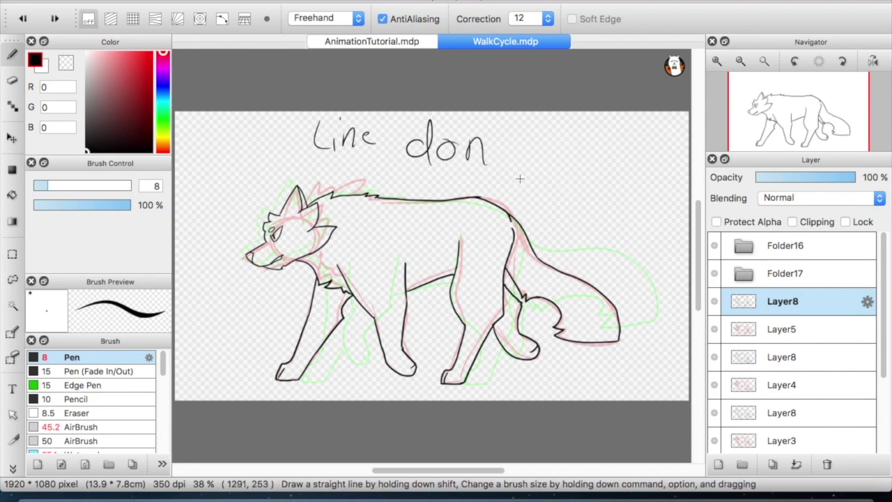
key(super+z)
key(super+z)
key(super+z)
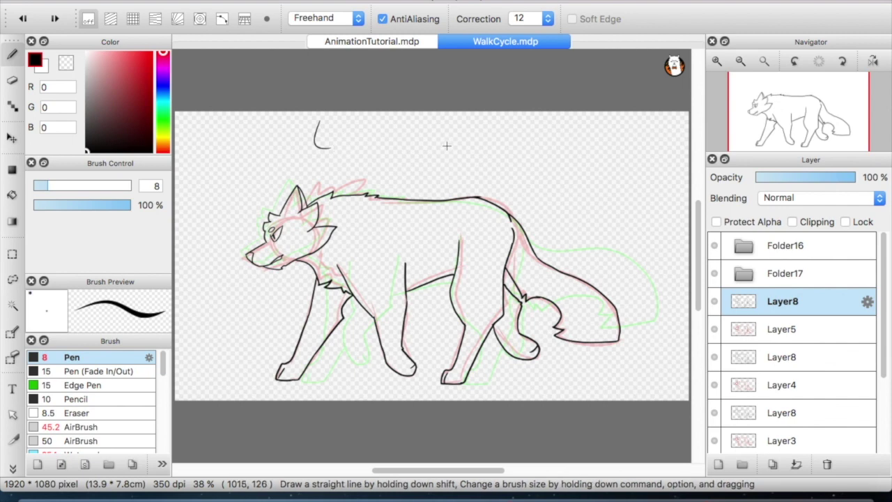
Combine Layer5 and the Layer8 above it in a folder and collapse the folder.
shift+click(754, 332)
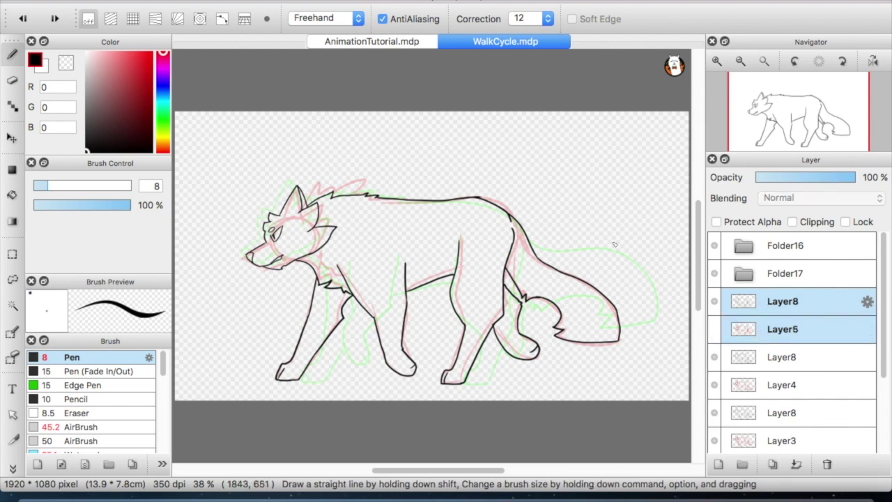
click(171, 1)
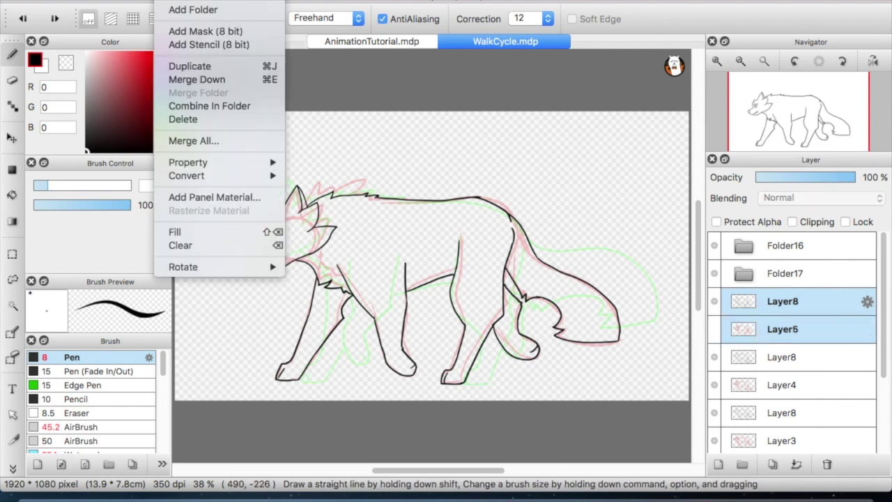
click(224, 106)
click(746, 304)
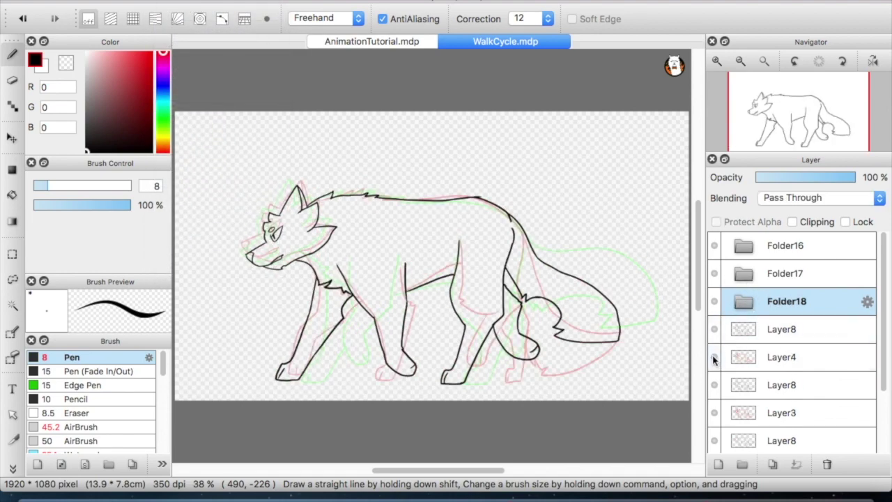
Combine Layer4 and the Layer8 above it in a folder and collapse the folder.
click(767, 329)
shift+click(766, 359)
click(185, 2)
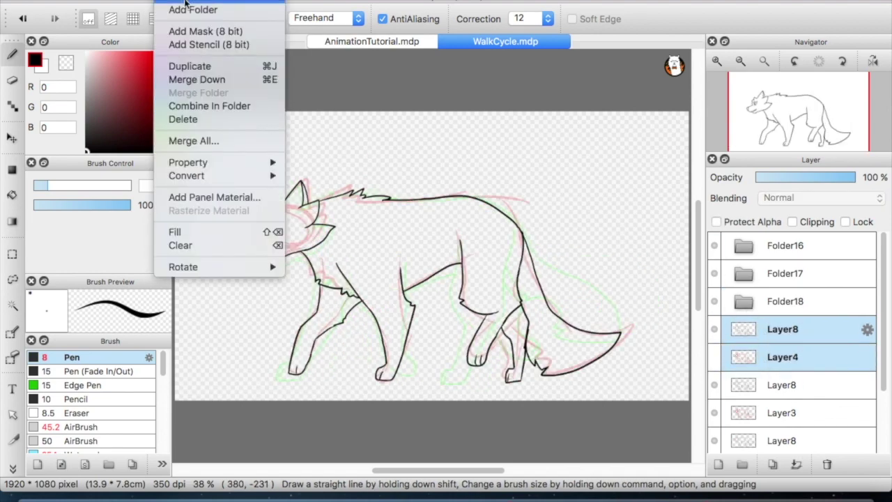
click(219, 105)
click(745, 328)
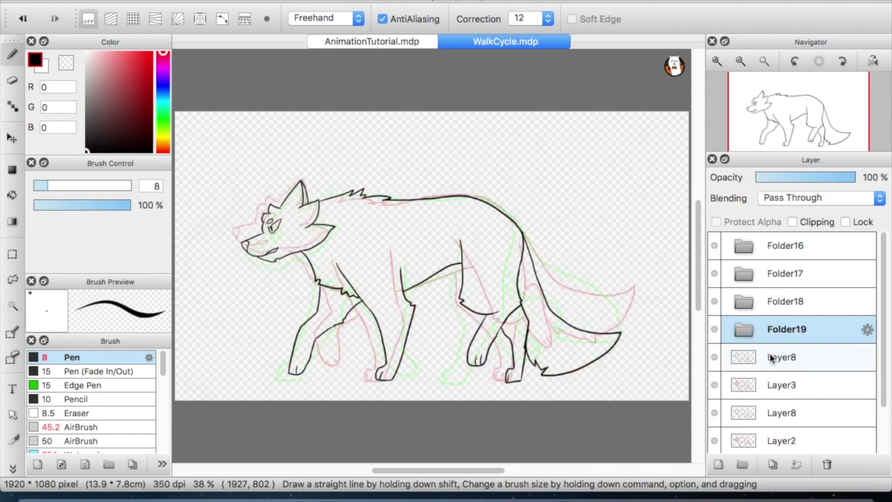
Combine Layer3 and the Layer8 above it in a folder and collapse the folder.
click(763, 358)
shift+click(763, 385)
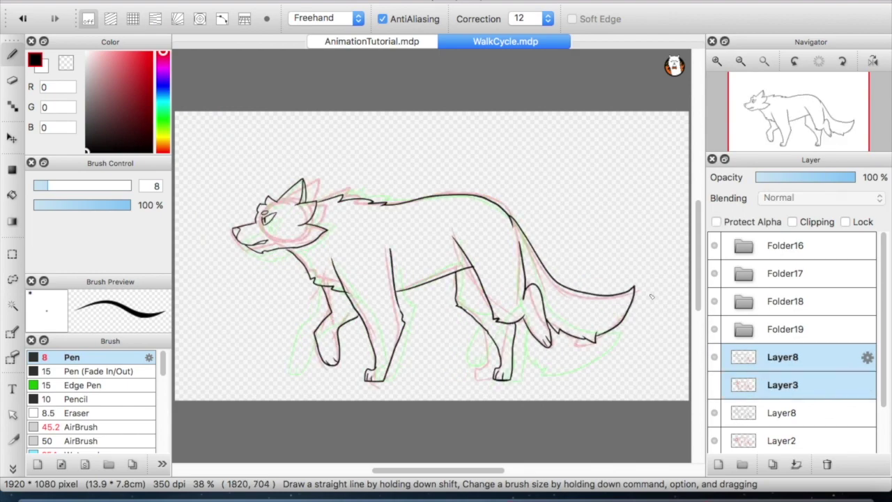
click(184, 1)
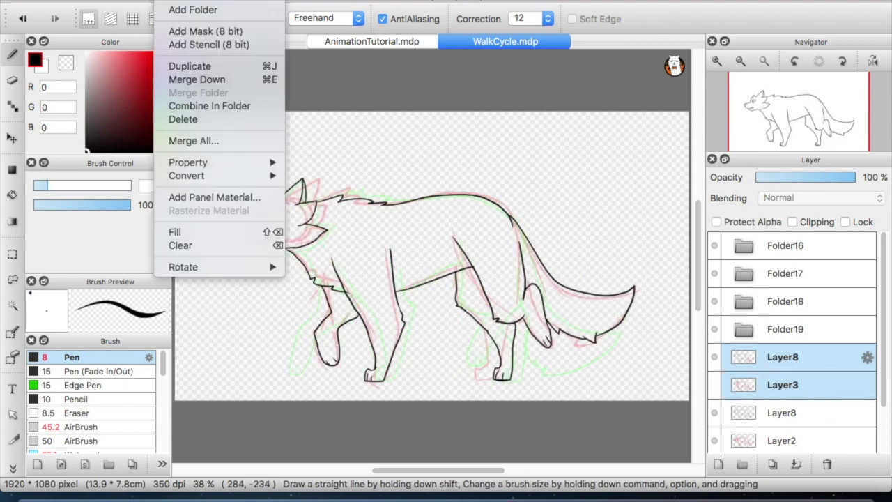
click(226, 105)
click(745, 357)
Combine Layer2 and the Layer8 above it in a folder and collapse the folder.
scroll(847, 377, down, 1)
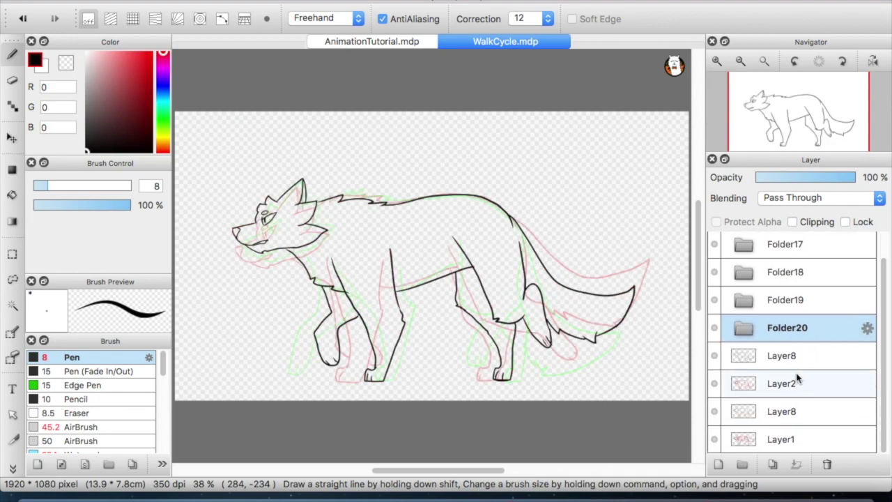
click(767, 355)
shift+click(766, 383)
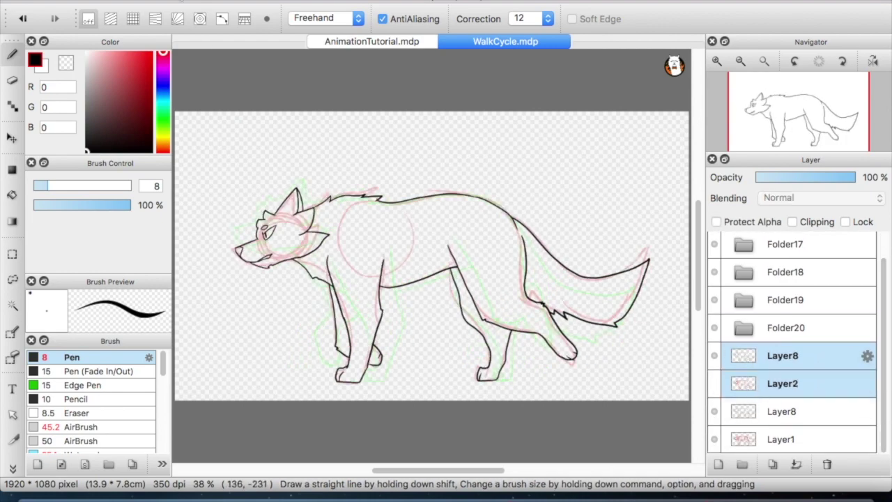
click(184, 1)
click(250, 105)
click(745, 356)
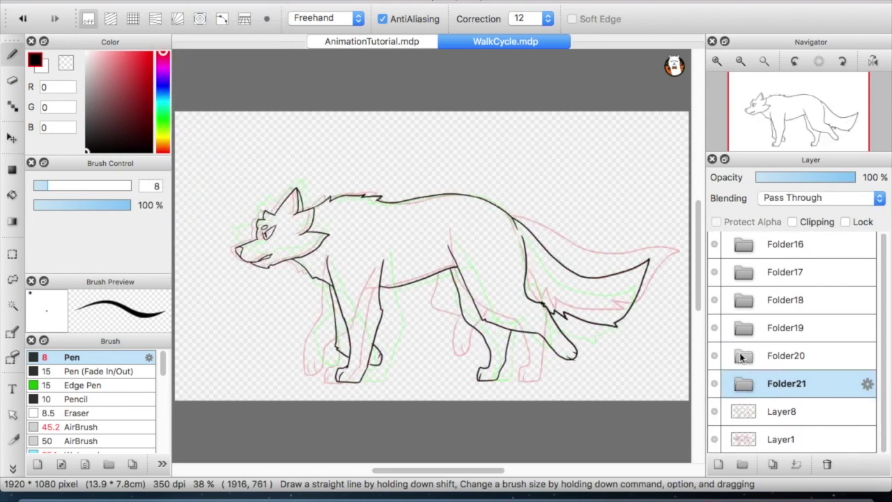
Combine Layer1 and the Layer8 above it in a folder and collapse the folder.
click(759, 411)
shift+click(760, 439)
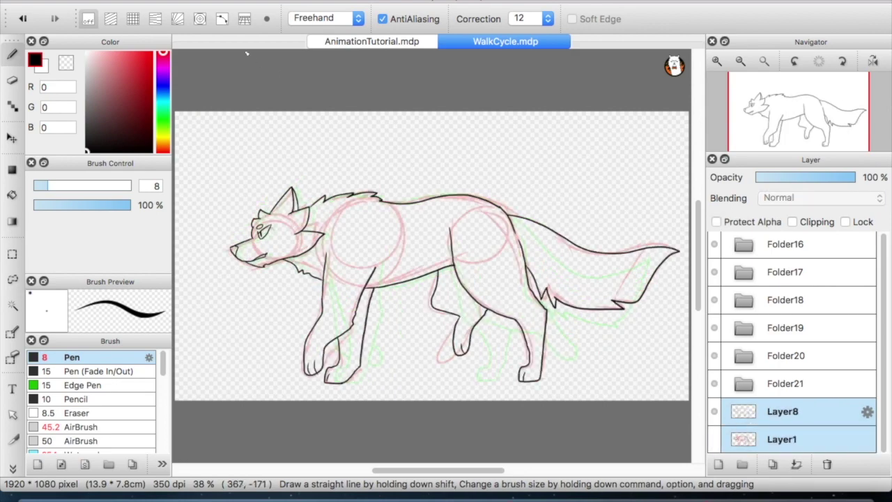
click(185, 1)
click(216, 105)
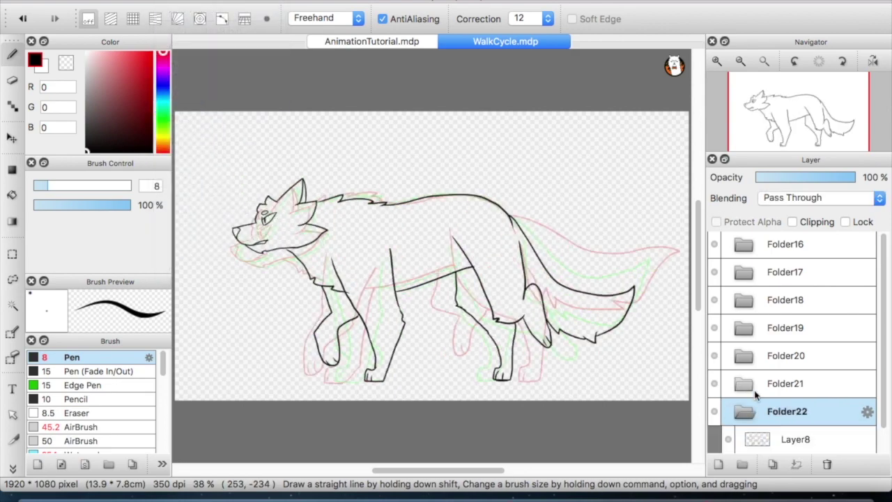
click(744, 412)
Preview the inked walk cycle with AutoPlay at 8 fps and close the preview.
click(356, 1)
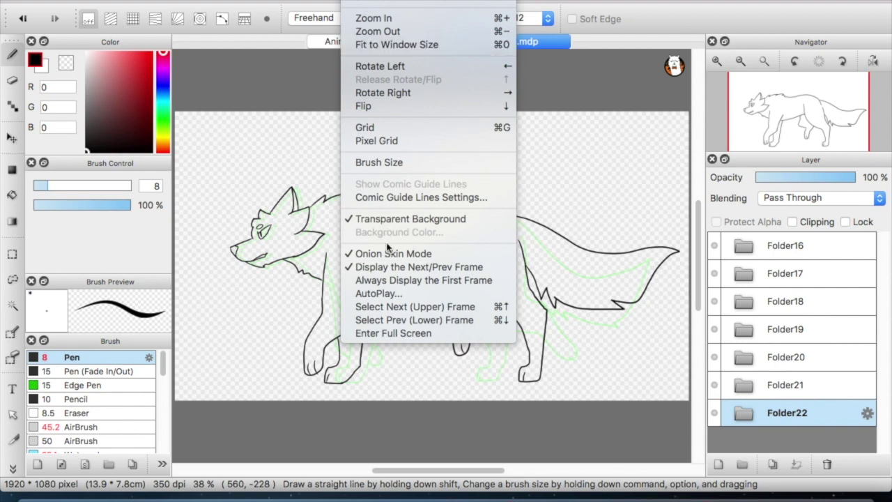
click(389, 293)
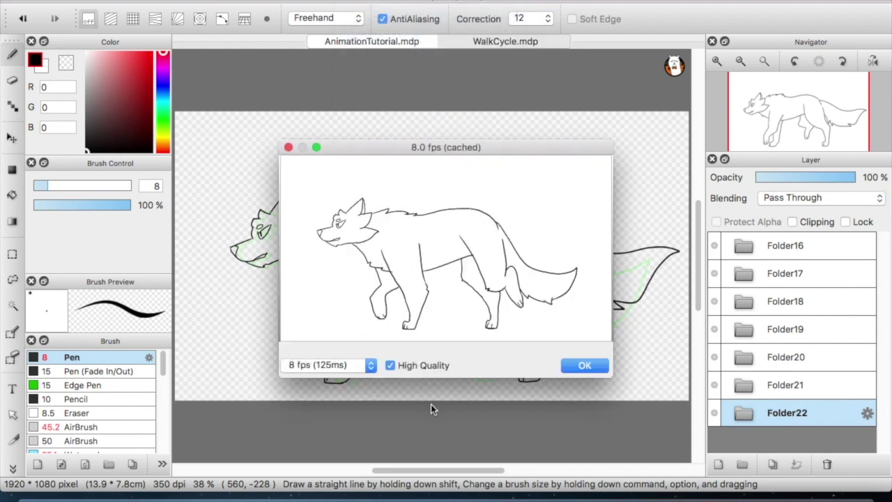
click(601, 364)
Inside Folder16, hide the ground line Layer15 and move it between Layer8 and Layer7, then collapse the folder.
click(747, 244)
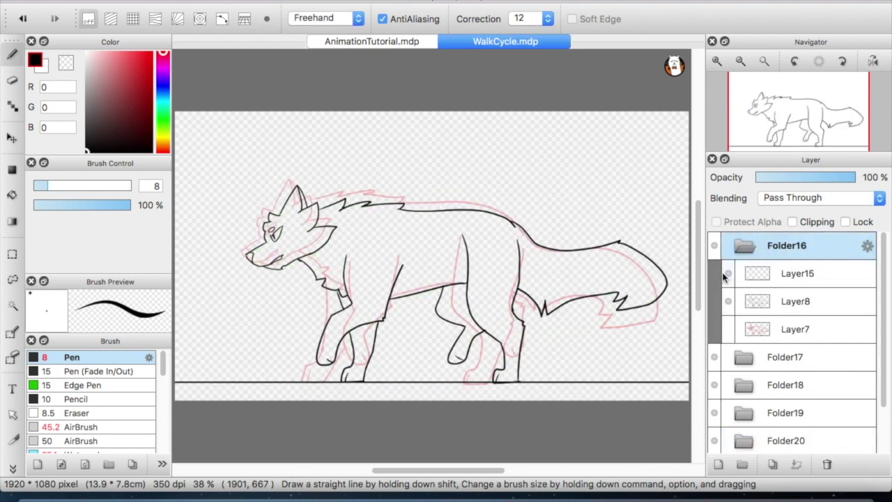
drag(794, 279, 793, 314)
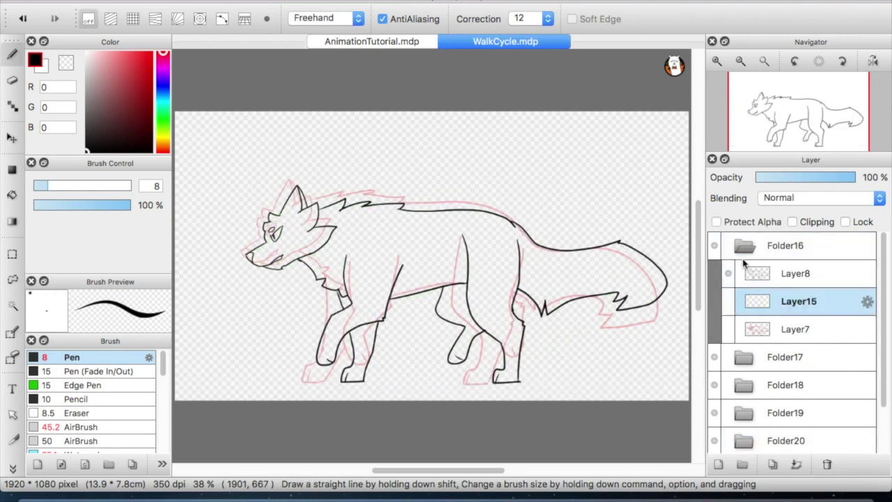
click(744, 245)
Examine the frame folders from Folder22 up to Folder16 one by one and preview the animation with AutoPlay.
click(781, 416)
click(782, 391)
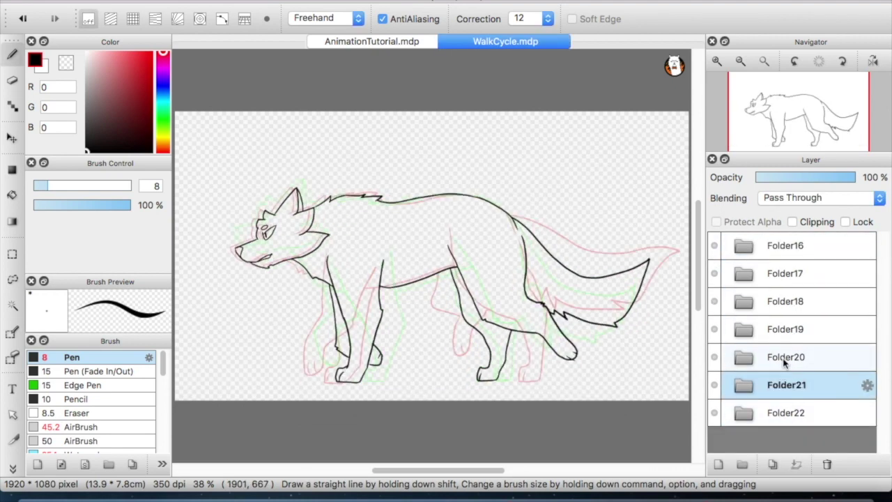
click(789, 404)
click(781, 391)
click(785, 362)
click(780, 331)
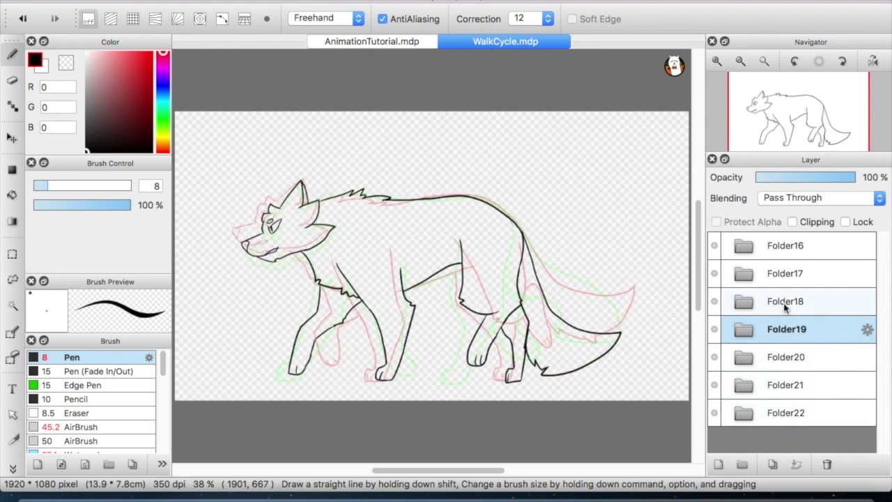
click(785, 305)
click(791, 278)
click(798, 253)
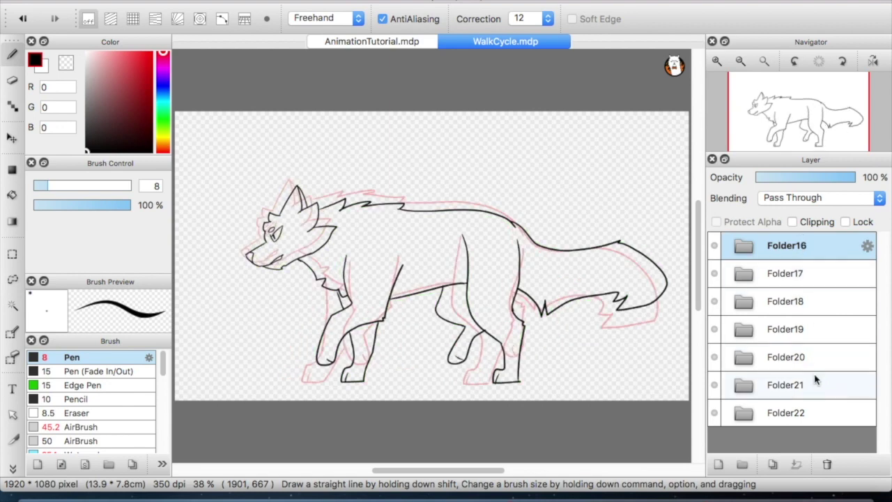
click(802, 414)
click(799, 387)
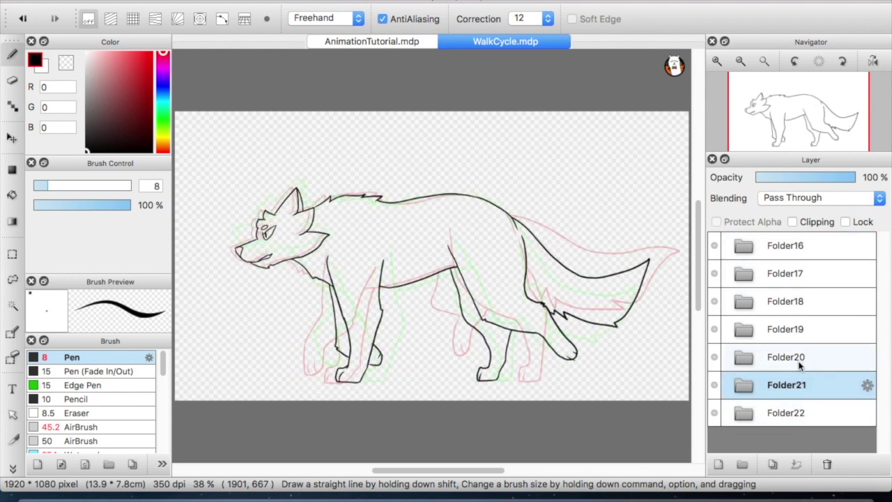
click(797, 415)
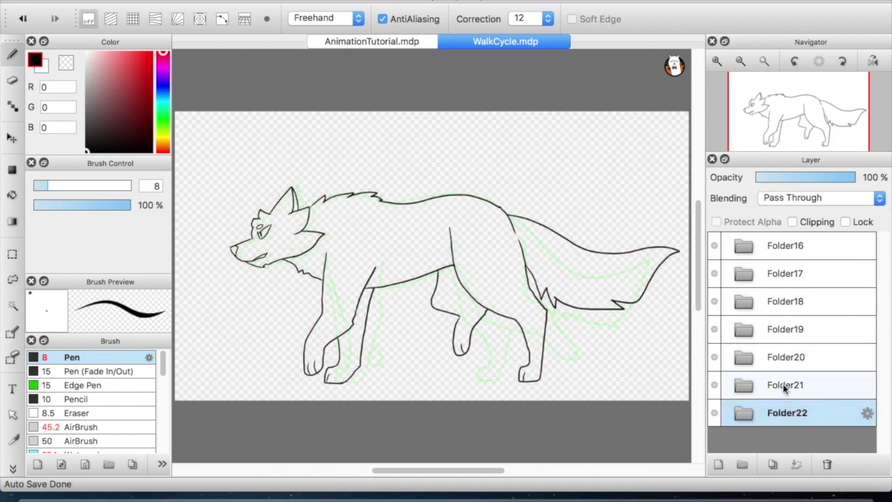
click(354, 2)
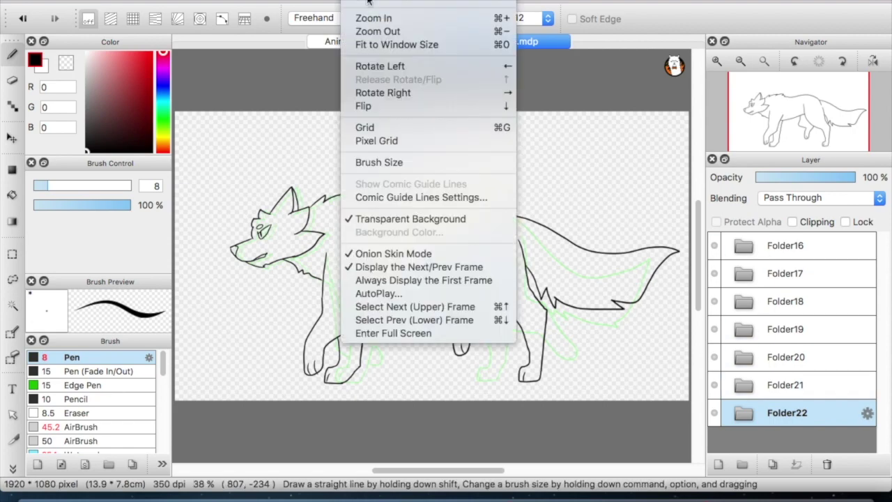
click(406, 293)
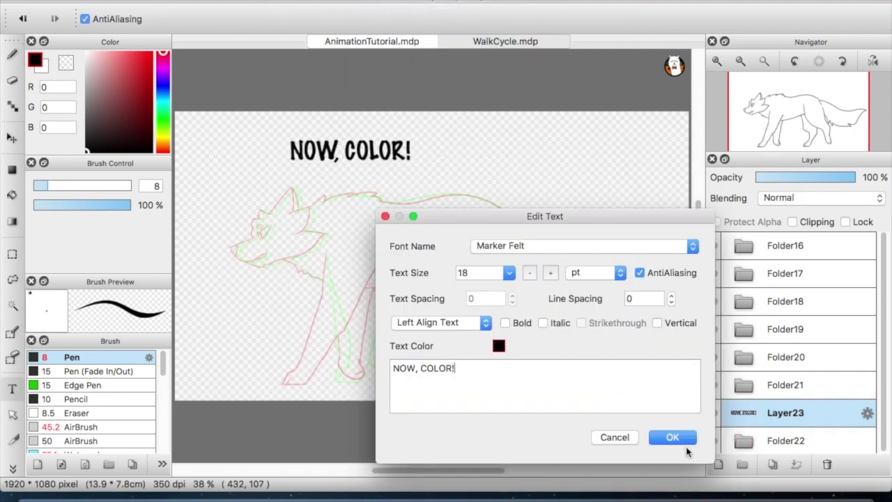
Place the text "NOW, COLOR!" in 18 pt Marker Felt above the wolf and delete its layer.
click(685, 444)
click(827, 464)
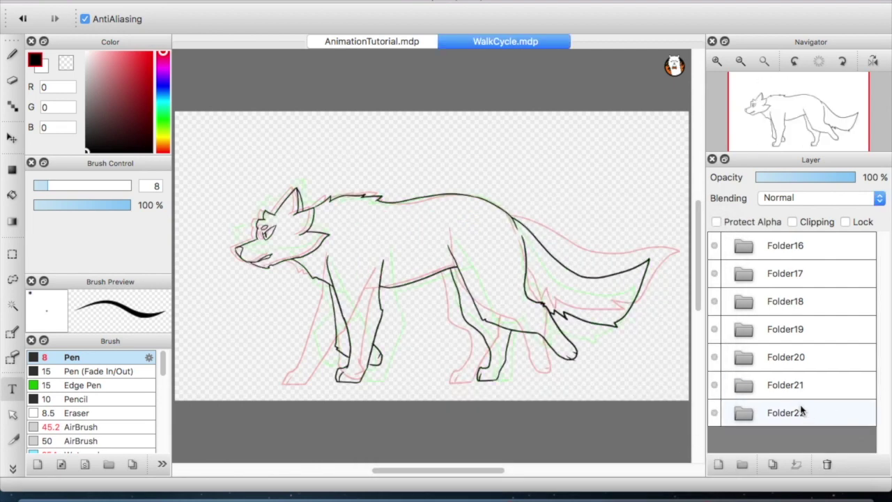
Expand Folder22 and add a new layer directly above Layer1, beneath the inked Layer8.
click(740, 413)
scroll(795, 418, down, 1)
click(800, 440)
click(720, 464)
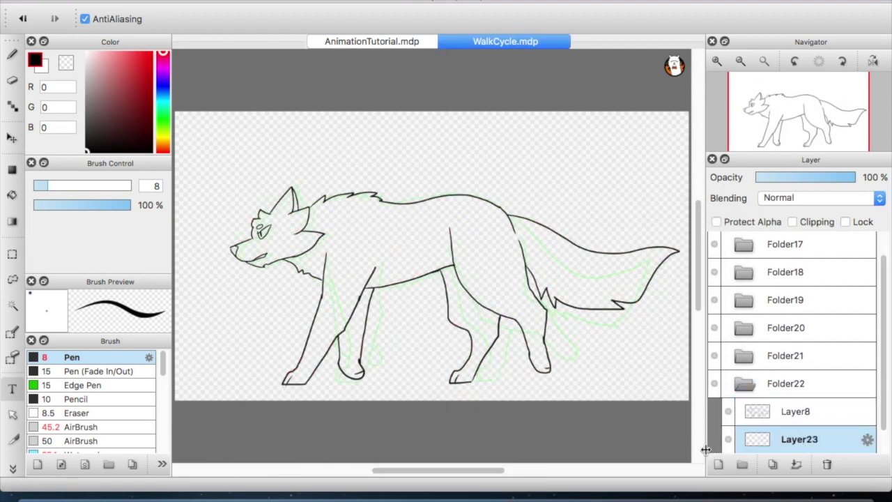
Select the wolf's silhouette by inverting a Magic Wand selection of the empty background, and enlarge the pen to 204.
key(b)
key(w)
click(536, 166)
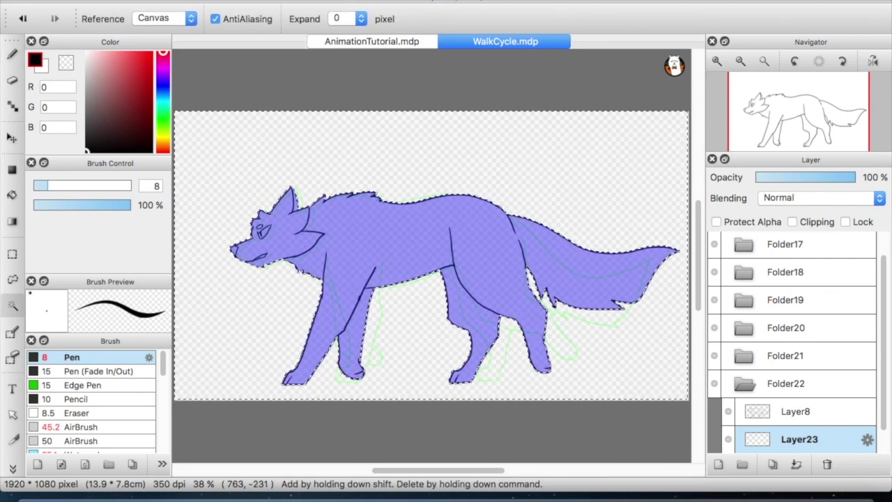
click(230, 0)
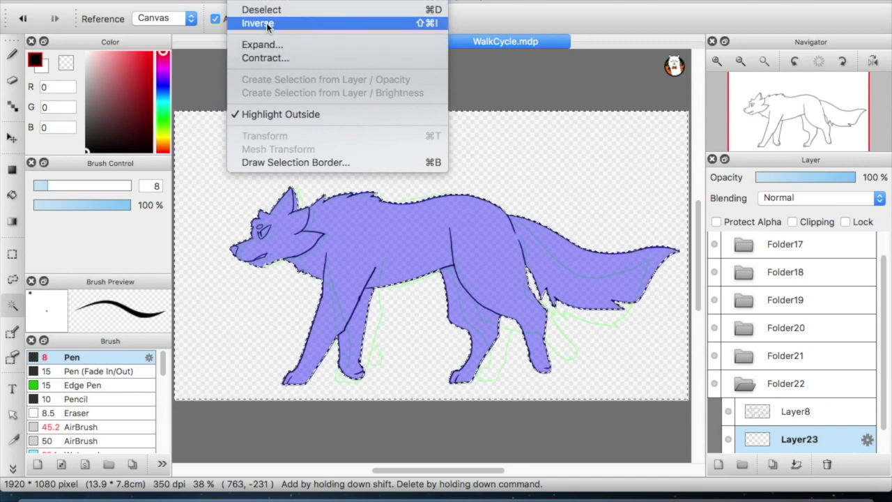
click(294, 26)
key(b)
drag(64, 186, 139, 187)
In AnimationTutorial.mdp, expand Folder14 and raise the coloured wolf Layer13 to 100% opacity.
click(371, 41)
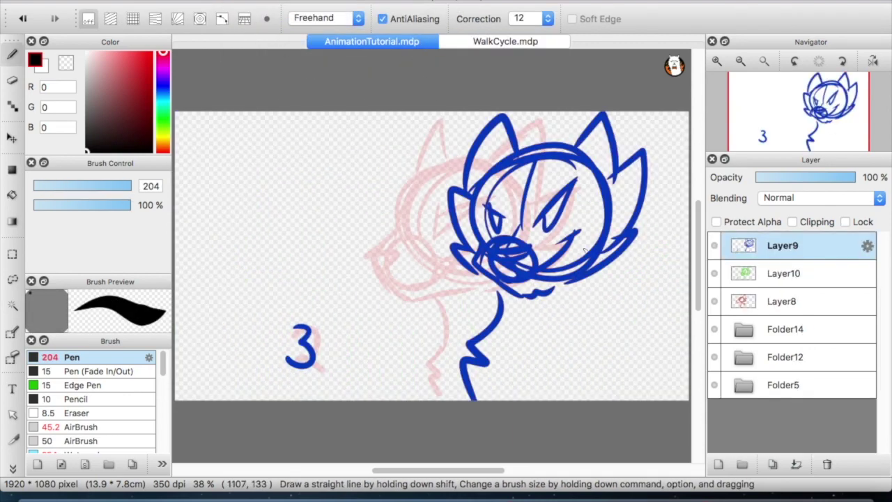
click(791, 340)
click(743, 329)
click(797, 412)
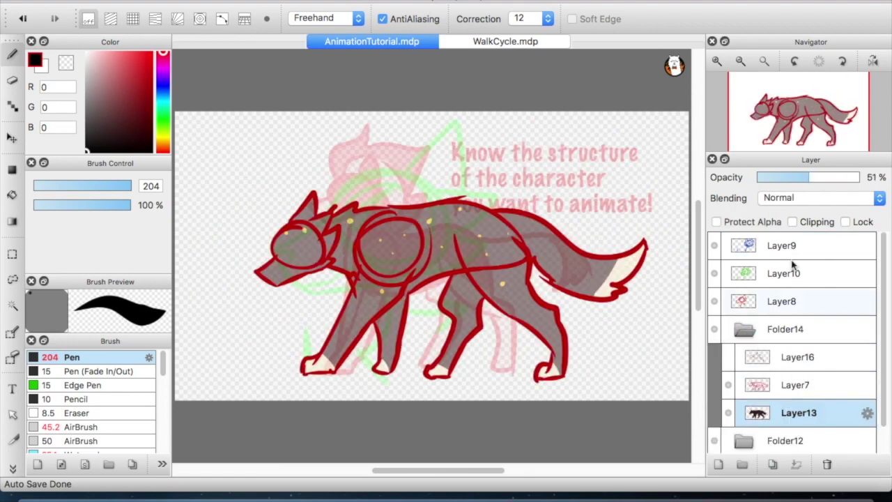
drag(805, 178, 858, 178)
Hide the red sketch Layer7, sample the wolf's dark brown (56, 27, 24) and paint the selected silhouette in WalkCycle.mdp with it.
click(728, 384)
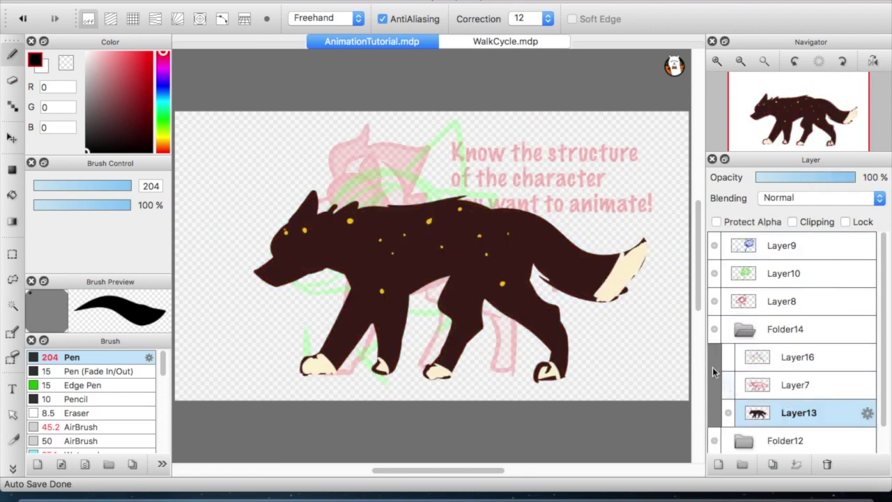
alt+click(481, 267)
click(505, 41)
mouse_move(307, 199)
mouse_down()
mouse_move(279, 219)
mouse_move(313, 202)
mouse_move(362, 279)
mouse_move(289, 383)
mouse_move(408, 180)
mouse_move(372, 379)
mouse_move(479, 210)
mouse_move(481, 380)
mouse_move(491, 381)
mouse_move(557, 348)
mouse_move(634, 229)
mouse_up()
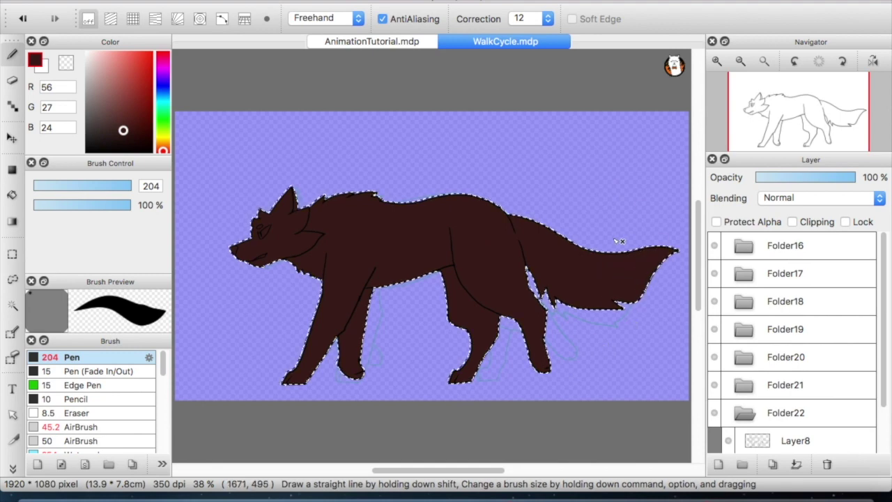
Bucket-fill the wolf's eye and the small brow mark above it with yellow (240, 224, 0).
click(163, 137)
click(151, 57)
key(super+d)
key(g)
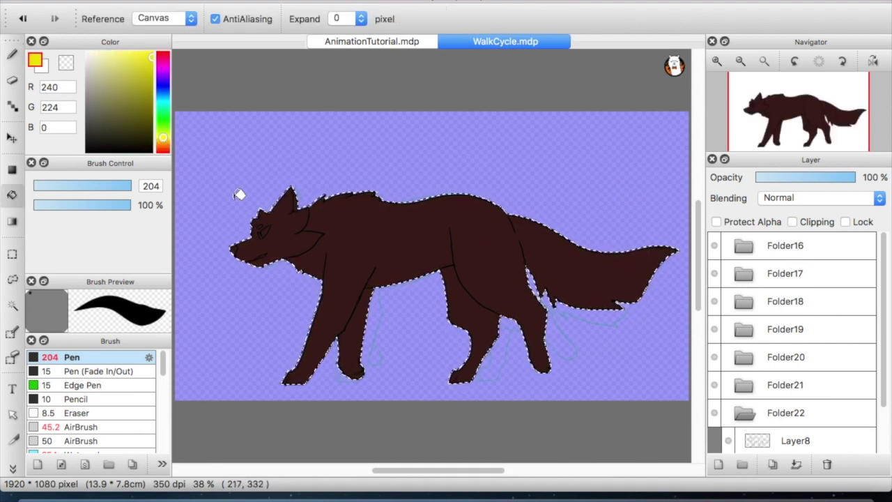
key(super+Up)
key(super+Up)
key(super+Up)
drag(298, 267, 662, 319)
click(348, 232)
click(367, 239)
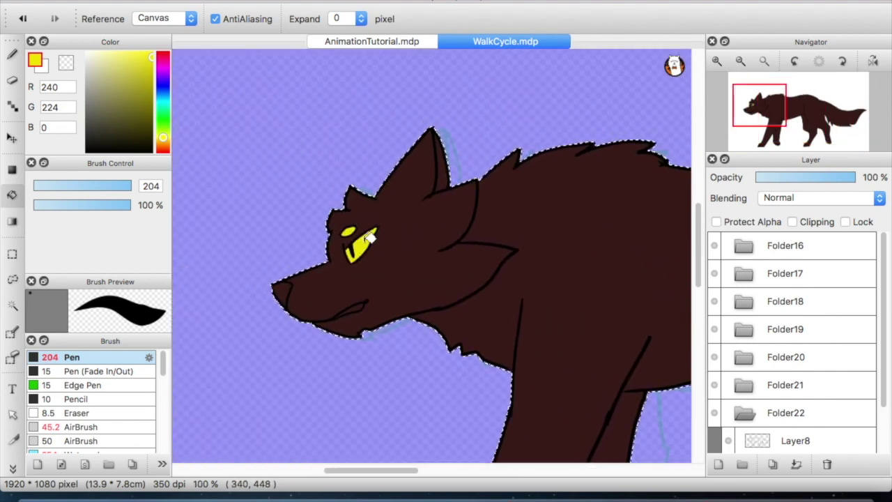
Fill the wolf's nose with brown (100, 62, 3) and clear the selection.
click(163, 143)
drag(143, 105, 150, 113)
click(282, 293)
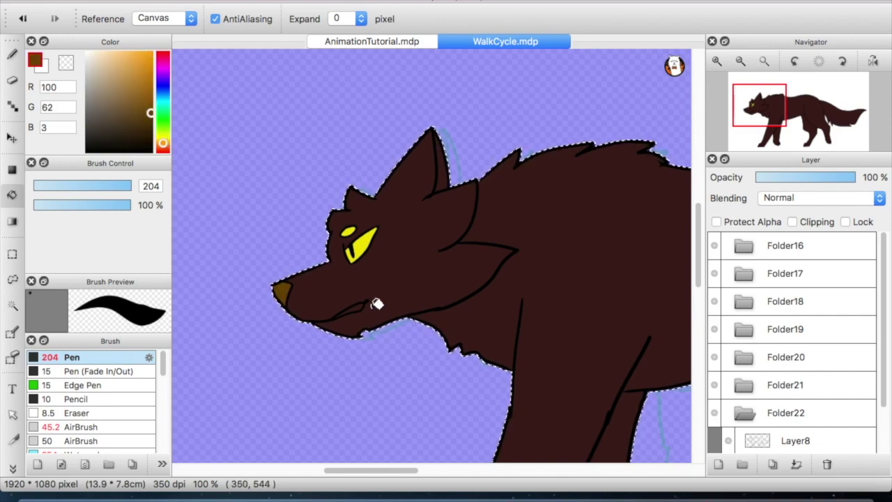
key(b)
key(ctrl+d)
key(ctrl+0)
Outline the belly area with lighter brown (83, 55, 51) and fill it with the same colour.
click(110, 119)
drag(378, 256, 376, 272)
key(g)
click(404, 268)
Expand Folder21, add a colour layer between Layer8 and Layer2, and begin filling that frame's wolf.
click(729, 412)
click(729, 412)
click(743, 327)
click(719, 464)
click(481, 330)
click(800, 411)
key(b)
key(g)
click(800, 300)
Fill the Folder21 wolf's eye, then outline and fill its belly, using colours sampled from the canvas.
right_click(267, 235)
click(269, 228)
right_click(299, 202)
key(b)
drag(382, 268, 450, 251)
key(g)
click(442, 265)
Fill the Folder20 wolf's belly and chest with lighter brown and its body with dark brown.
scroll(794, 327, up, 5)
key(g)
click(432, 264)
key(b)
key(g)
click(324, 269)
click(418, 230)
Add a layer beneath Layer8 in Folder19 and fill the wolf's belly and chest lighter brown and its body dark brown.
click(744, 293)
click(718, 464)
drag(402, 270, 460, 243)
key(g)
click(432, 272)
click(335, 282)
click(418, 230)
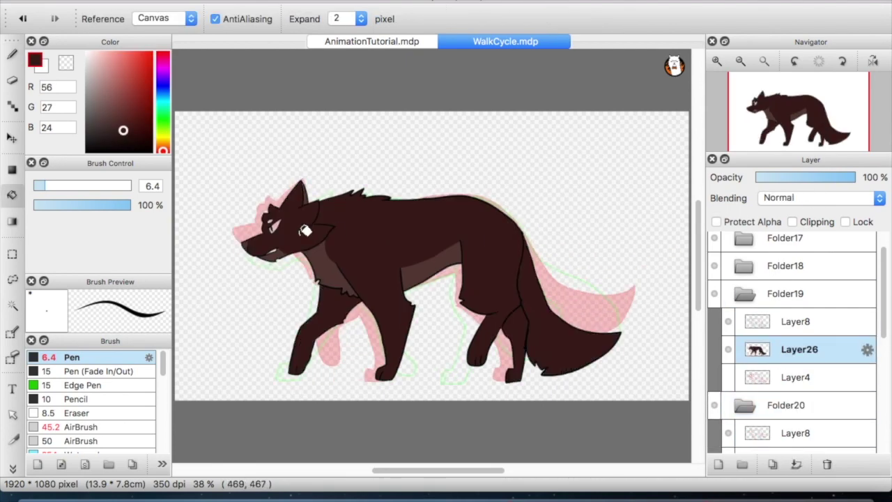
Add a colour layer in Folder18 and fill that wolf's chest, belly and body.
click(743, 266)
click(718, 464)
click(324, 269)
click(419, 269)
click(362, 230)
Add a colour layer beneath Layer8 in Folder17, then outline and fill that wolf's belly.
click(786, 377)
click(744, 238)
click(718, 464)
drag(398, 257, 460, 238)
key(g)
click(425, 268)
Add a layer above Layer15 in Folder16, then fill the wolf's belly with lighter brown (83, 55, 51) and colour its body.
click(743, 245)
key(b)
click(794, 301)
click(718, 464)
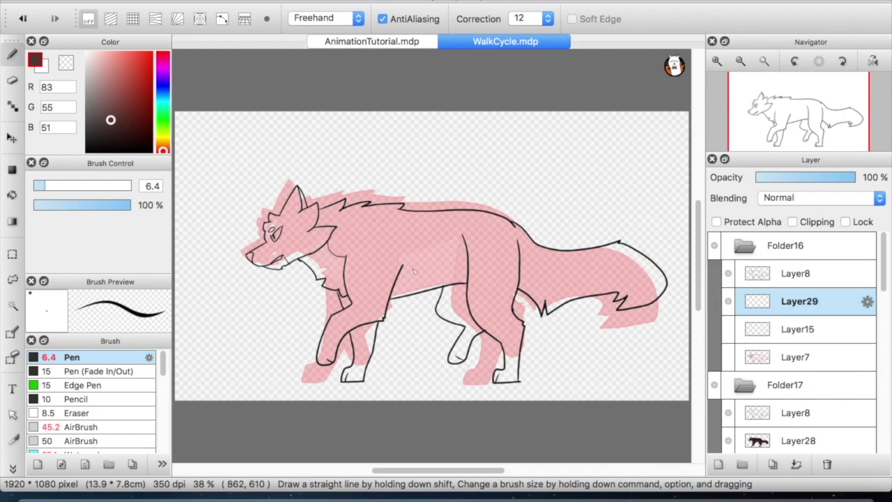
drag(393, 267, 462, 237)
key(g)
click(425, 275)
click(378, 230)
Try to fill the tail tip on Layer23 in Folder22 with cream (214, 205, 186).
drag(289, 219, 535, 237)
key(b)
click(86, 151)
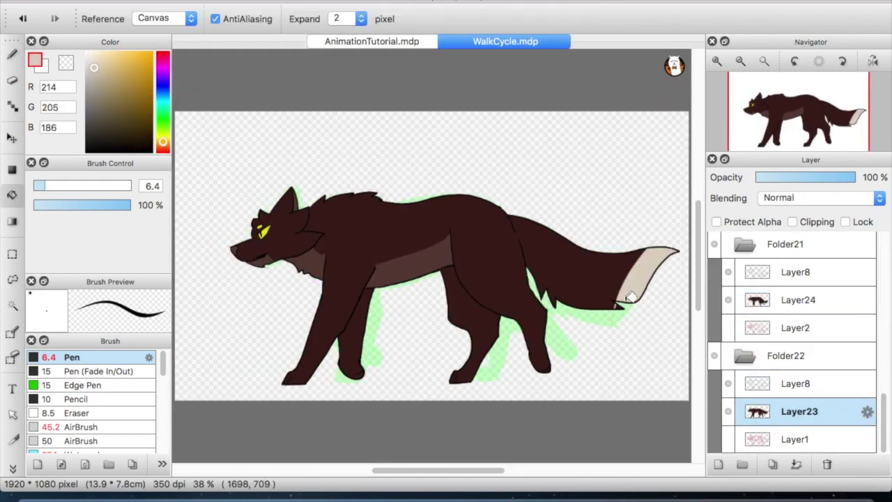
Add a new layer in Folder16, fill it with black as the background and place it between Layer29 and Layer15.
click(789, 357)
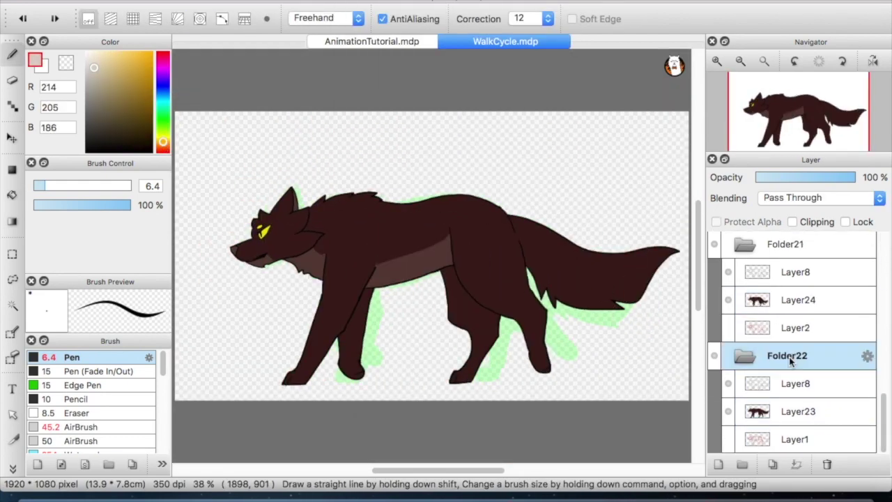
scroll(790, 357, up, 8)
click(718, 464)
key(g)
click(86, 142)
click(675, 283)
drag(794, 356, 794, 324)
click(728, 301)
click(88, 134)
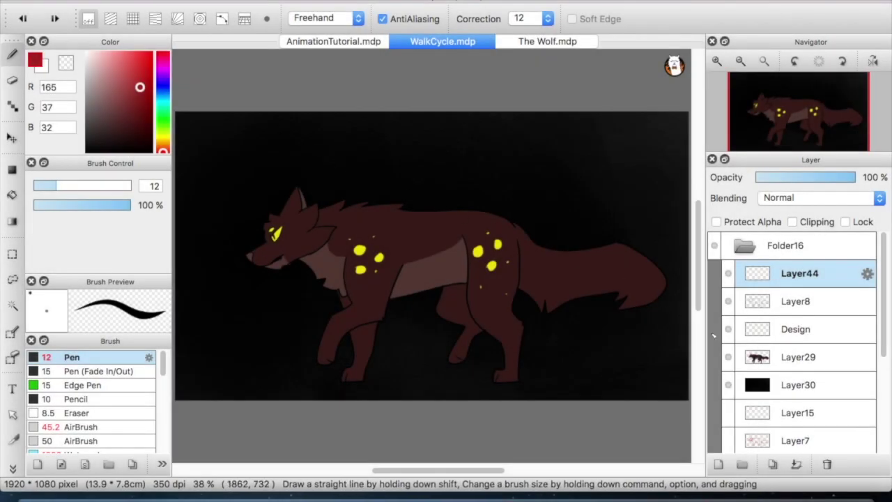
Examine the finished coloured frames one by one from Folder22 up to Folder16.
click(764, 255)
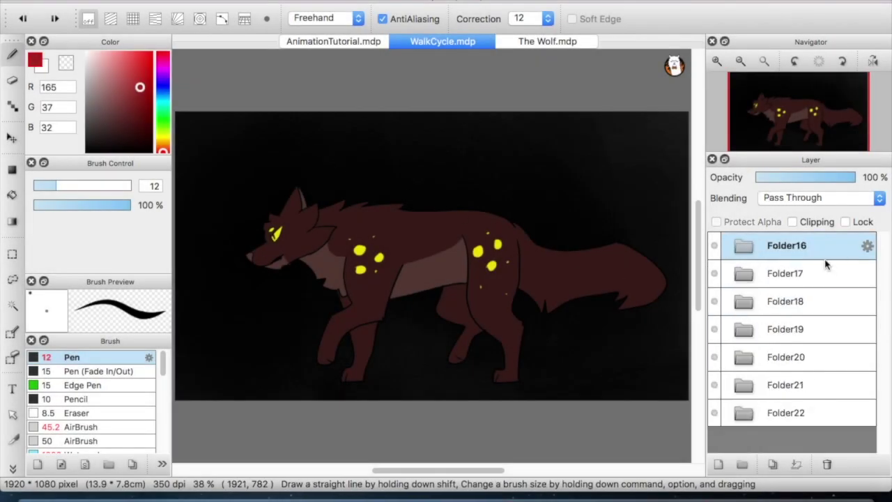
click(786, 411)
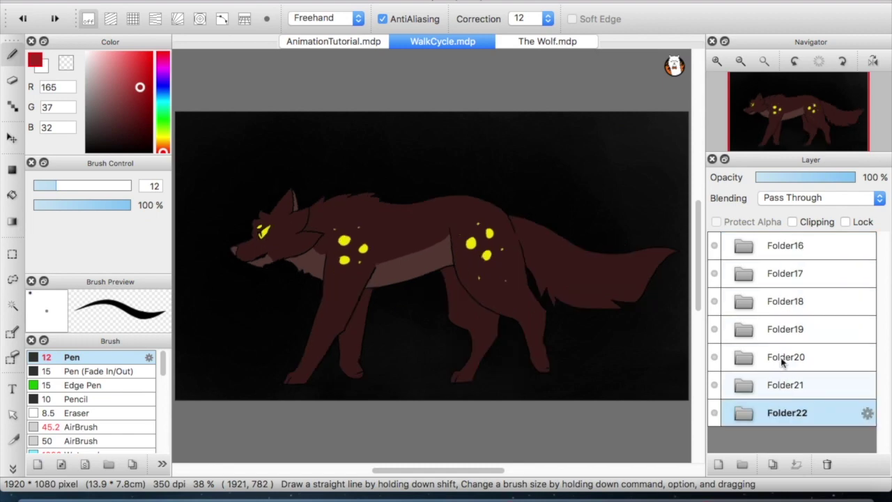
click(781, 379)
click(782, 359)
click(784, 329)
click(786, 301)
click(791, 275)
click(785, 245)
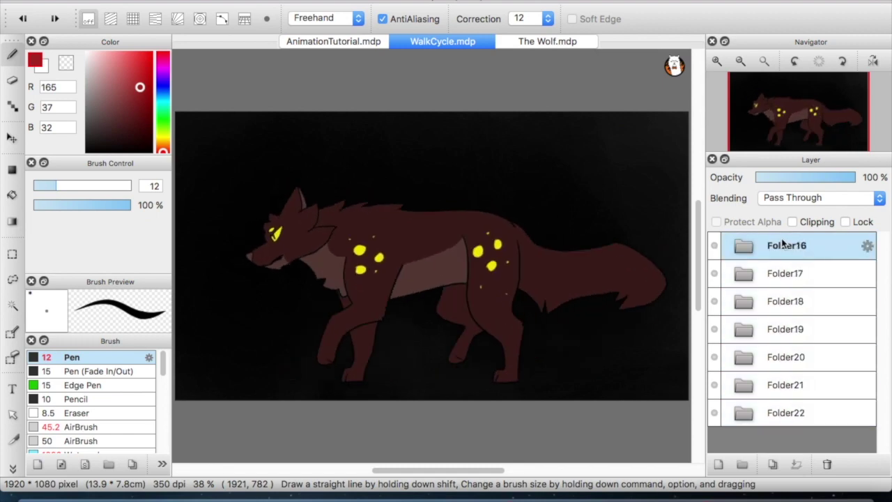
Export the layers in Onion Skin Mode to a new Desktop folder WalkCycle, without a transparent background and without opening AlpacaDouga.
click(110, 1)
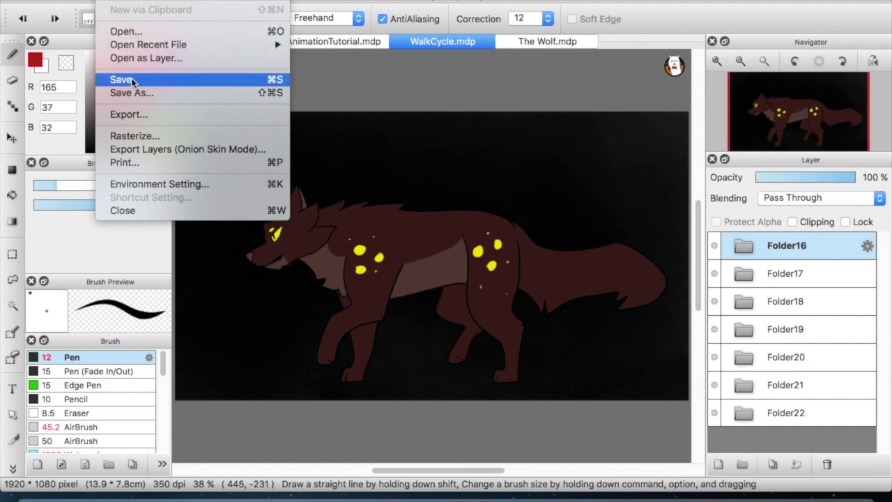
click(175, 150)
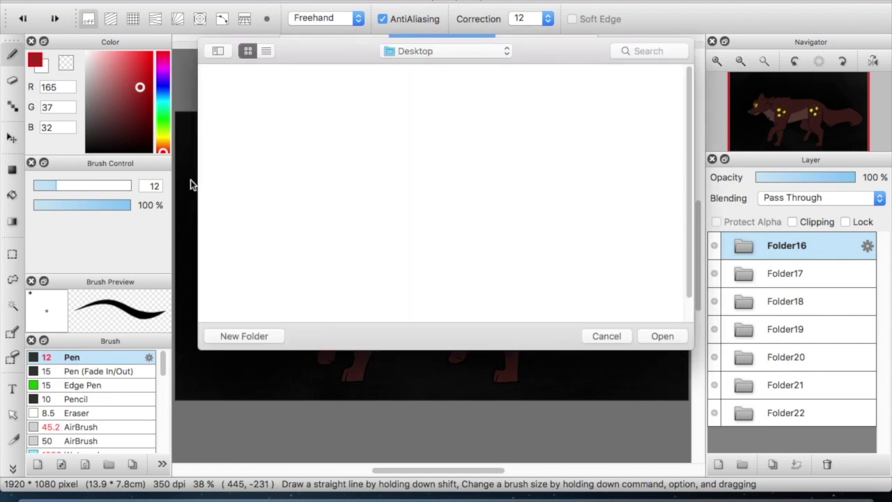
click(240, 337)
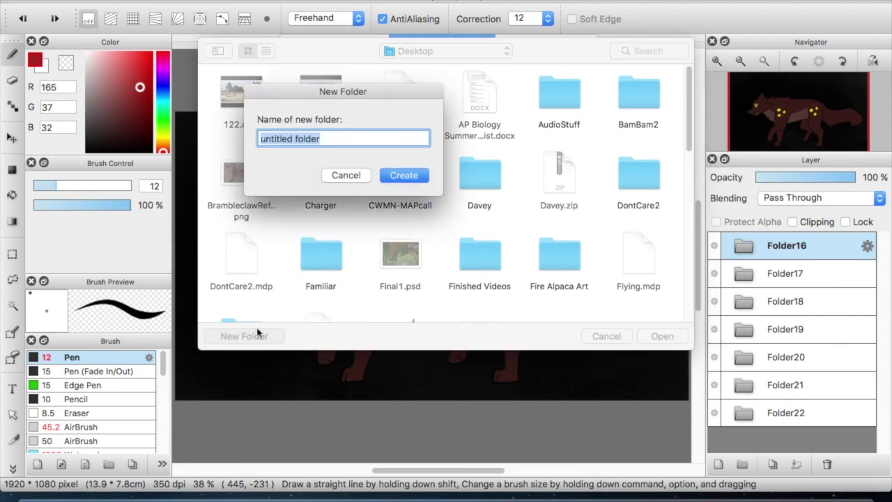
click(404, 176)
click(661, 337)
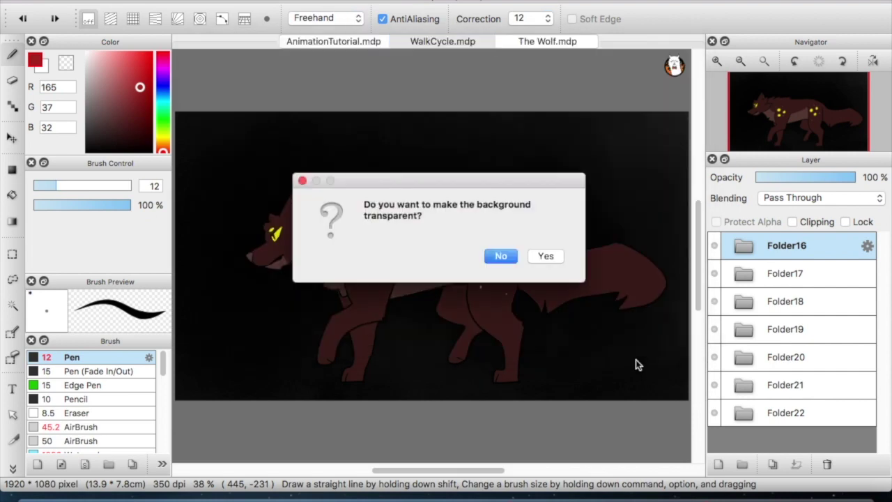
click(500, 256)
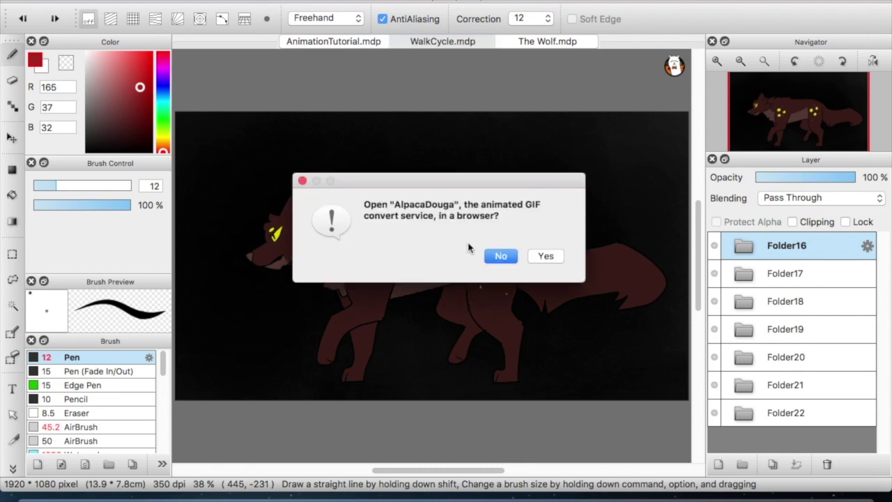
click(501, 256)
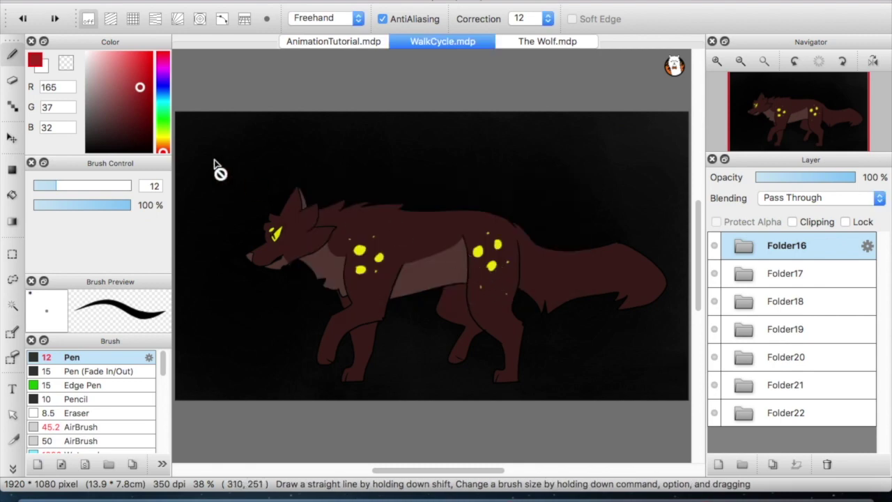
Switch to iMovie and create a new movie project.
click(25, 3)
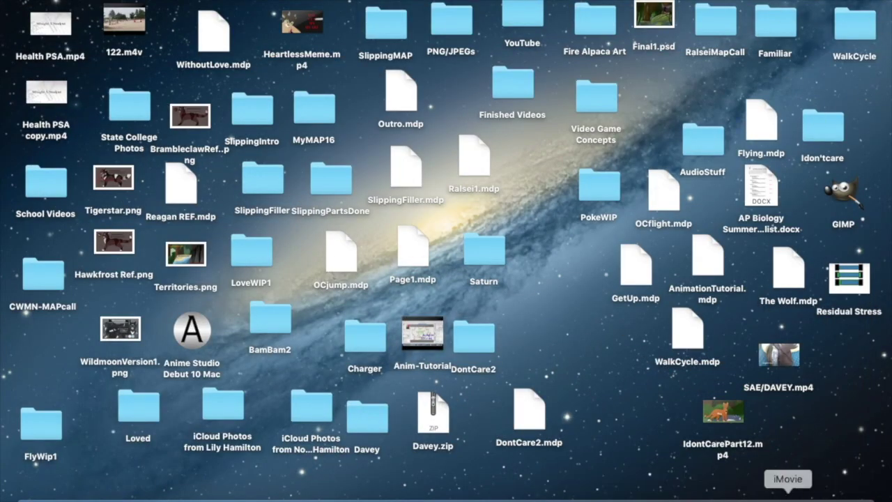
click(783, 496)
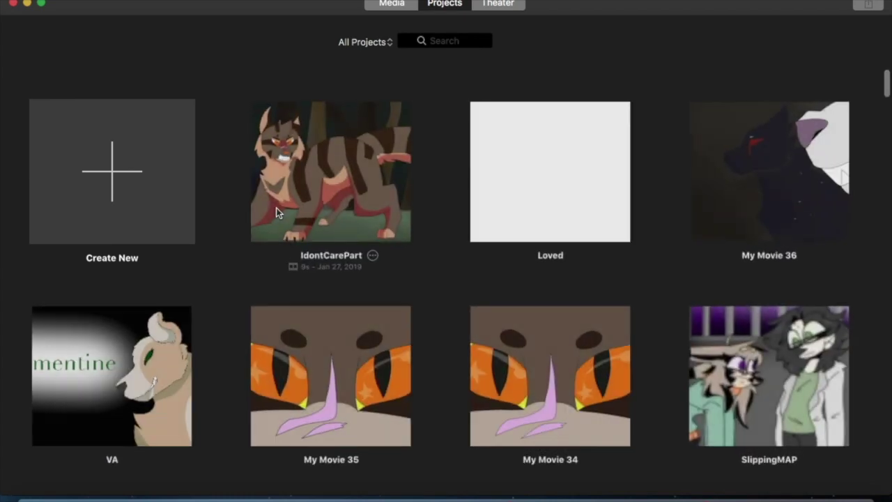
click(113, 185)
click(103, 251)
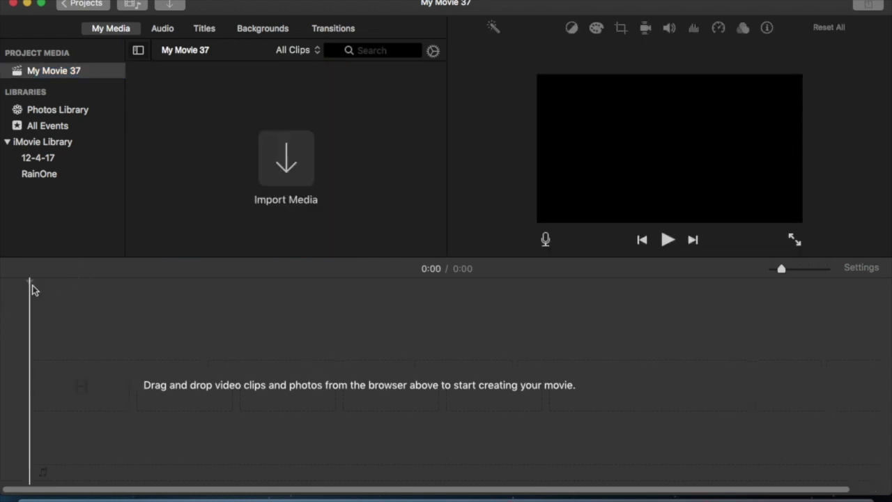
Import the WalkCycle folder from the Desktop into the project media.
click(285, 159)
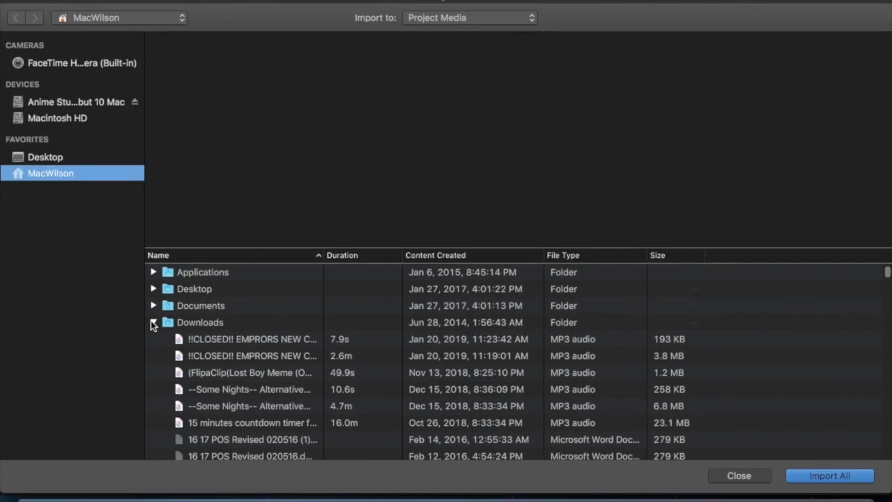
click(154, 323)
click(153, 289)
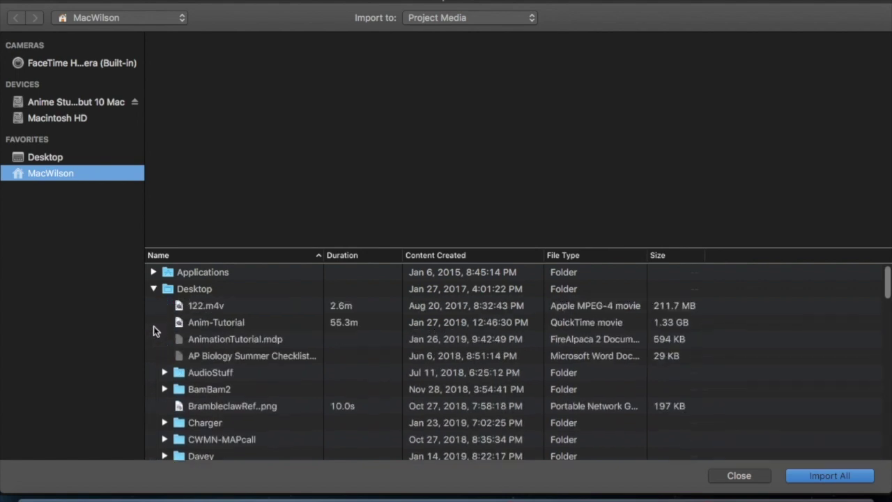
drag(884, 289, 887, 430)
click(300, 361)
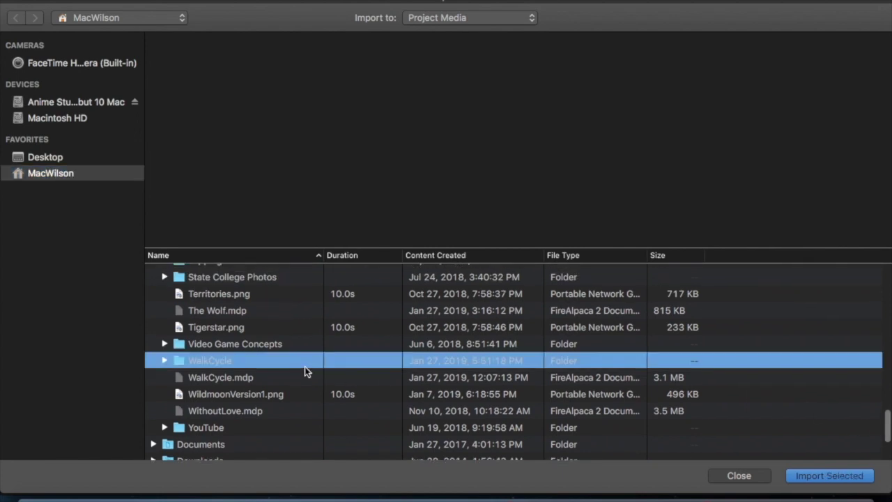
click(833, 475)
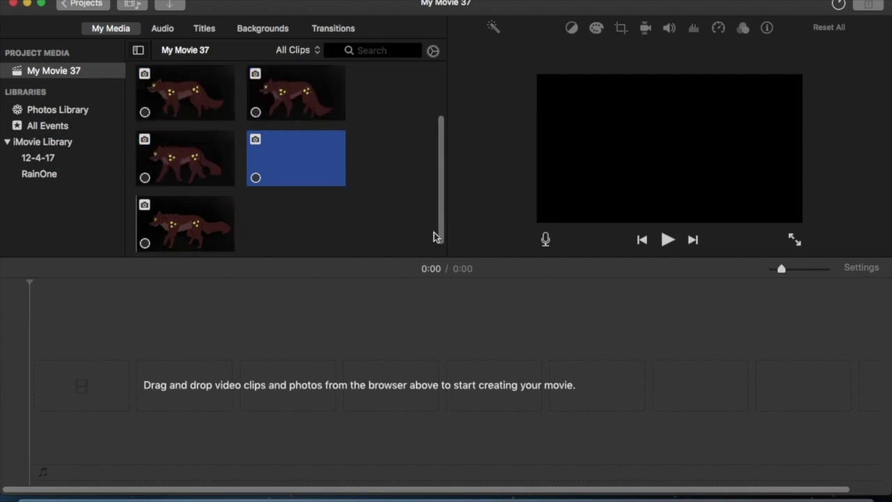
Select all seven imported wolf frames and append the whole set to the timeline twice.
drag(441, 235, 435, 154)
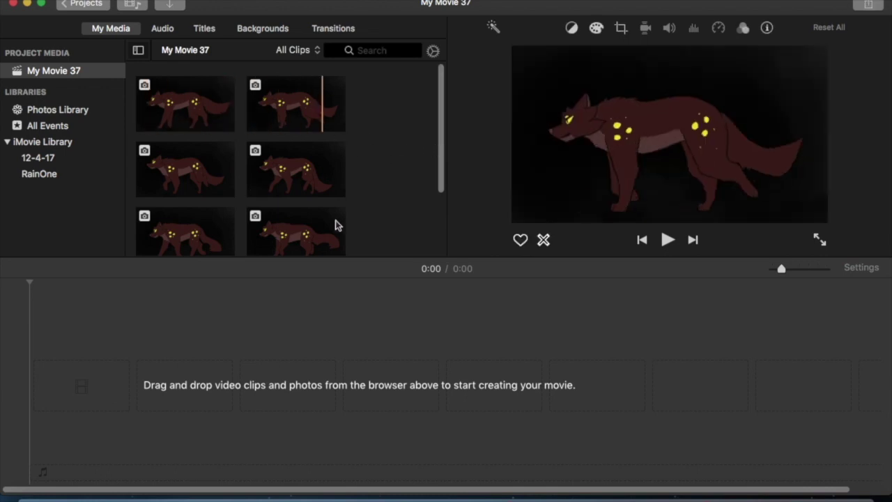
drag(438, 179, 441, 115)
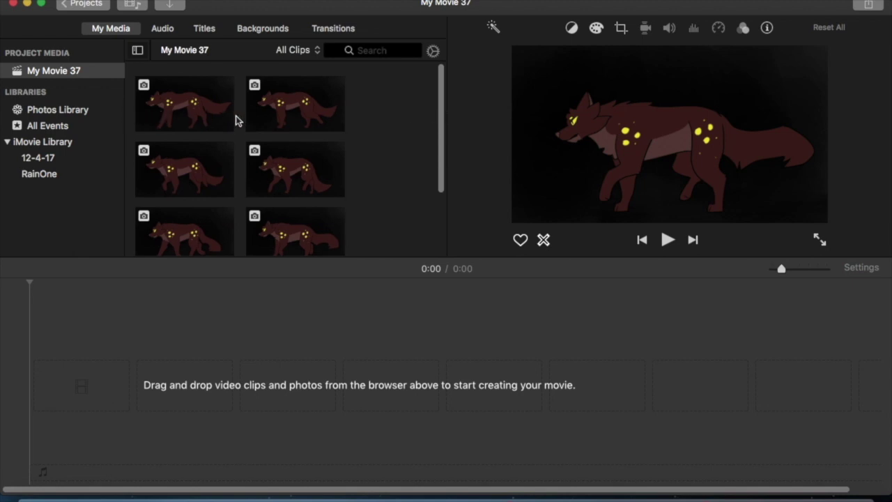
click(132, 110)
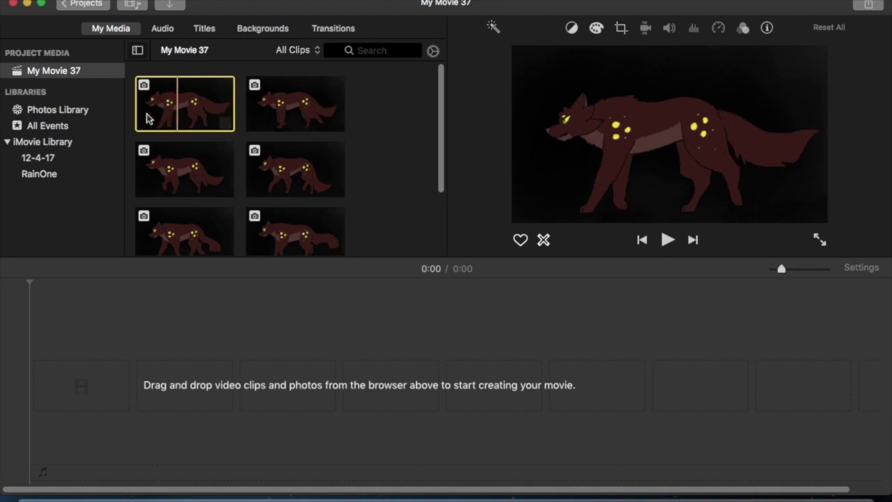
drag(127, 116, 374, 269)
key(e)
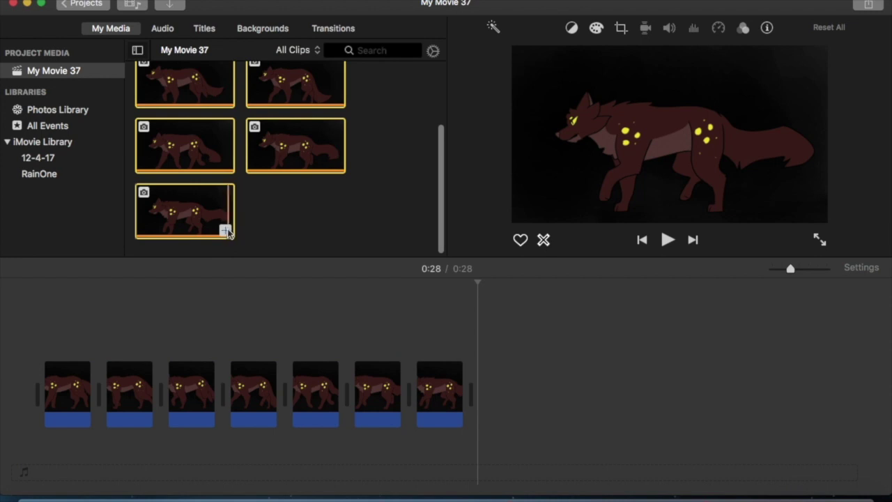
key(e)
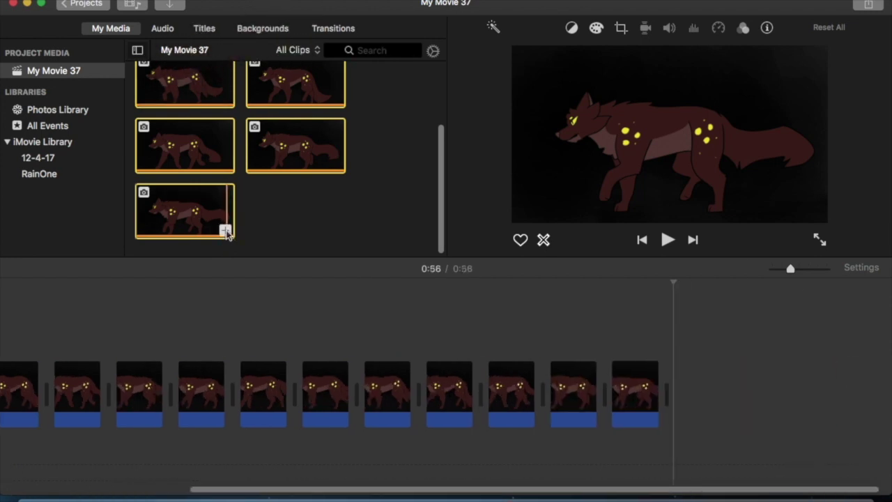
Append the selected set of seven wolf frames to the end of the timeline three more times.
click(226, 230)
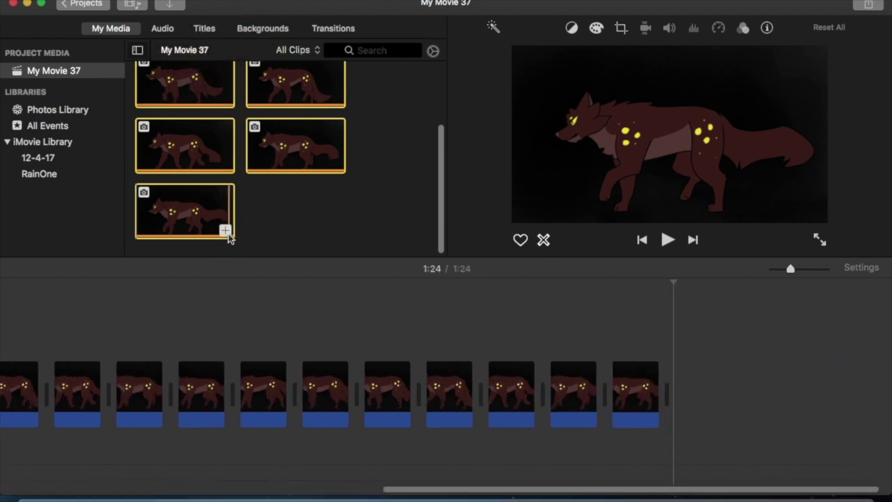
click(225, 231)
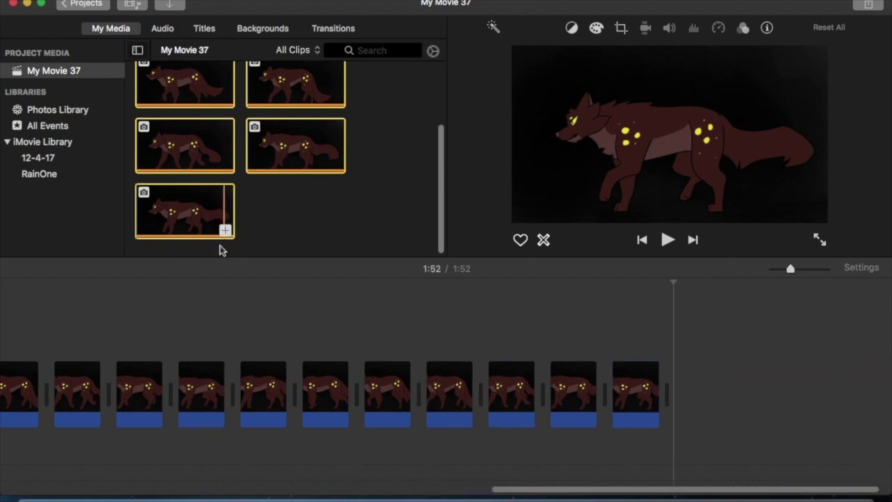
key(e)
click(335, 225)
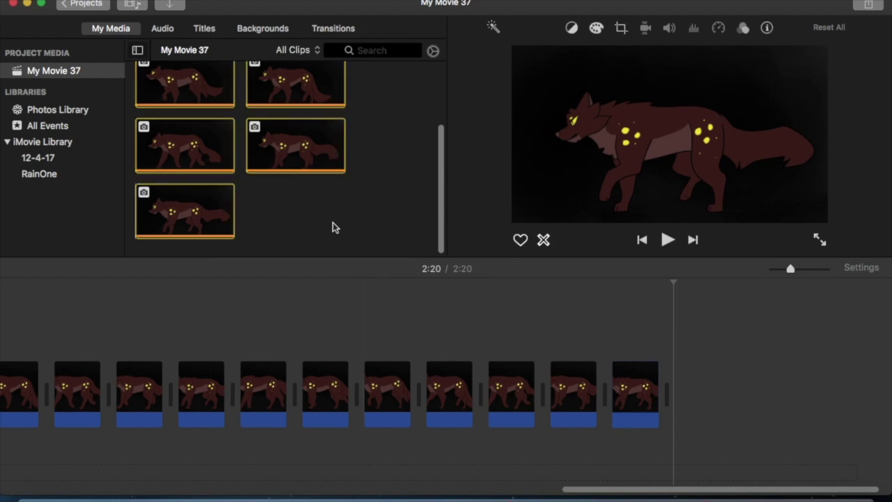
Select every clip in the timeline and set the crop style to Fit.
drag(731, 491, 139, 467)
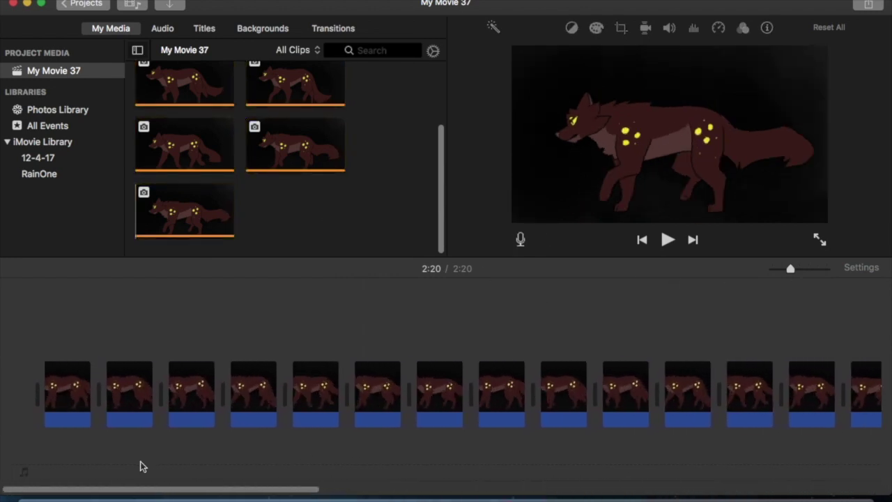
click(76, 372)
drag(91, 371, 874, 390)
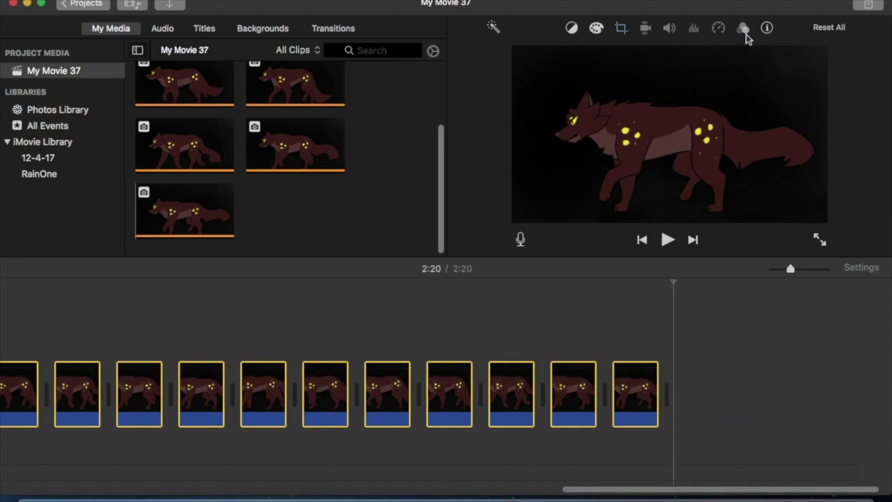
click(621, 28)
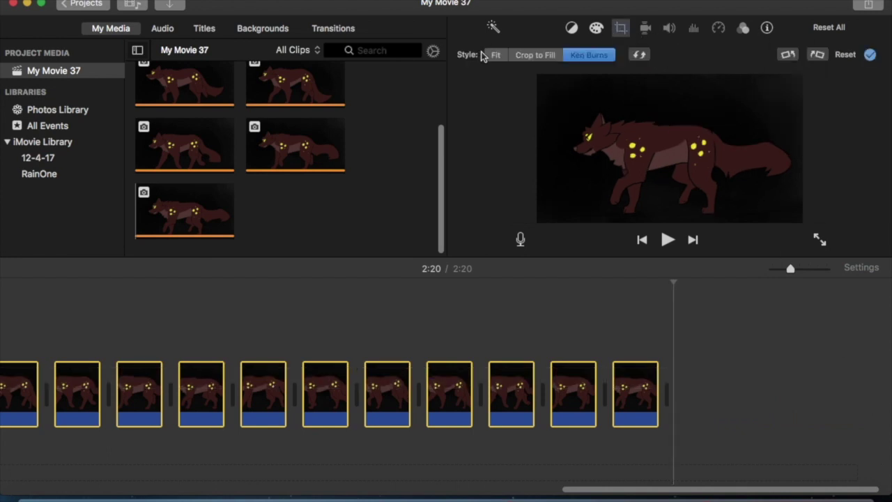
click(495, 56)
Set the duration of all the selected timeline clips to 0.1 seconds.
click(765, 27)
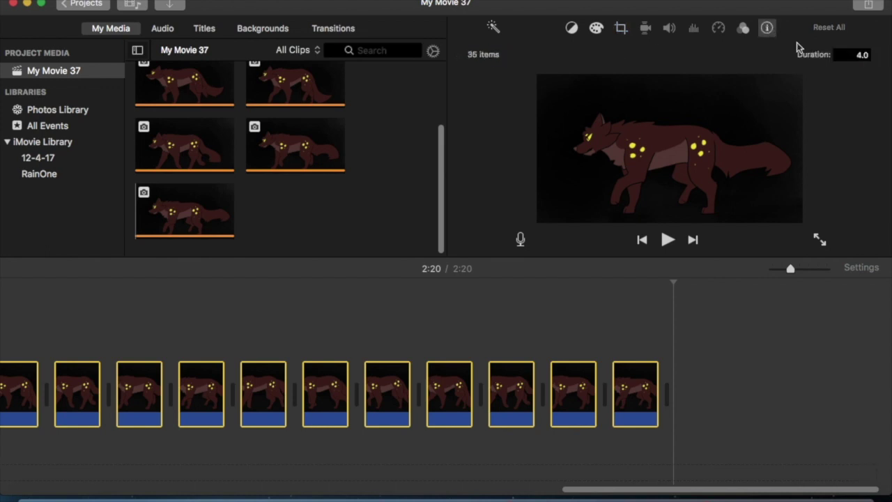
click(841, 55)
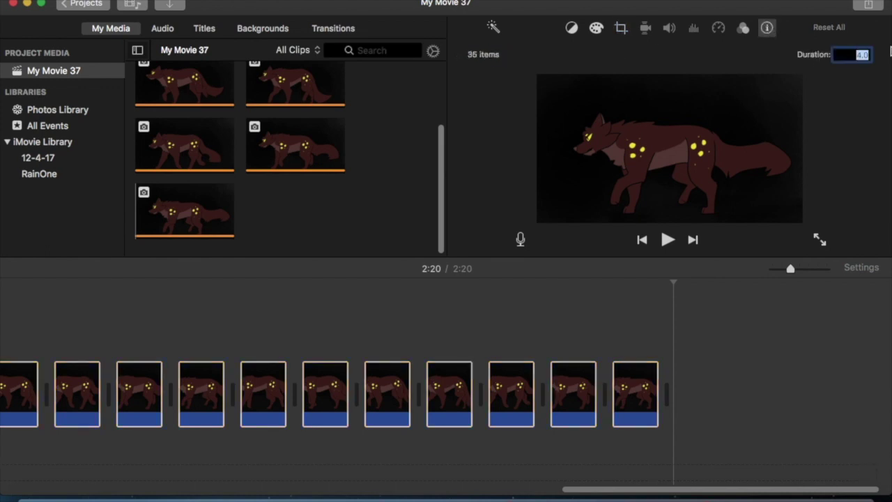
key(Return)
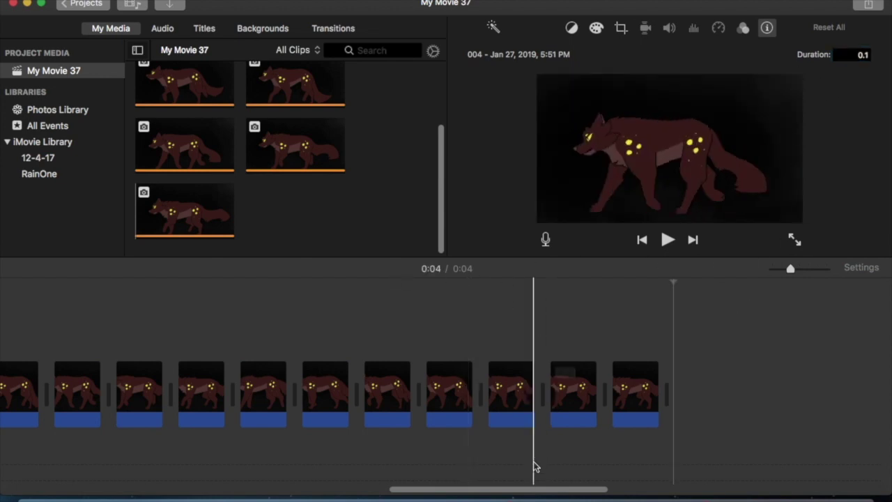
Play the walk cycle from the start of the timeline and replay it to check the motion.
drag(527, 490, 86, 490)
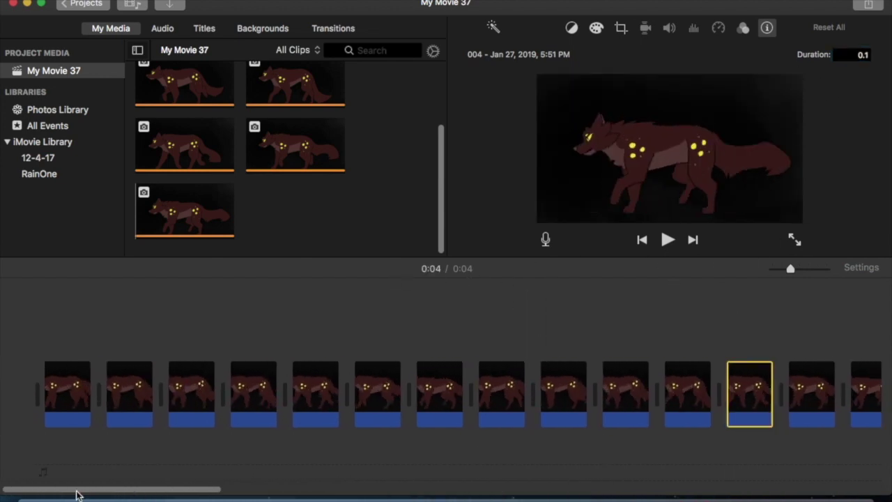
click(25, 409)
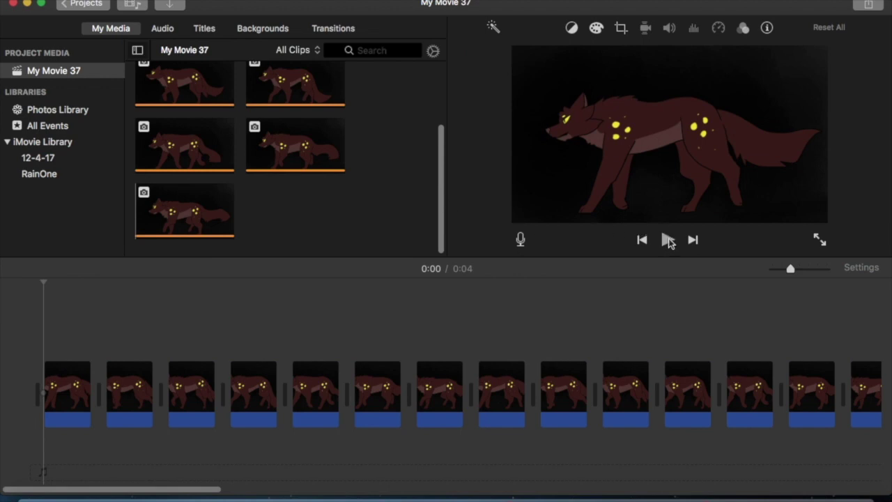
click(667, 240)
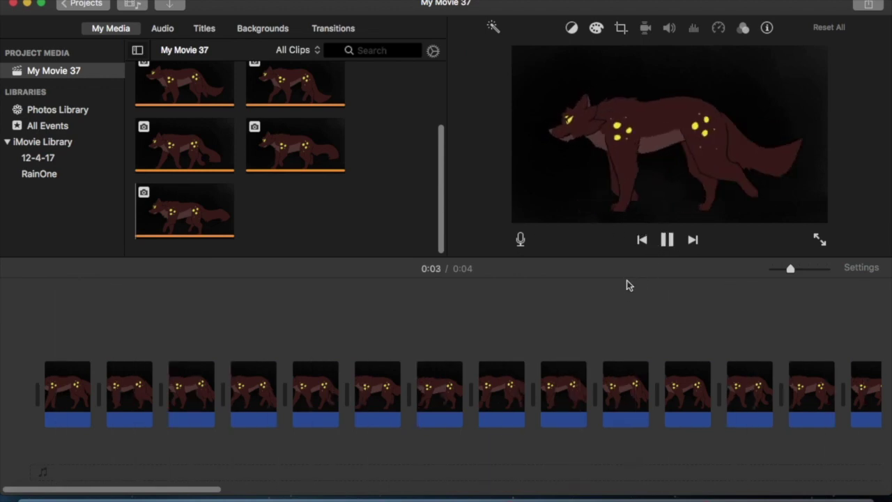
mouse_move(442, 211)
mouse_down()
mouse_move(440, 161)
mouse_move(439, 226)
mouse_up()
drag(551, 489, 90, 464)
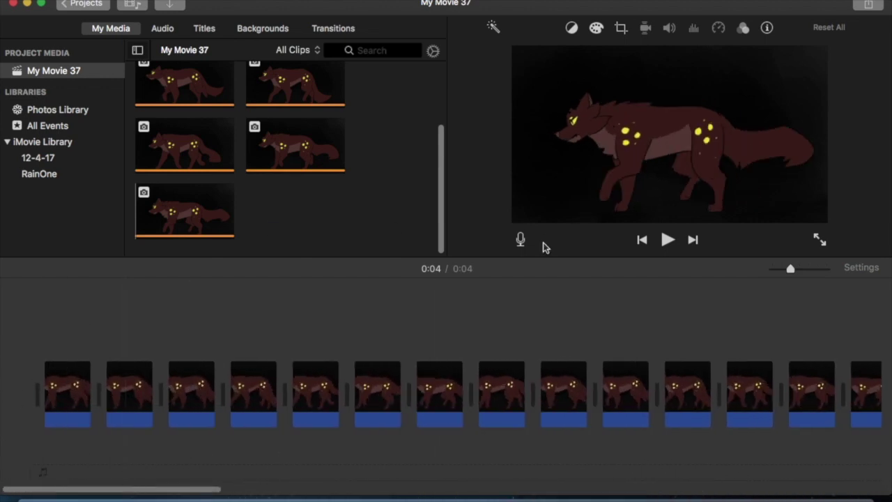
click(667, 244)
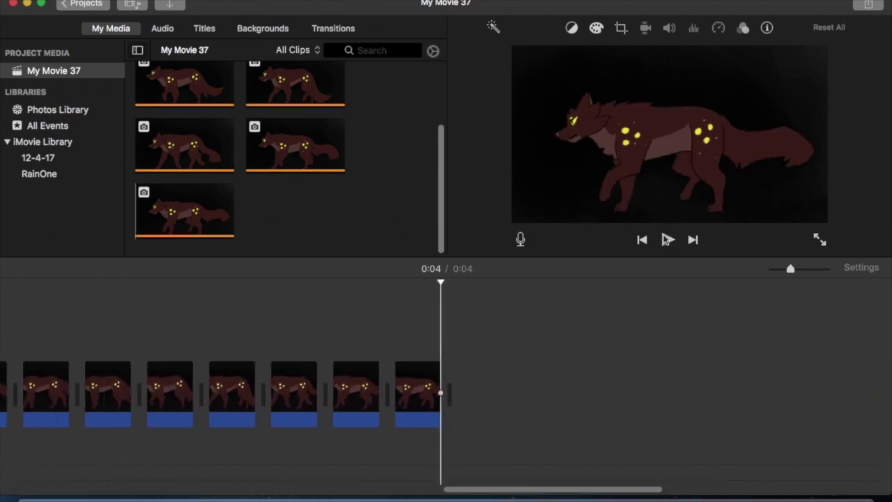
drag(512, 487, 30, 467)
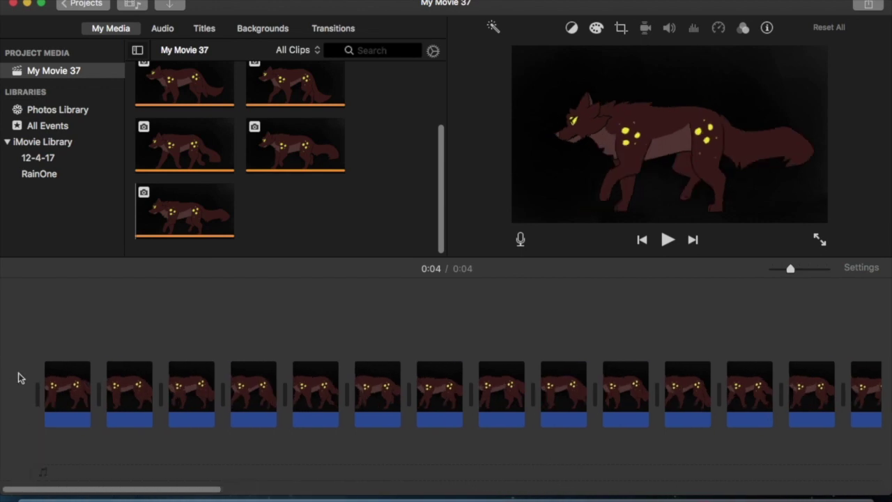
click(21, 370)
click(666, 240)
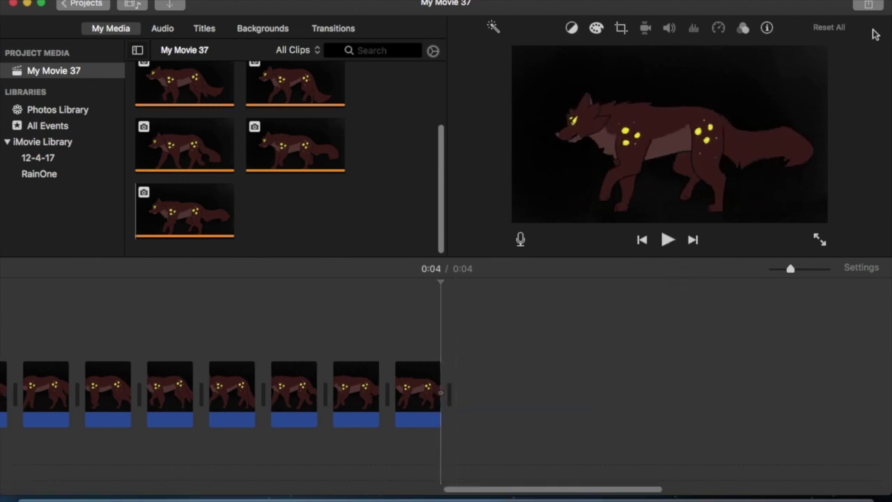
click(869, 7)
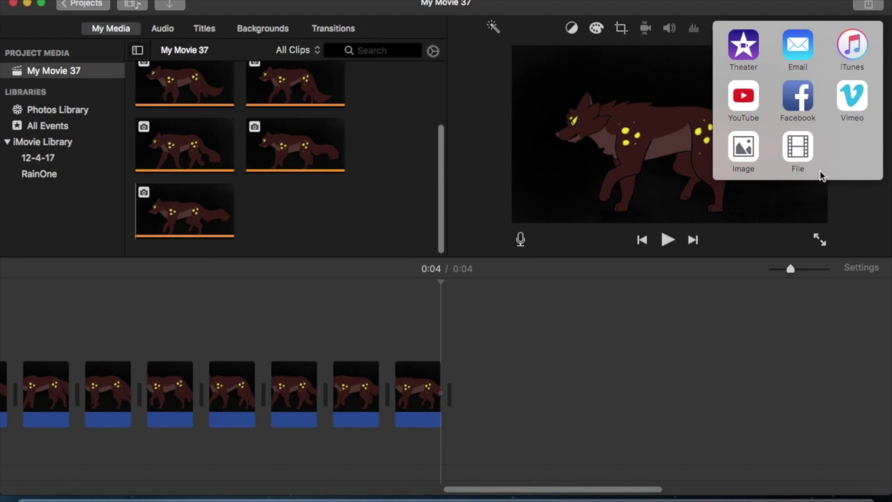
click(798, 150)
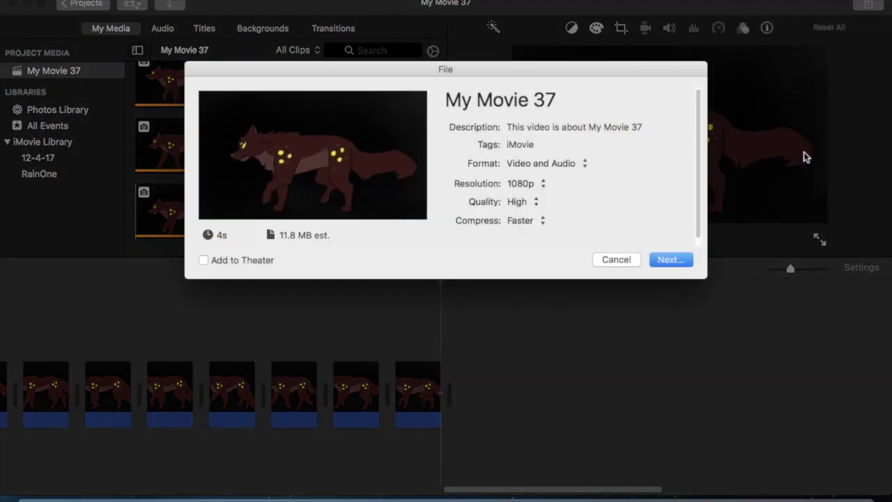
click(670, 260)
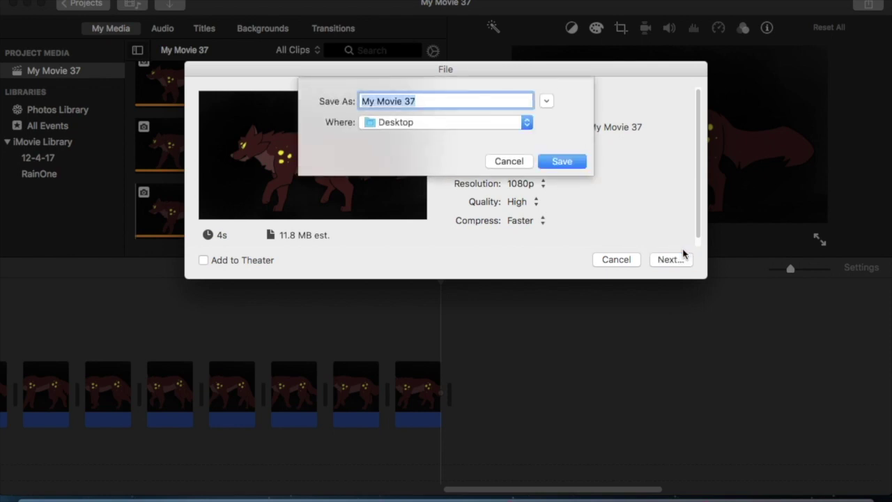
click(509, 161)
click(607, 259)
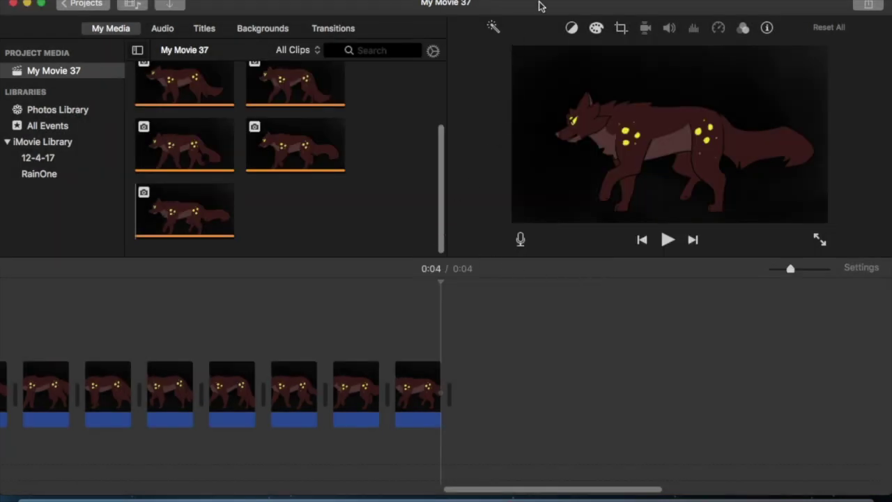
Select the first clip in the timeline and open its clip filter choices.
drag(521, 488, 69, 490)
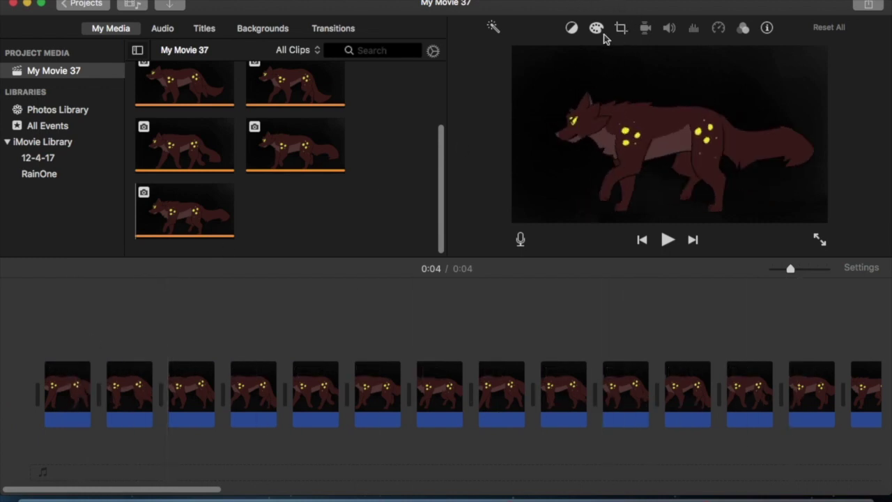
click(72, 386)
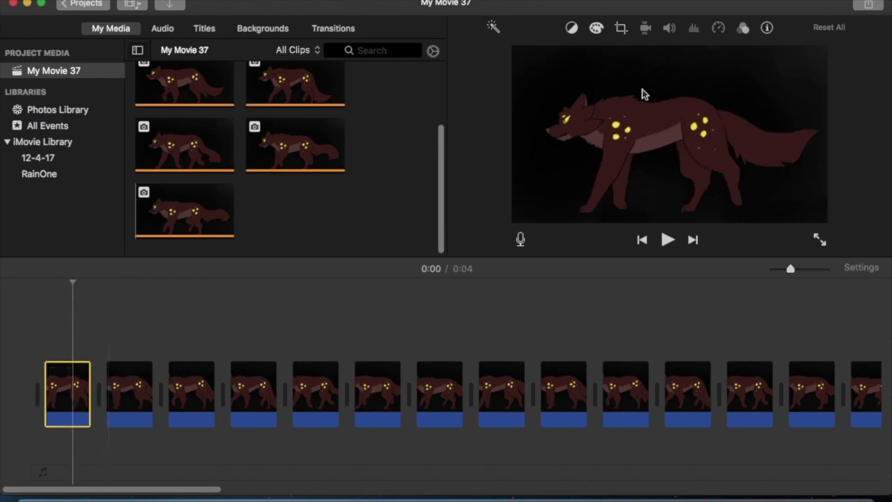
click(744, 30)
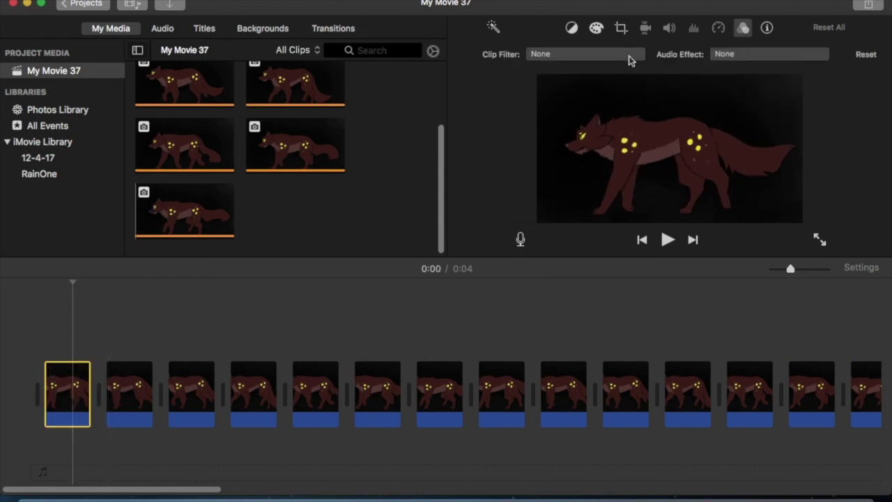
click(629, 58)
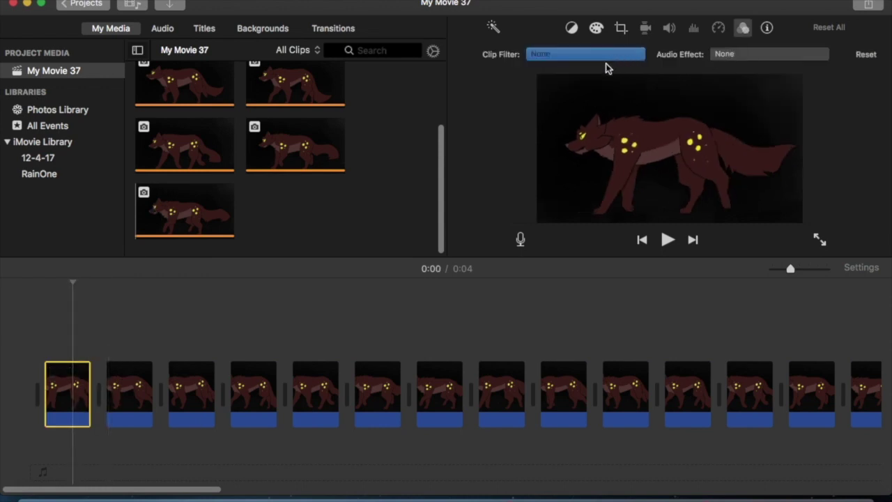